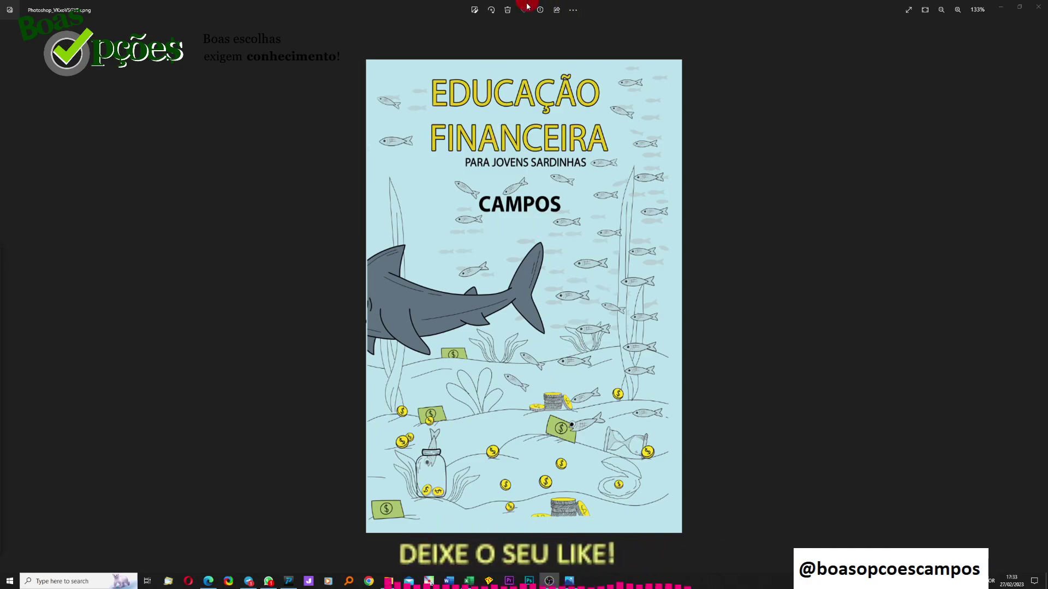
- Switch from the image viewer to the Excel retirement sheet and clear the three amounts in N20:N22
click(1000, 10)
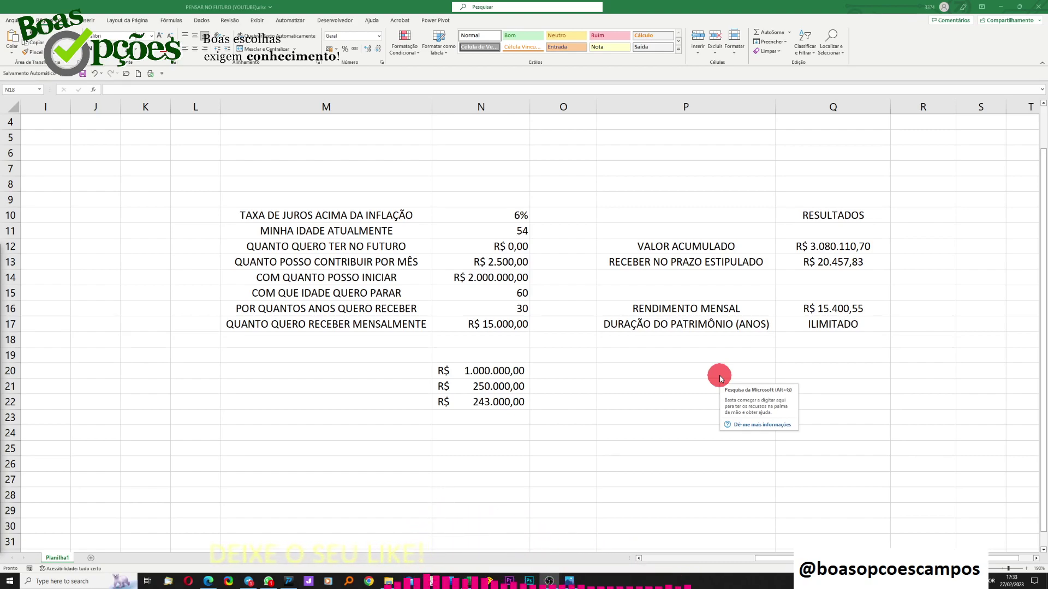
click(572, 374)
drag(513, 369, 506, 411)
key(Delete)
click(498, 356)
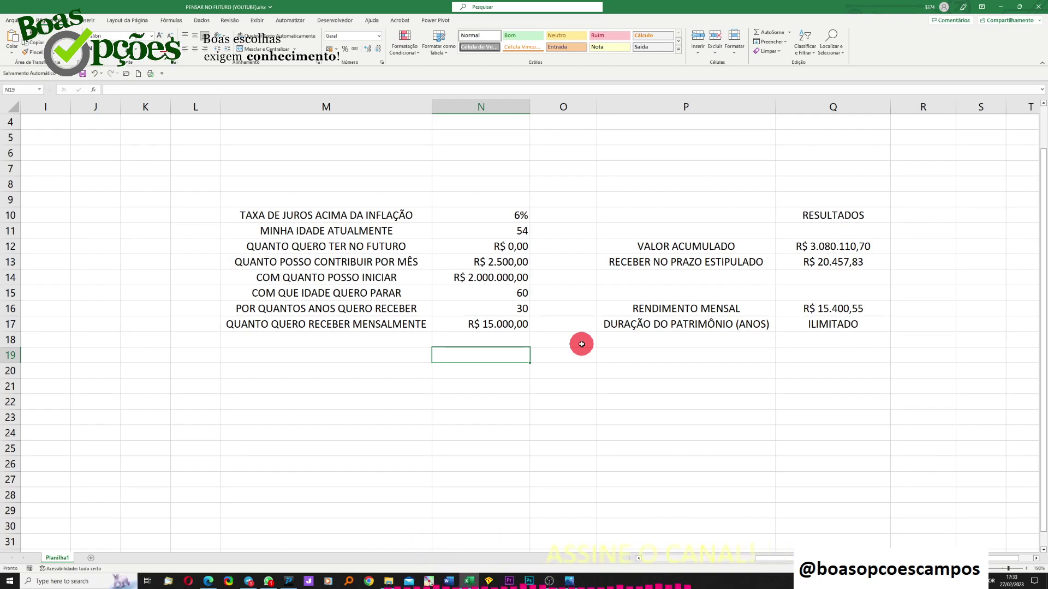
- Set the current age (MINHA IDADE ATUALMENTE) in N11 to 42
click(516, 234)
text(42)
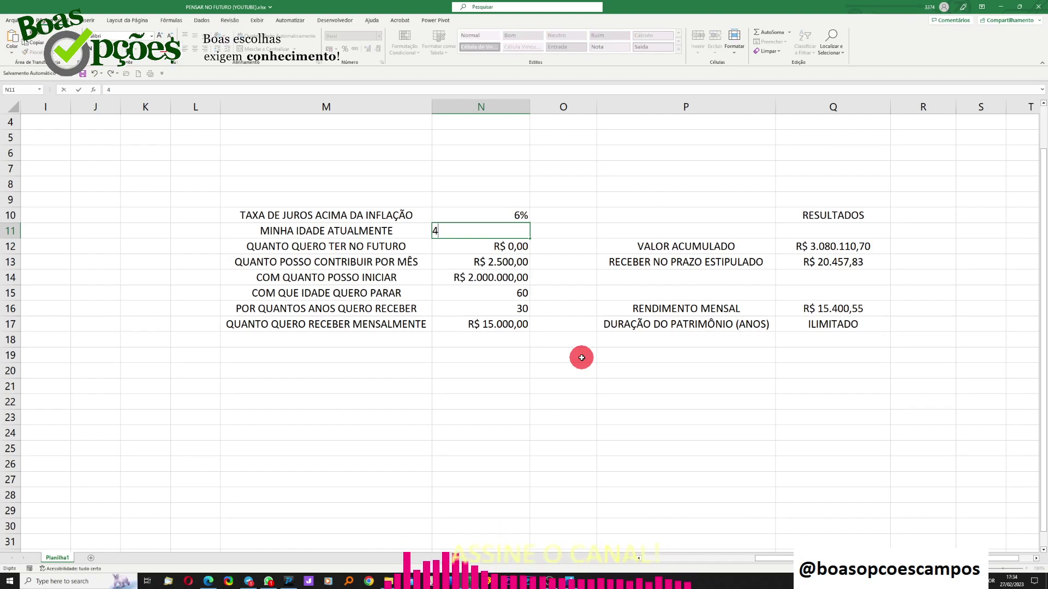
key(Return)
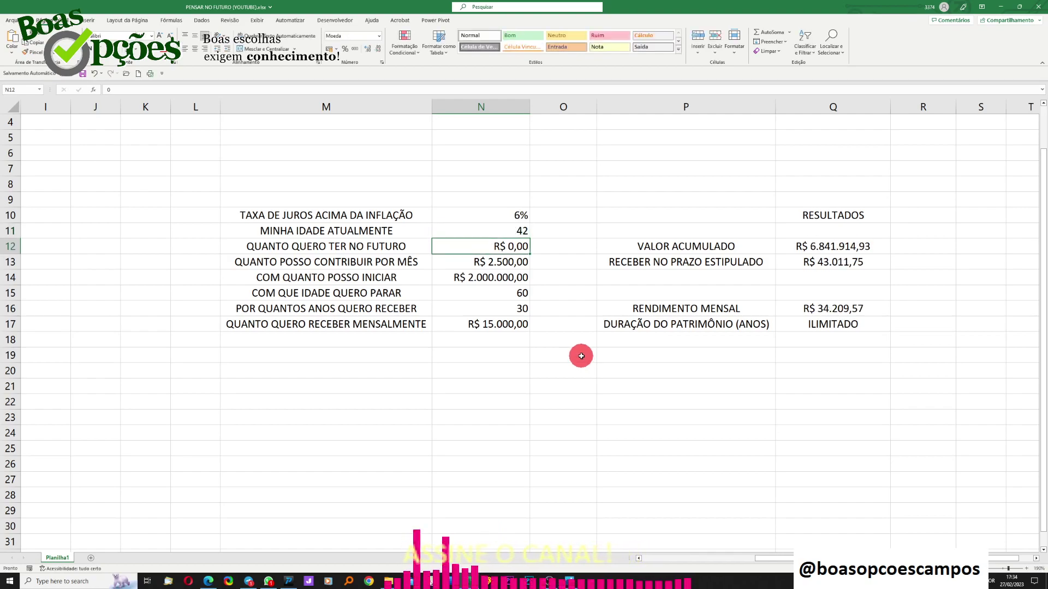
- Set the monthly contribution in N13 to R$ 1.500 and the starting amount in N14 to R$ 800.000
click(500, 261)
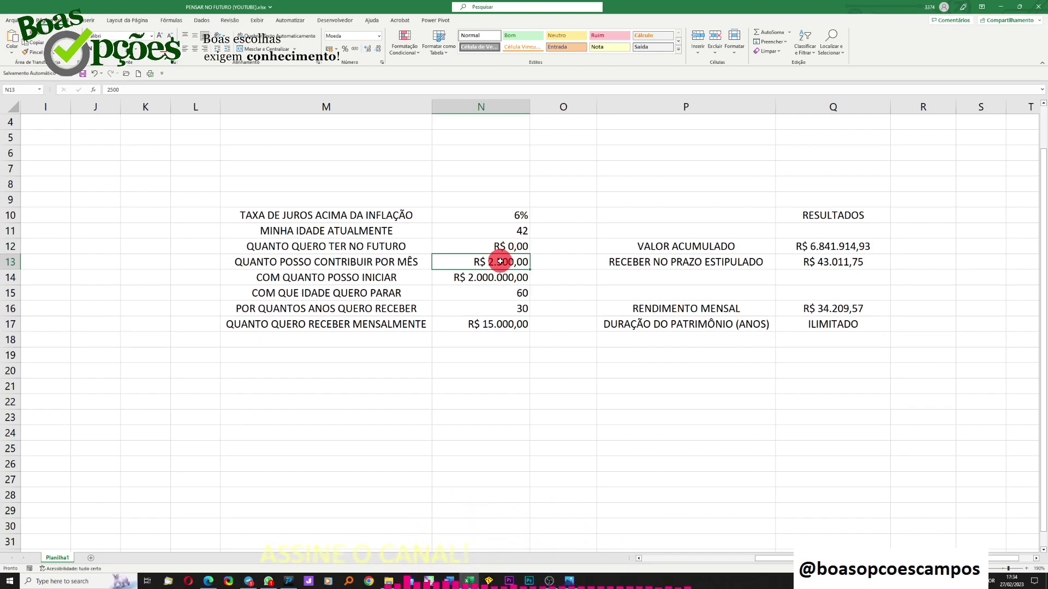
text(1500)
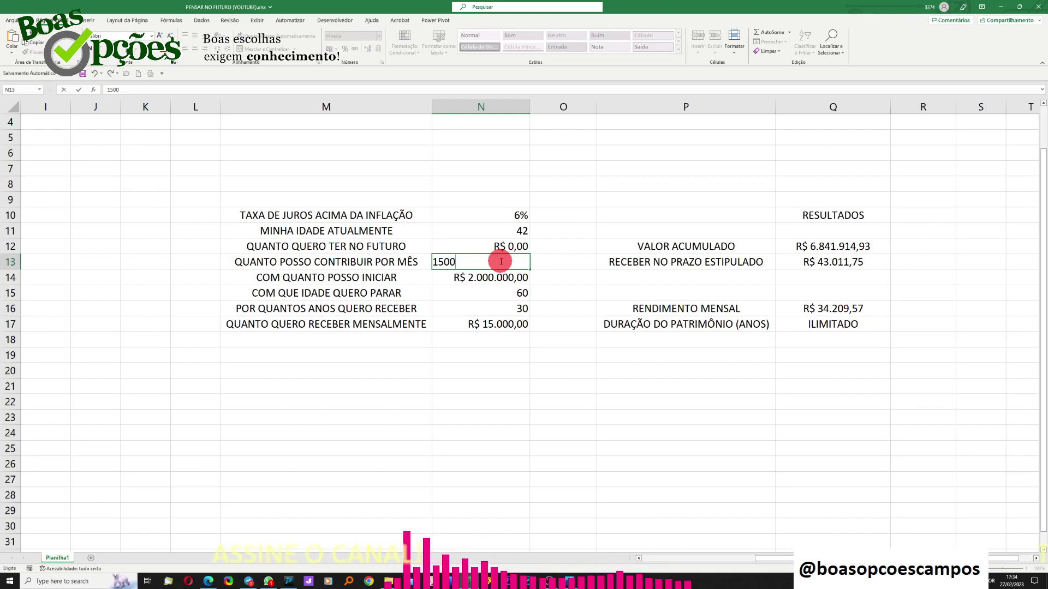
key(Return)
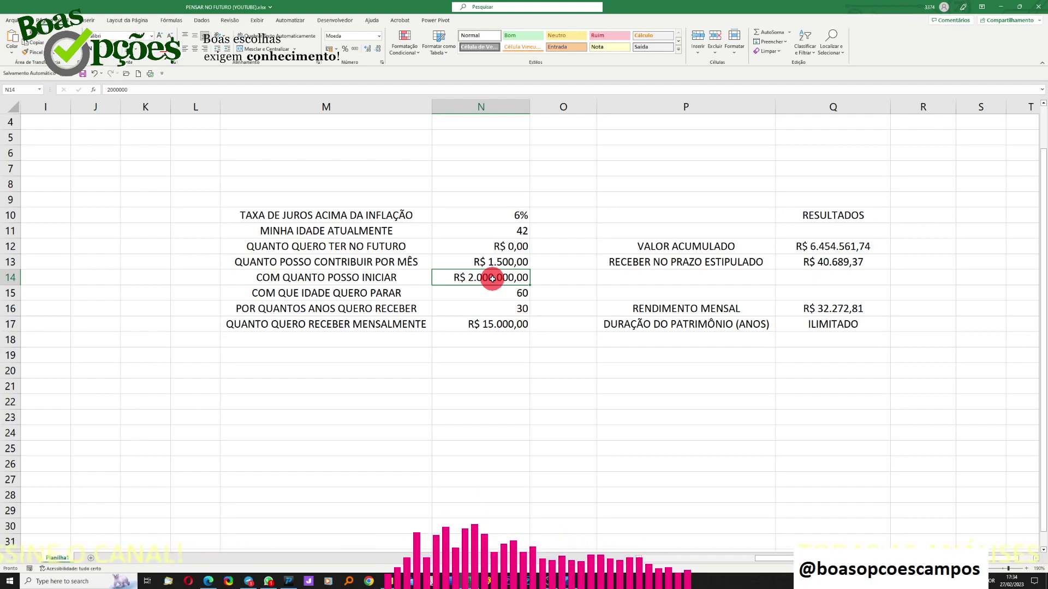
text(800000)
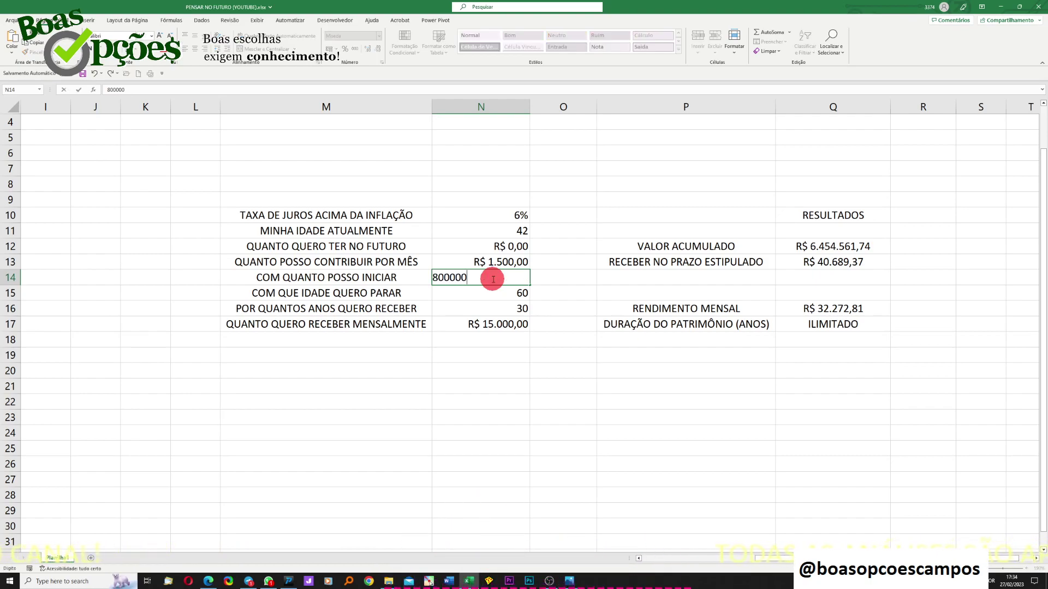
key(Return)
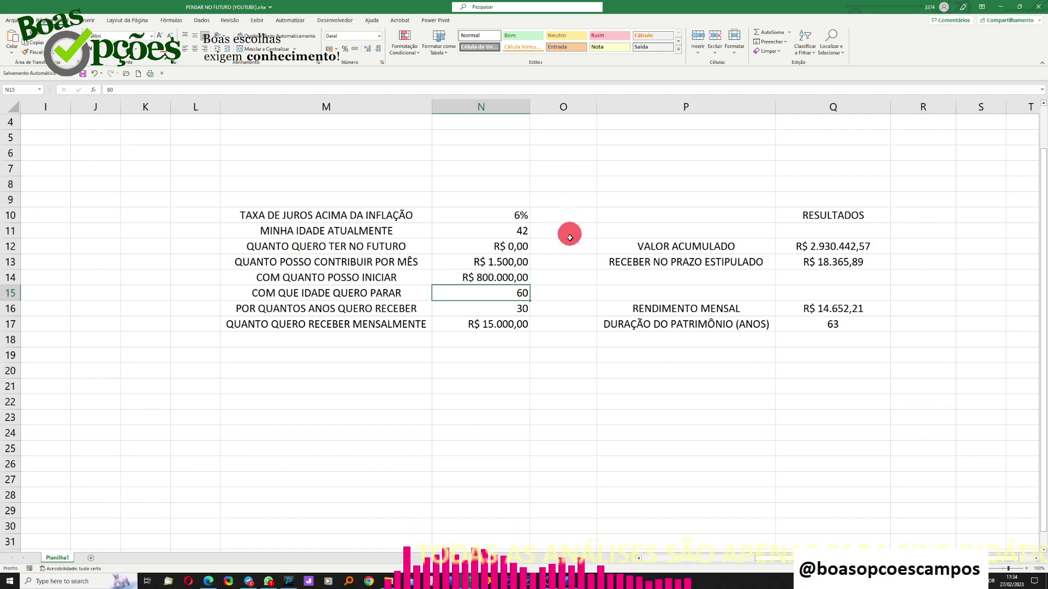
- Test the simulation with a starting amount of R$ 100.000 in N14
click(498, 262)
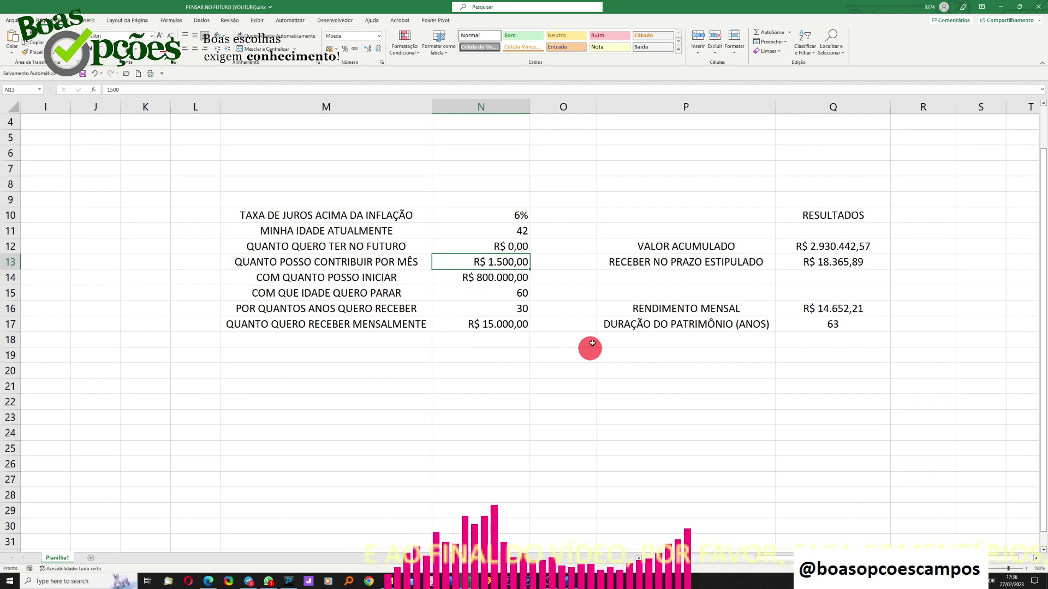
click(482, 277)
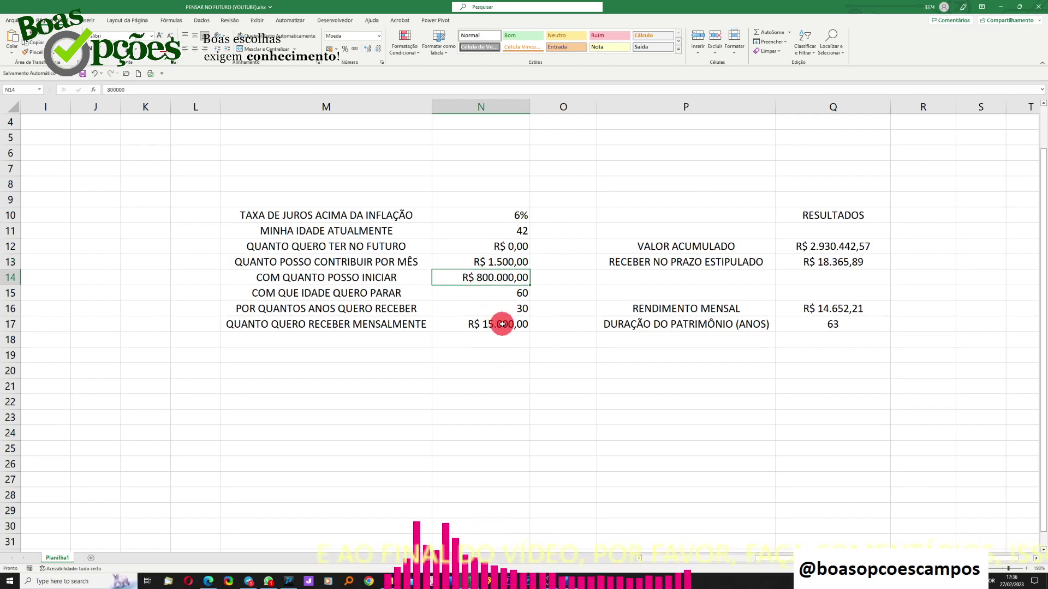
text(100000)
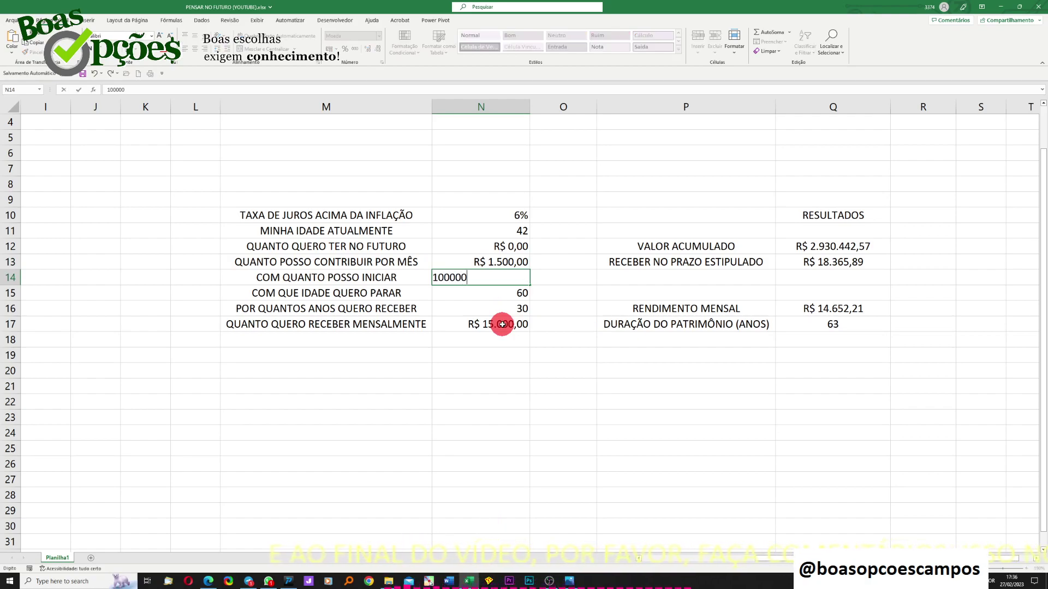
key(Return)
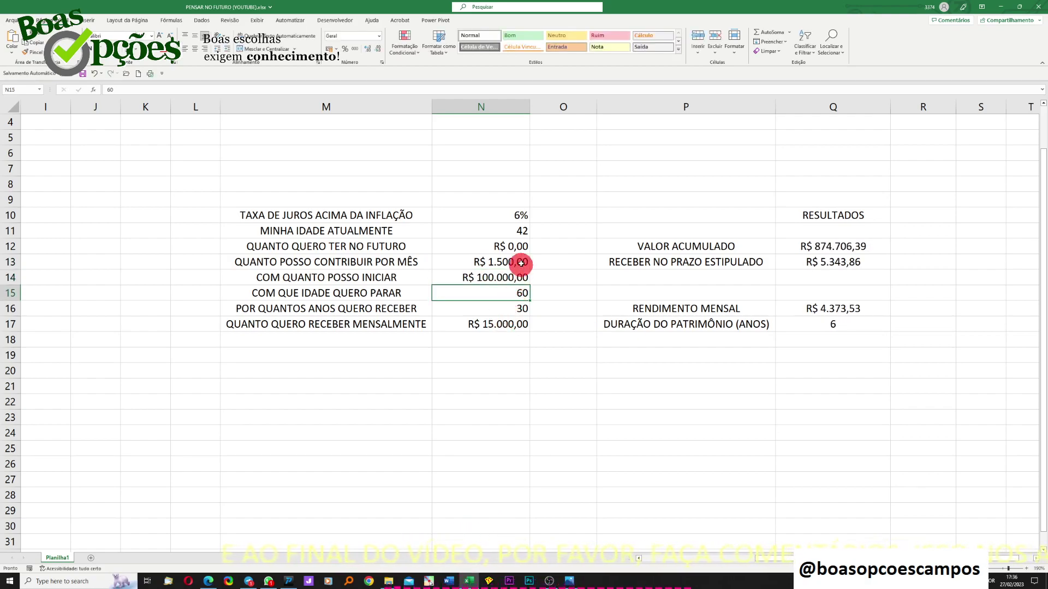
- Test a starting amount of R$ 1.000.000 in N14 and check the monthly yield (RENDIMENTO MENSAL) in Q16
click(485, 277)
text(1000000)
key(Return)
click(508, 275)
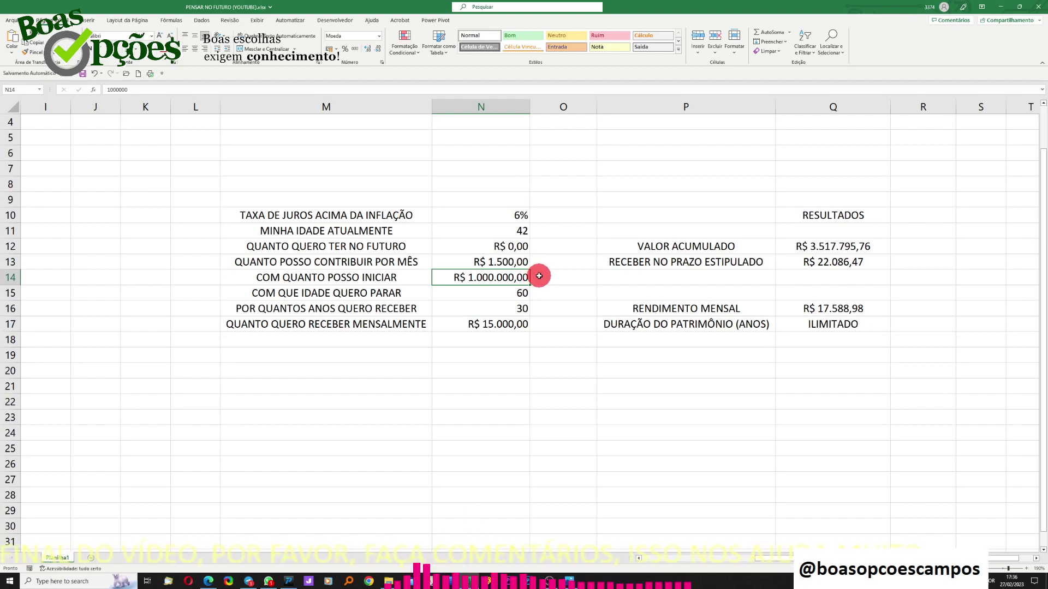
click(829, 310)
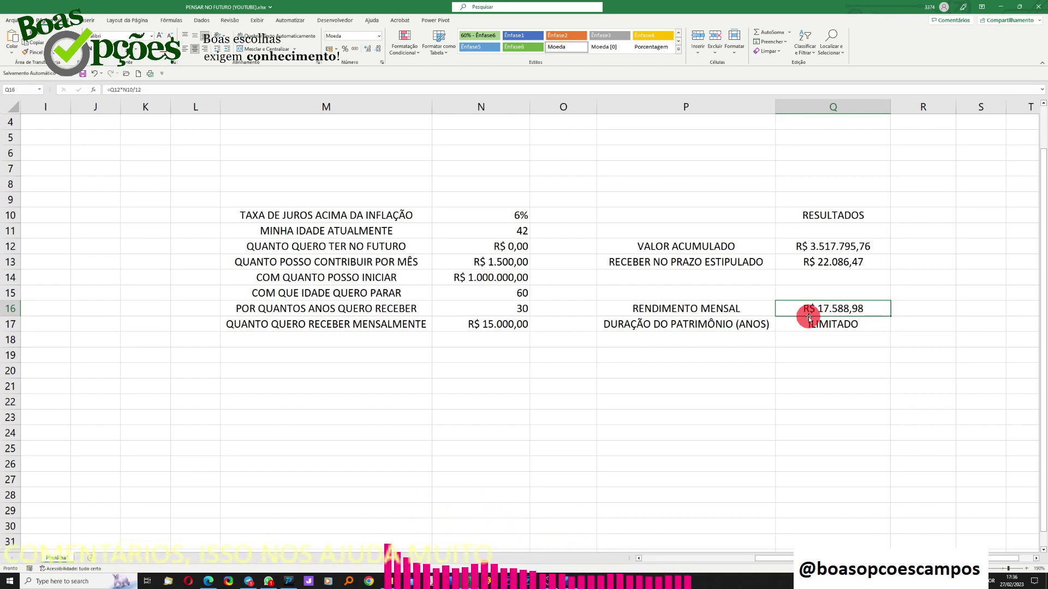
- Set the starting amount in N14 to R$ 8.000.000
click(476, 279)
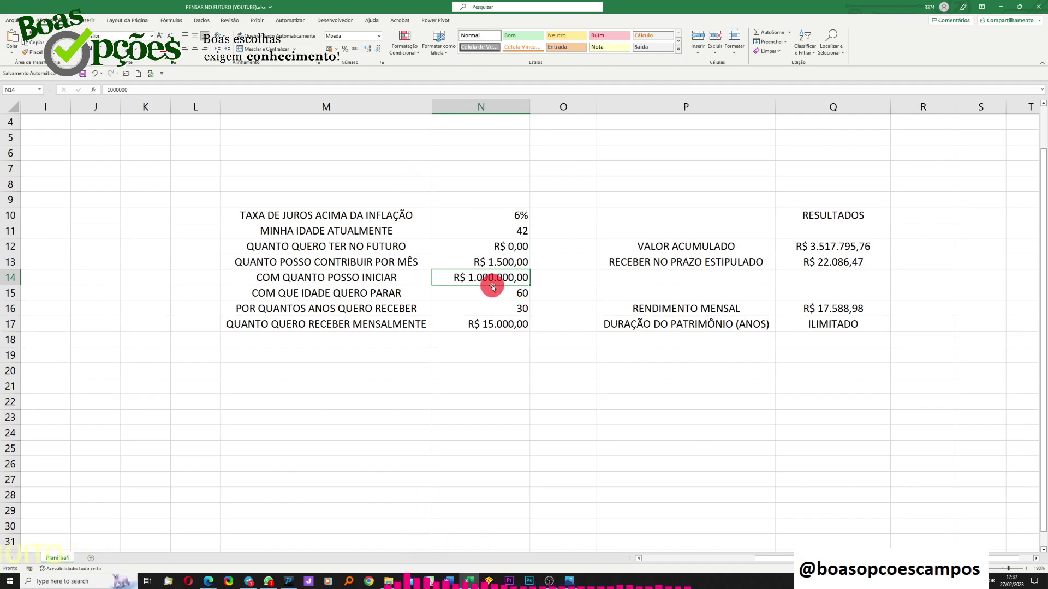
text(8000)
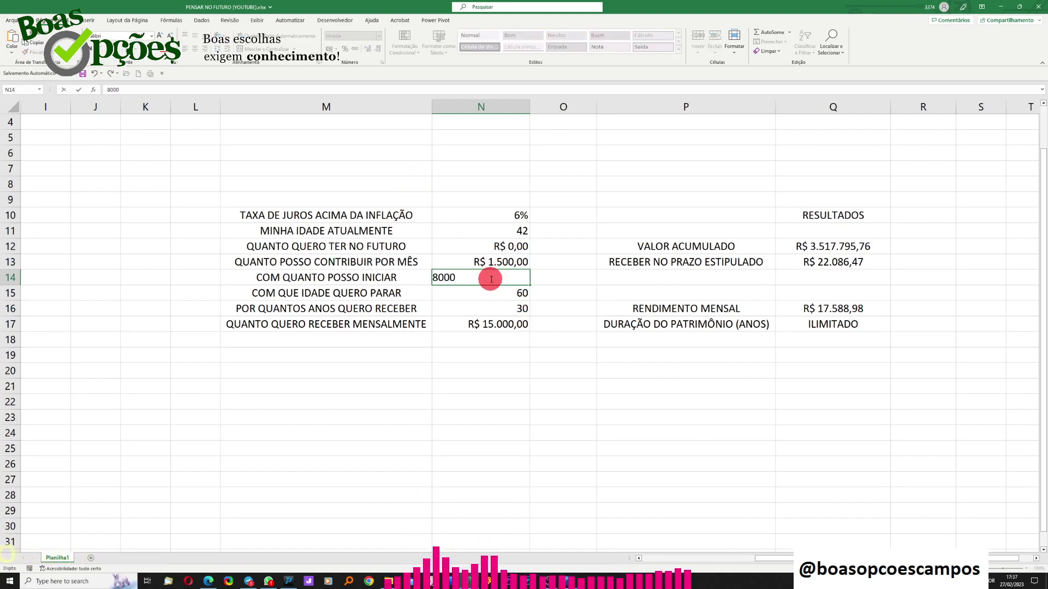
text(0000)
key(Return)
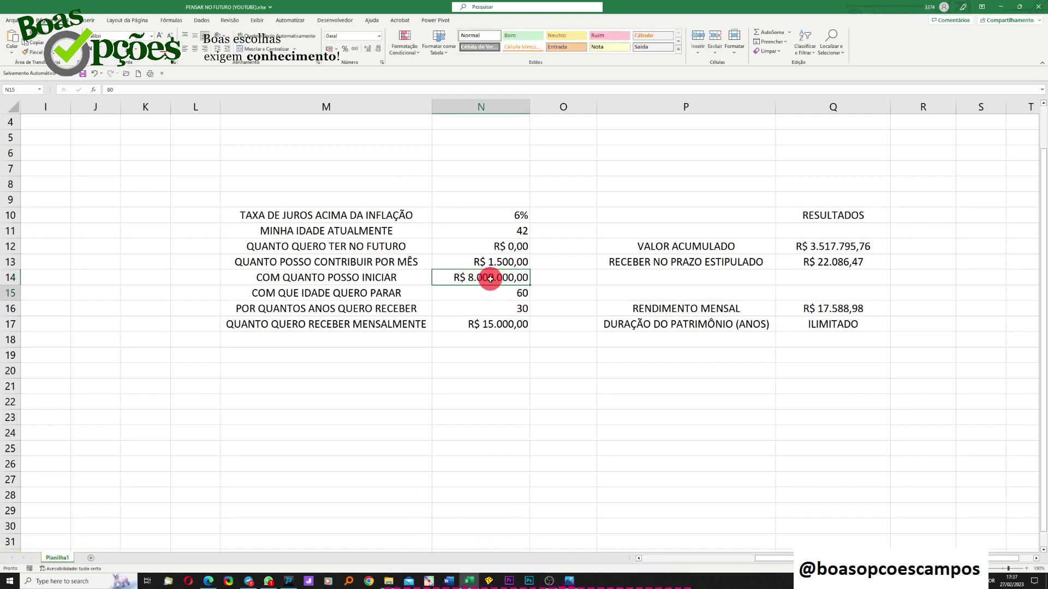
- Set the starting amount (COM QUANTO POSSO INICIAR) in N14 back to R$ 800.000
click(507, 277)
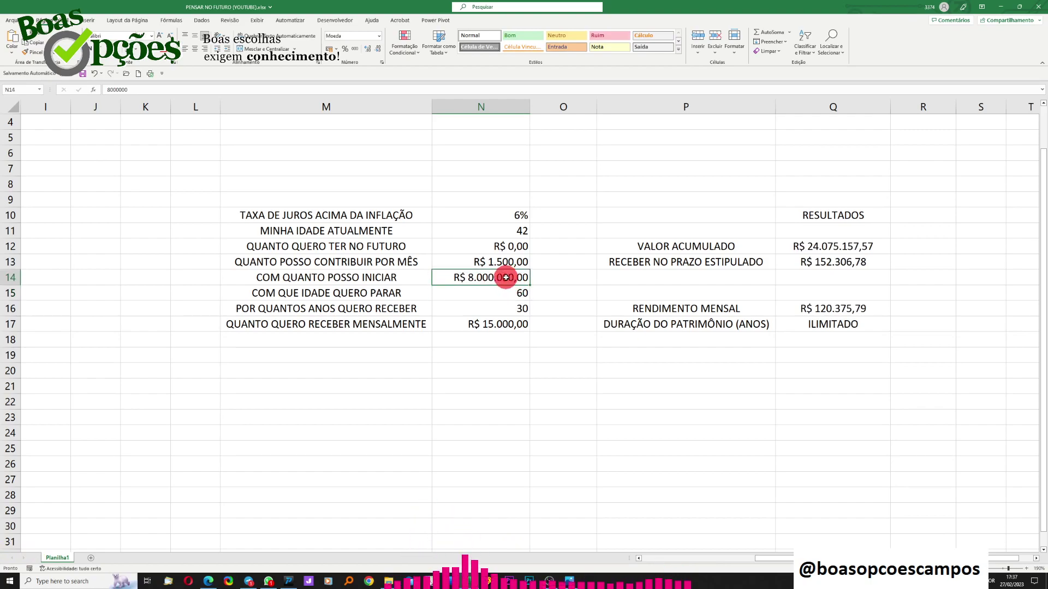
text(800.000)
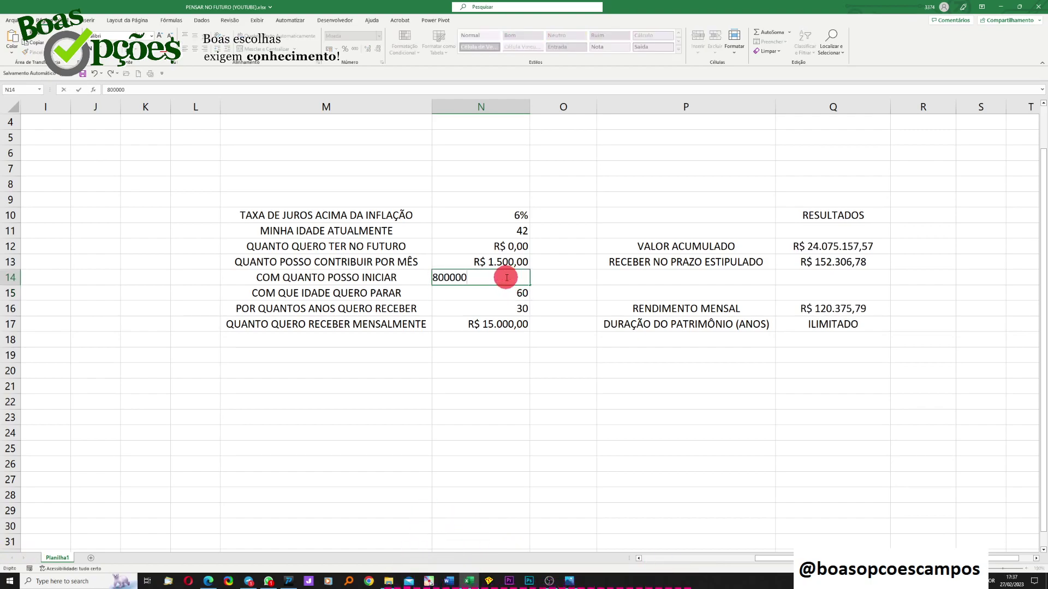
key(Return)
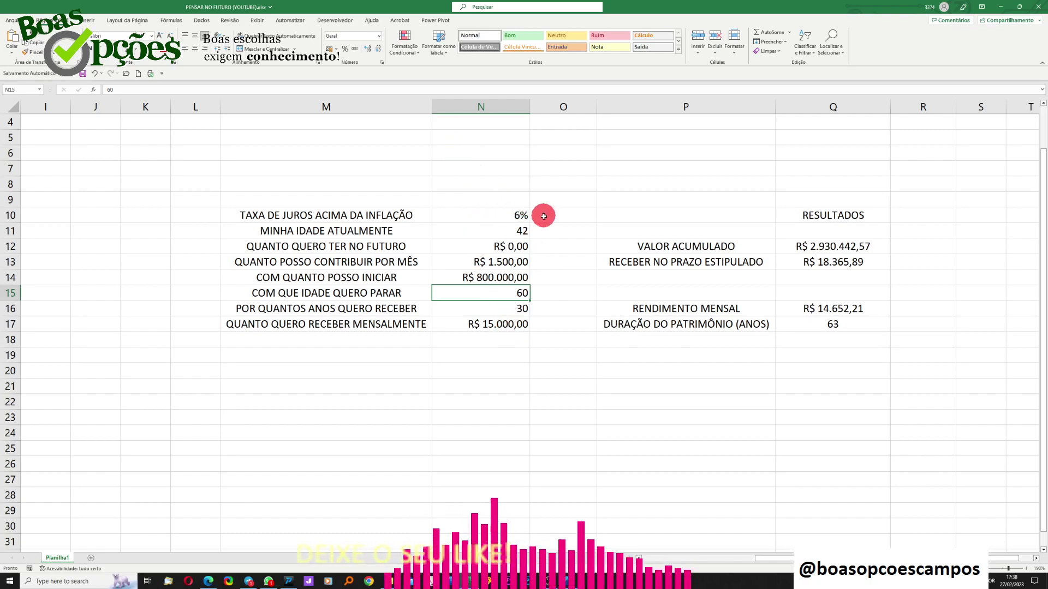
- Enter the value 1700000 in cell N19, below the table of inputs
click(494, 277)
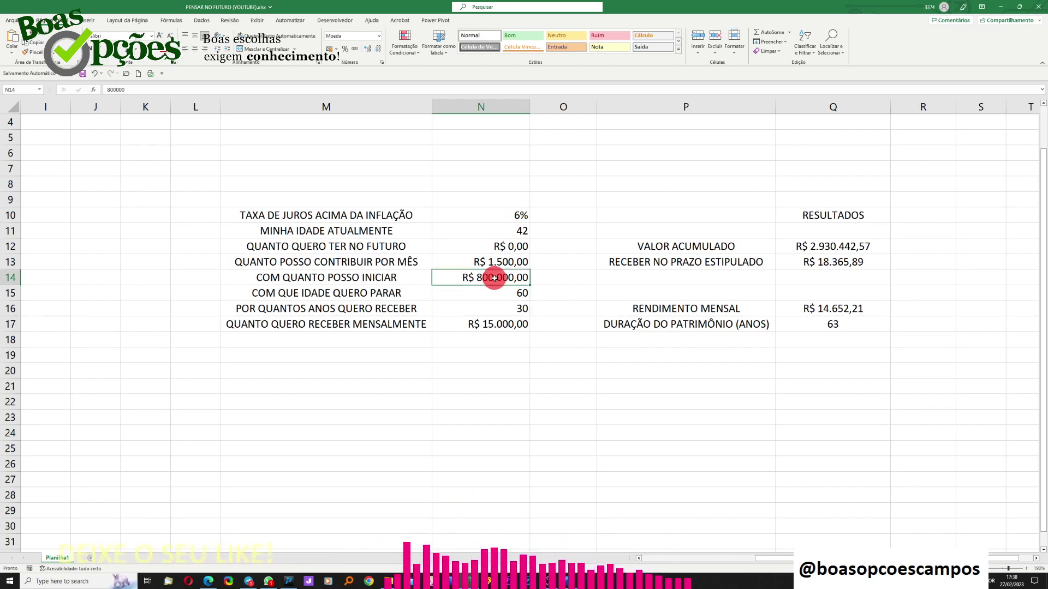
click(499, 261)
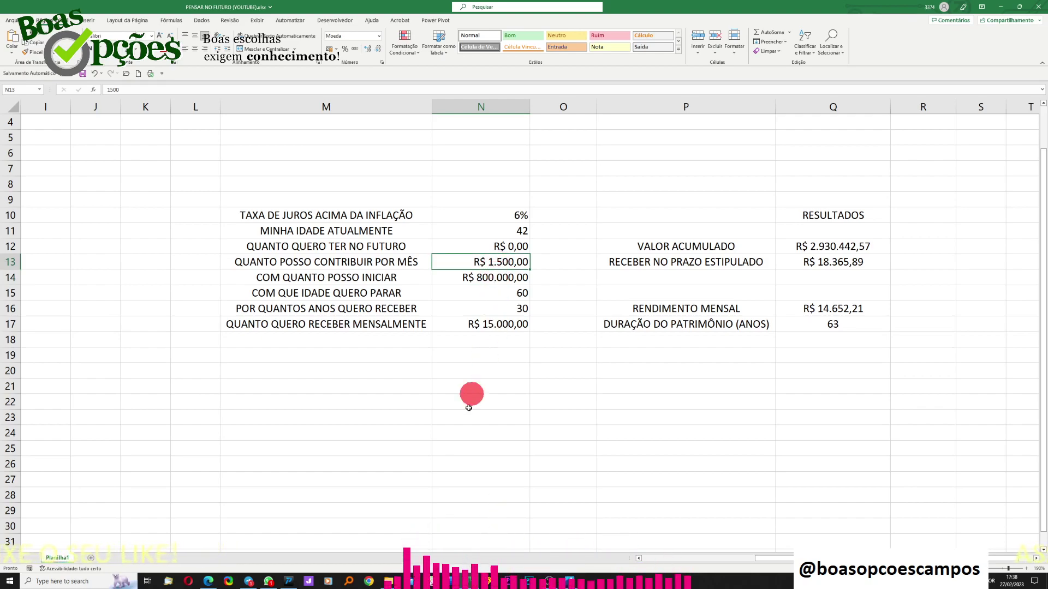
click(485, 359)
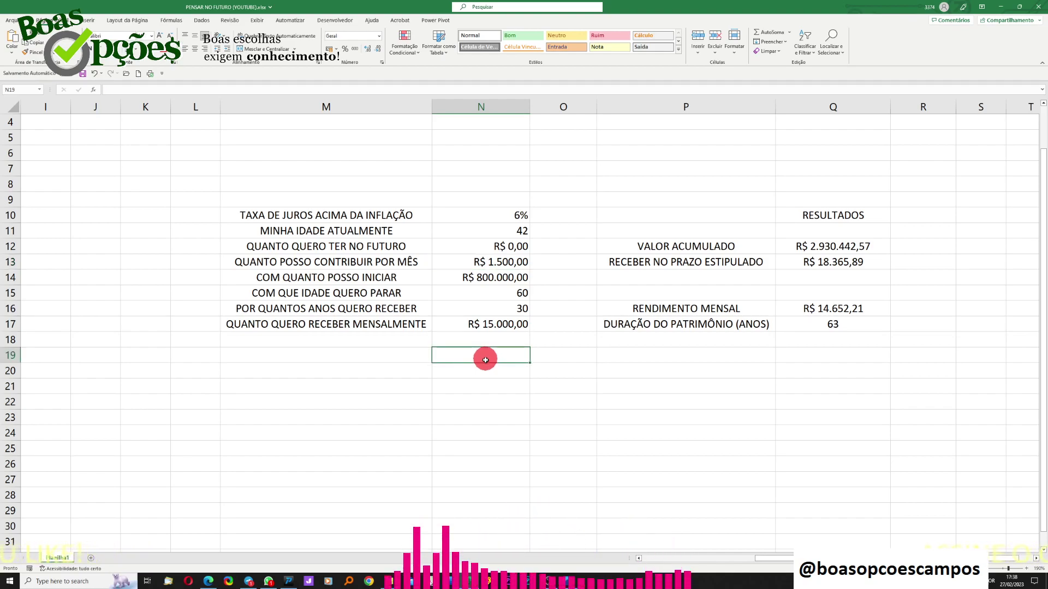
text(1)
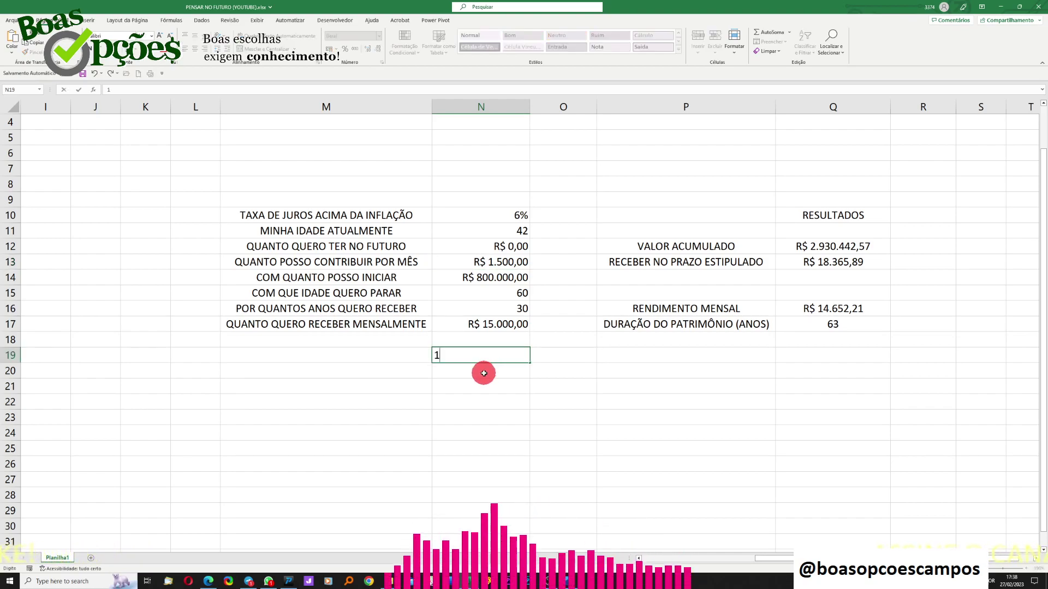
text(700000)
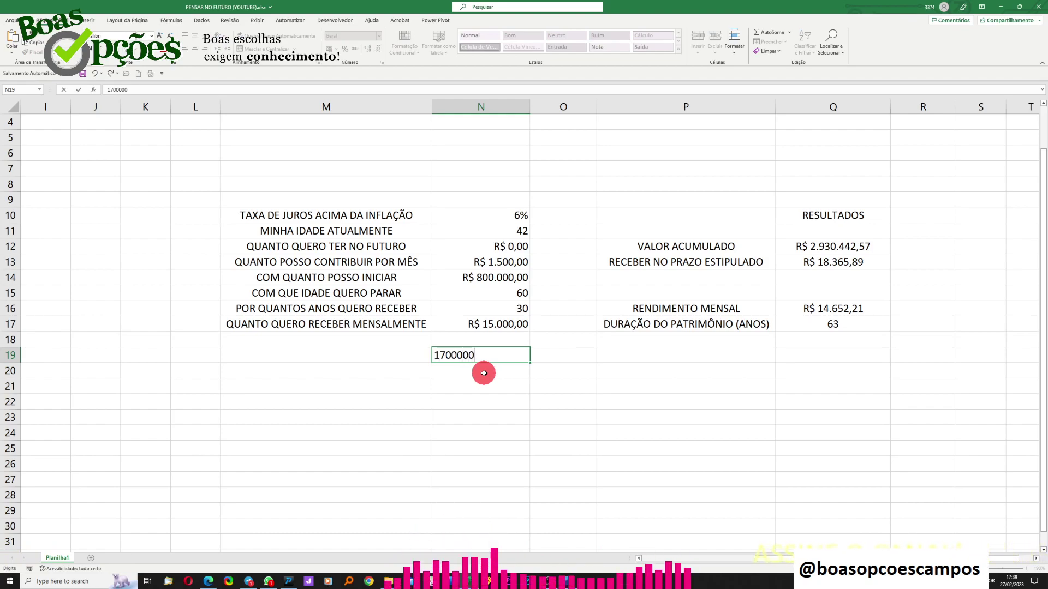
key(Return)
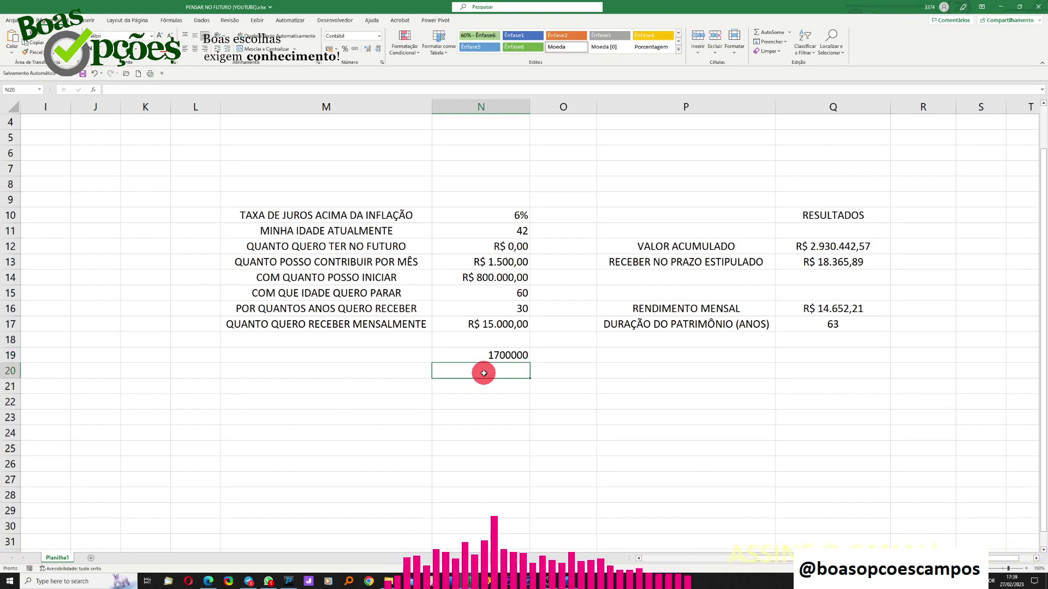
- Apply the accounting currency format in R$ to the amount in N19
click(490, 355)
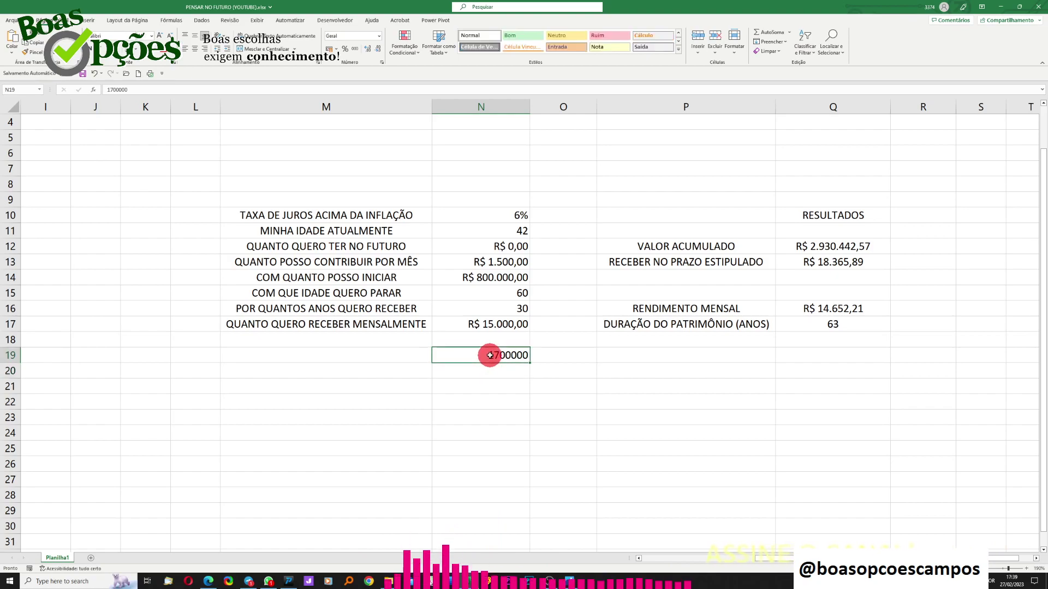
click(329, 48)
click(476, 382)
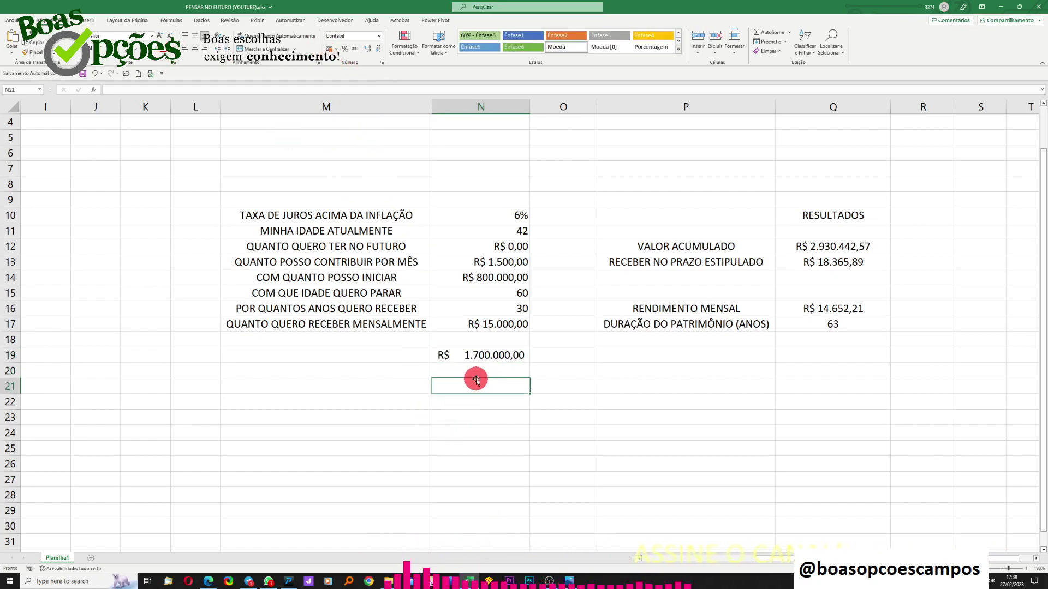
key(Up)
key(Up)
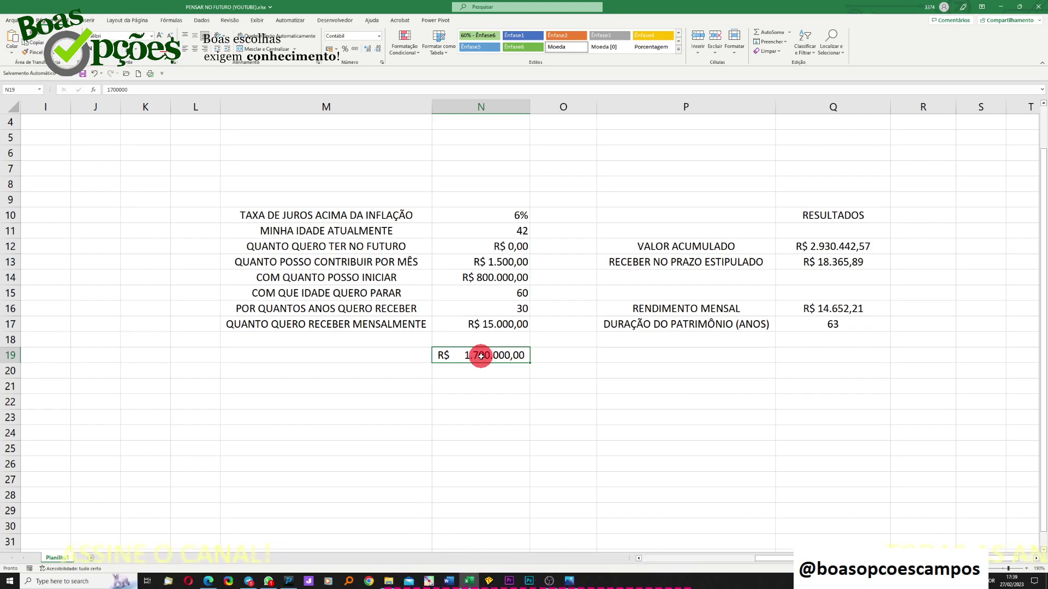
- Change the starting amount in N14 to the formula =800000+N19, adding the extra R$ 1.700.000 to it
click(490, 279)
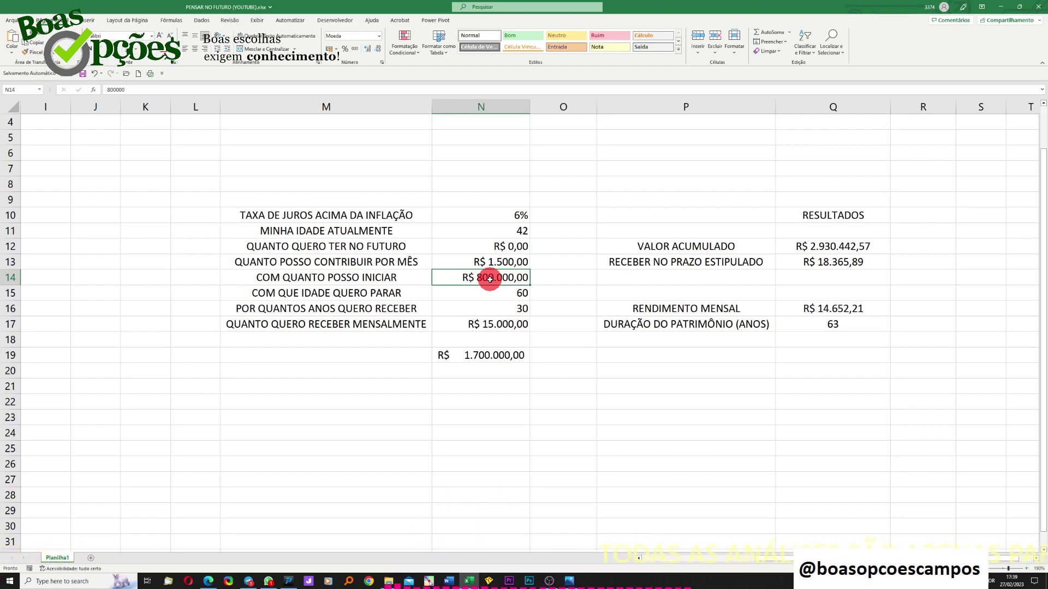
click(479, 355)
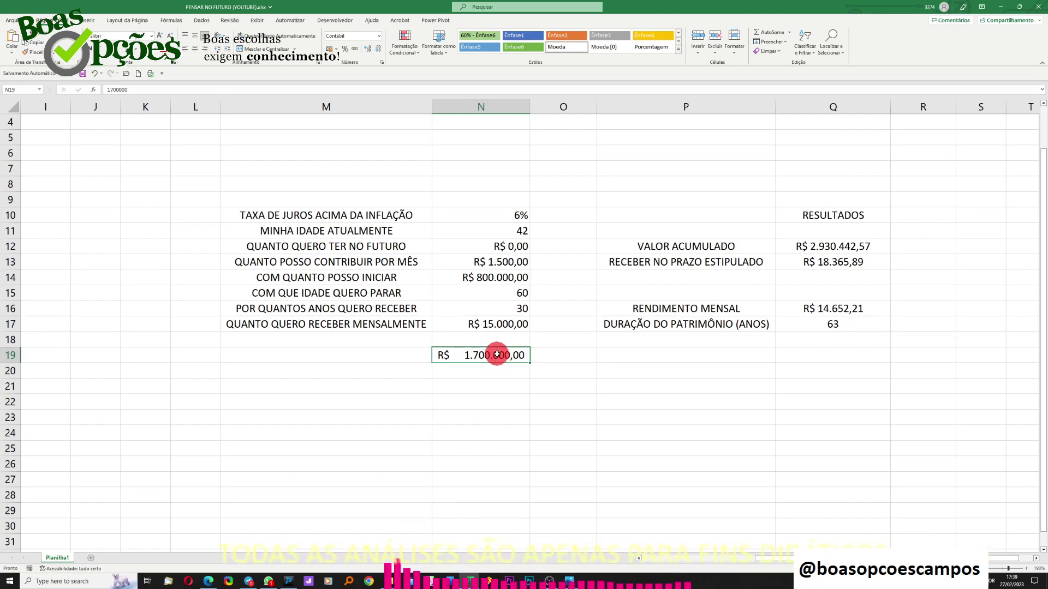
click(494, 277)
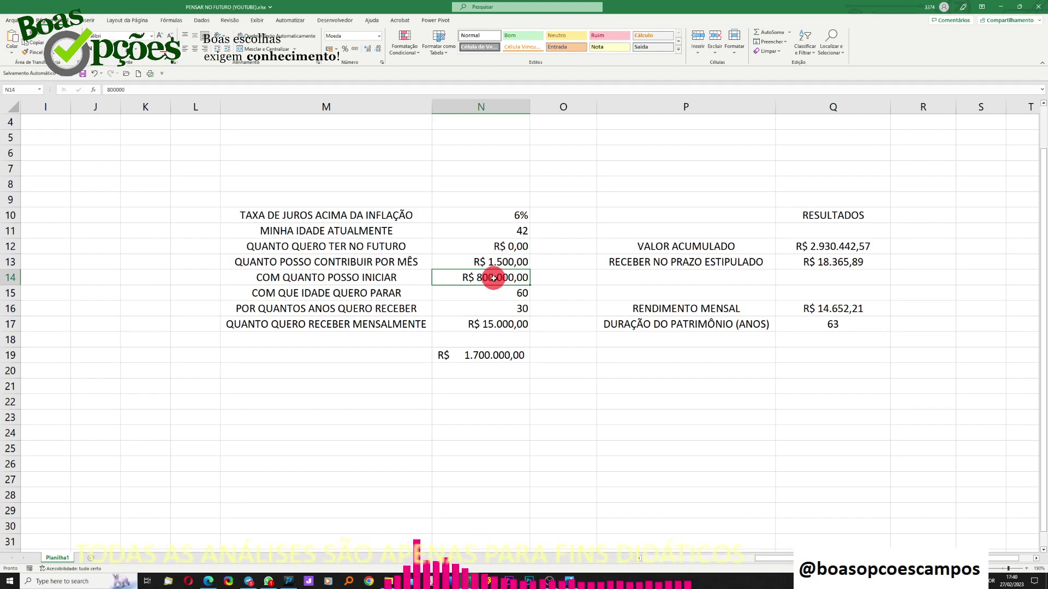
text(=800000)
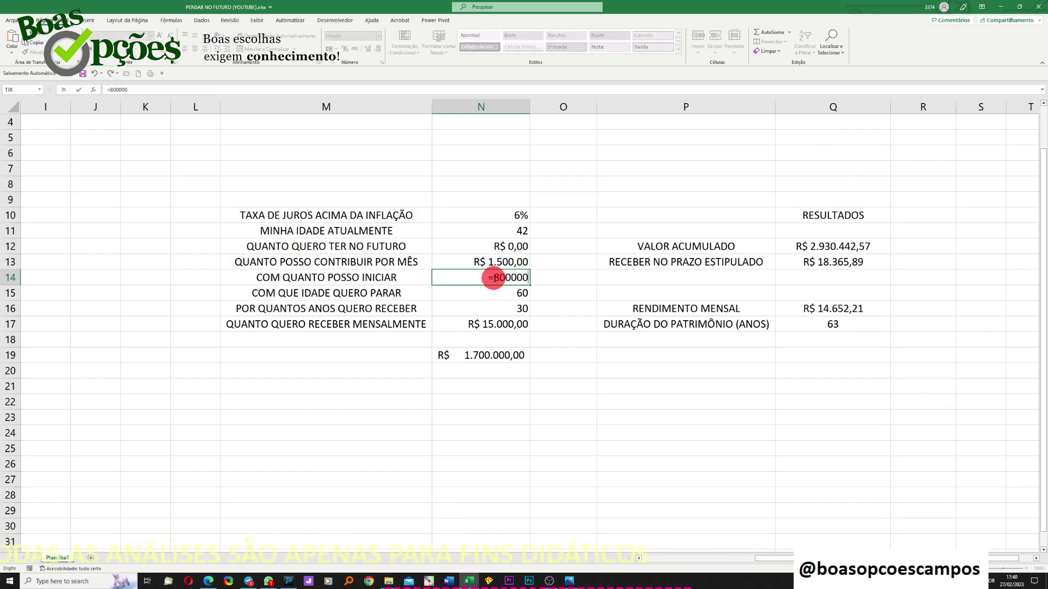
text(+)
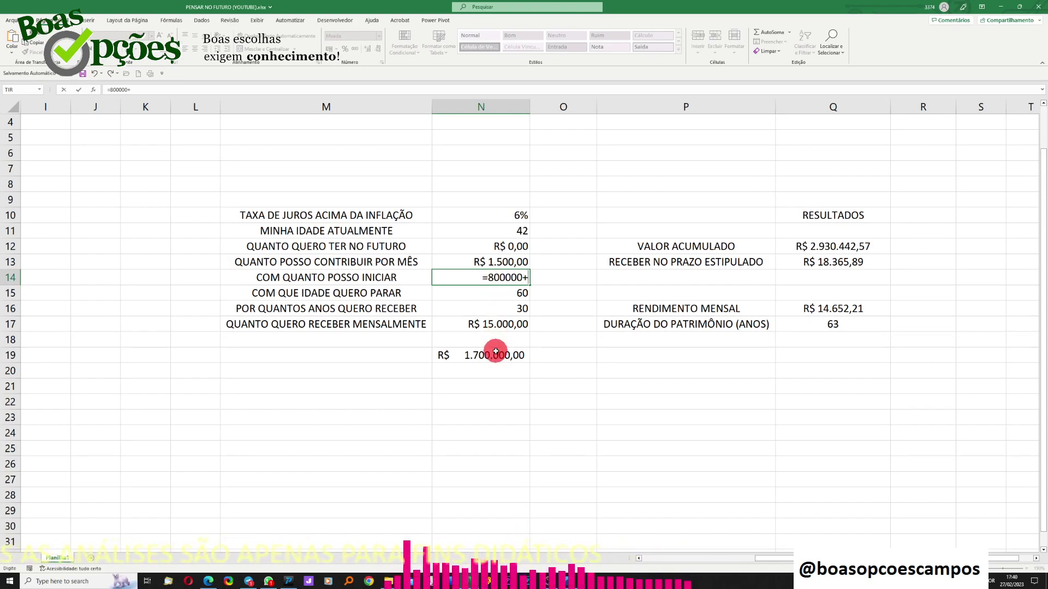
click(496, 353)
key(Return)
click(485, 277)
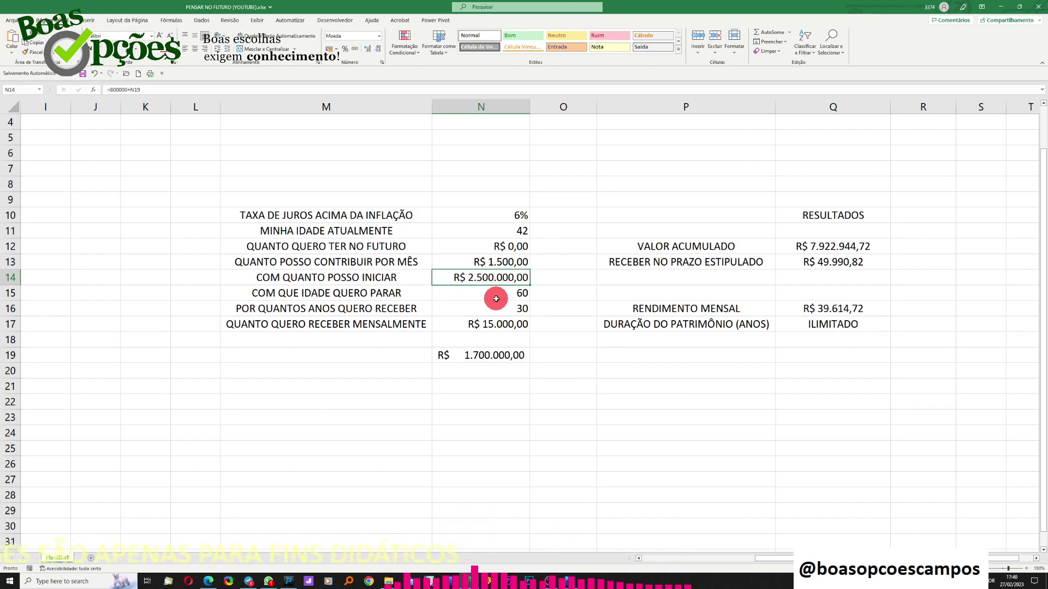
- Set the monthly contribution (QUANTO POSSO CONTRIBUIR POR MÊS) in N13 to R$ 750 and review the inputs around it
click(518, 231)
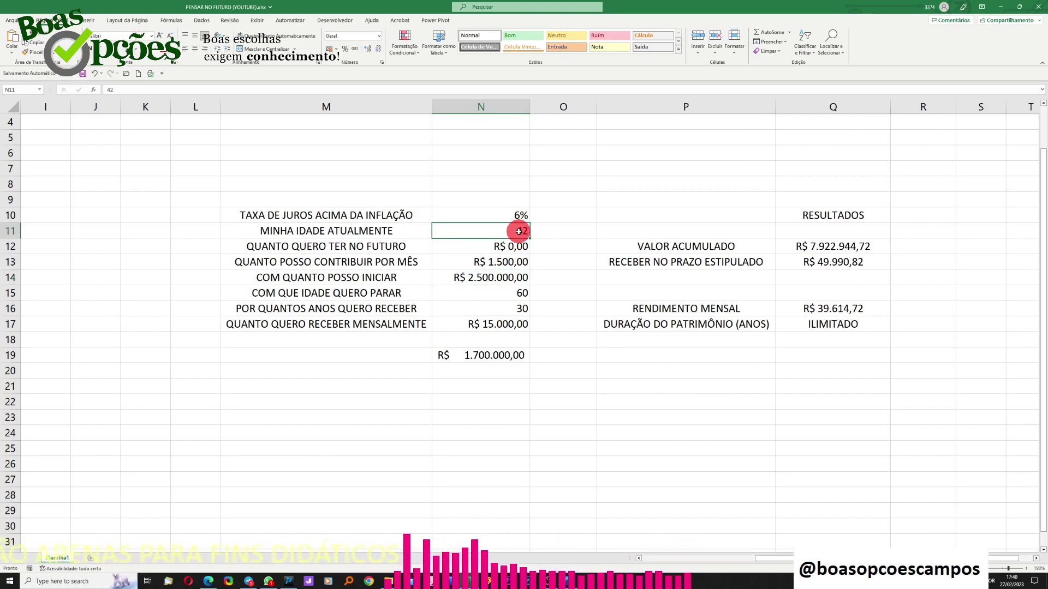
click(498, 262)
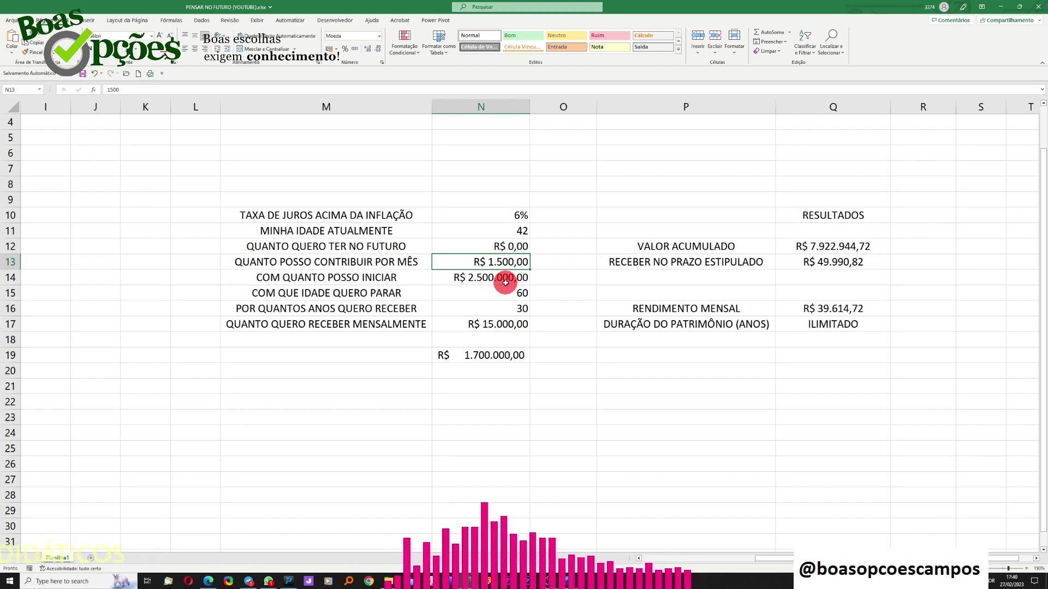
text(750)
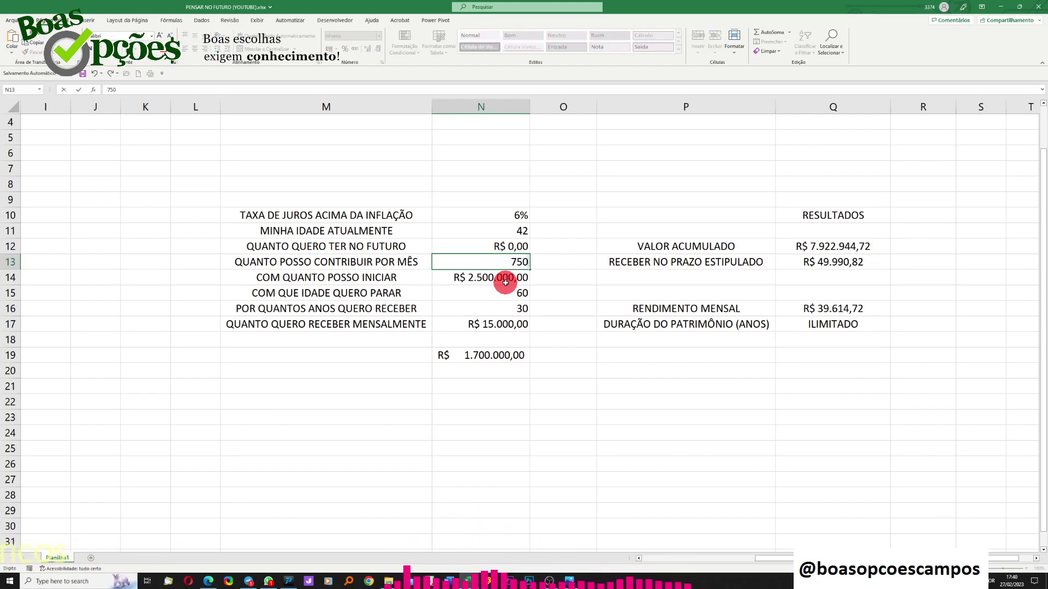
key(Return)
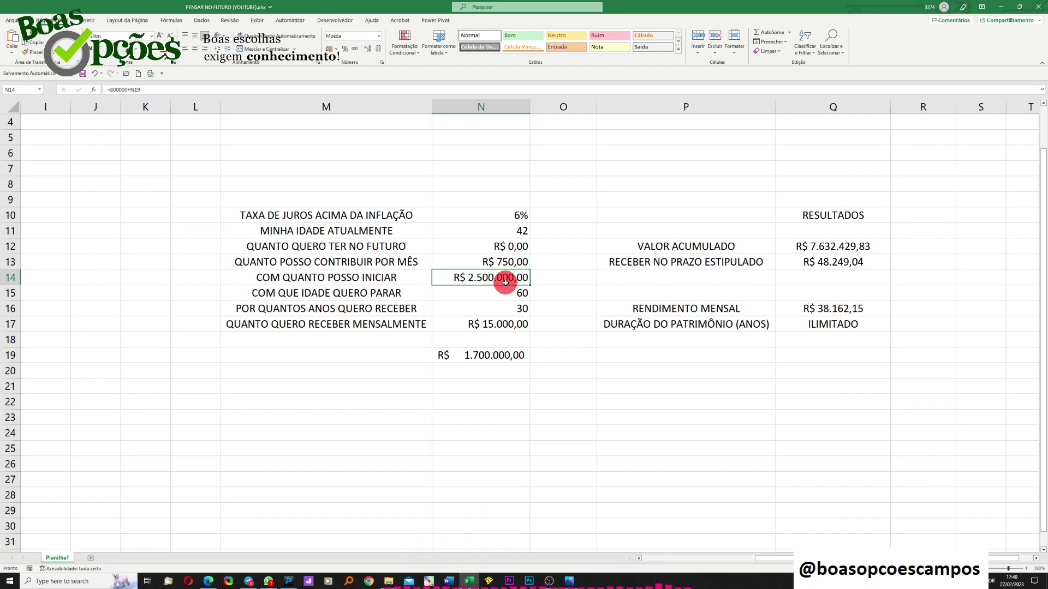
click(517, 294)
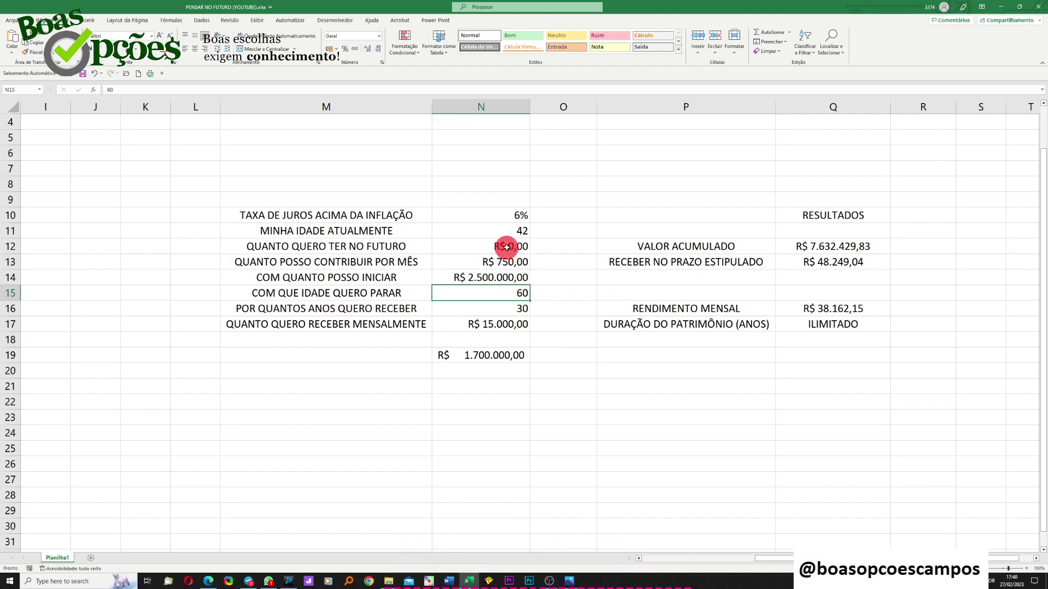
click(497, 277)
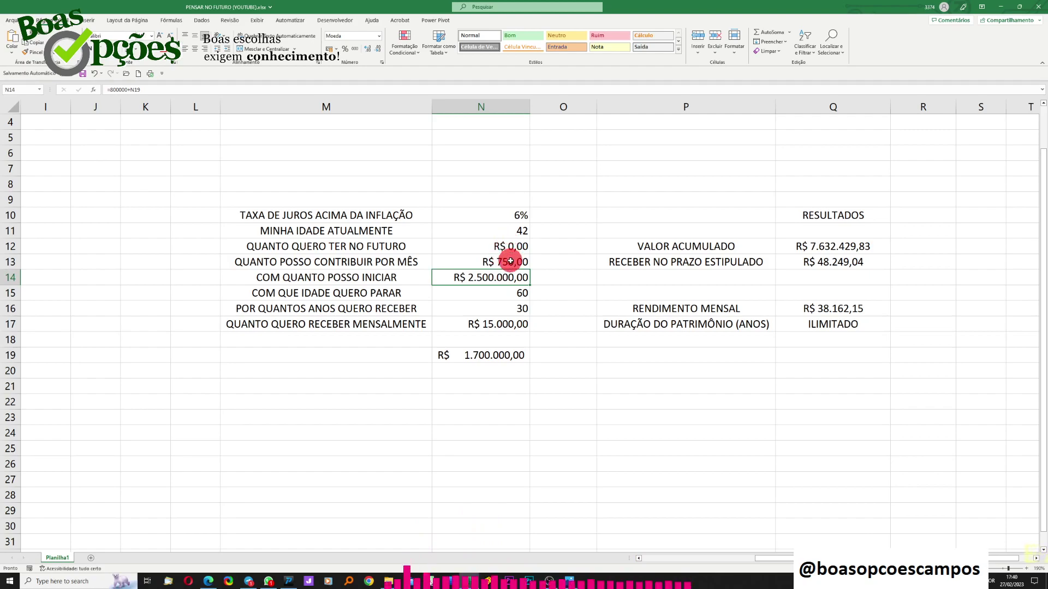
click(510, 262)
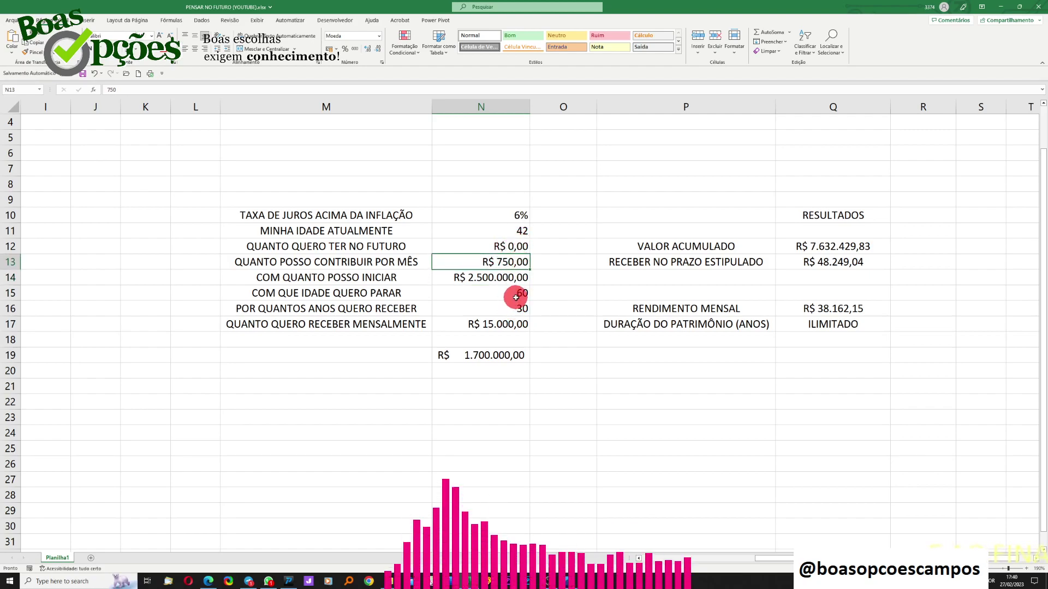
- Check the accumulated value and monthly yield, and set the stopping age (COM QUE IDADE QUERO PARAR) in N15 to 50
click(820, 246)
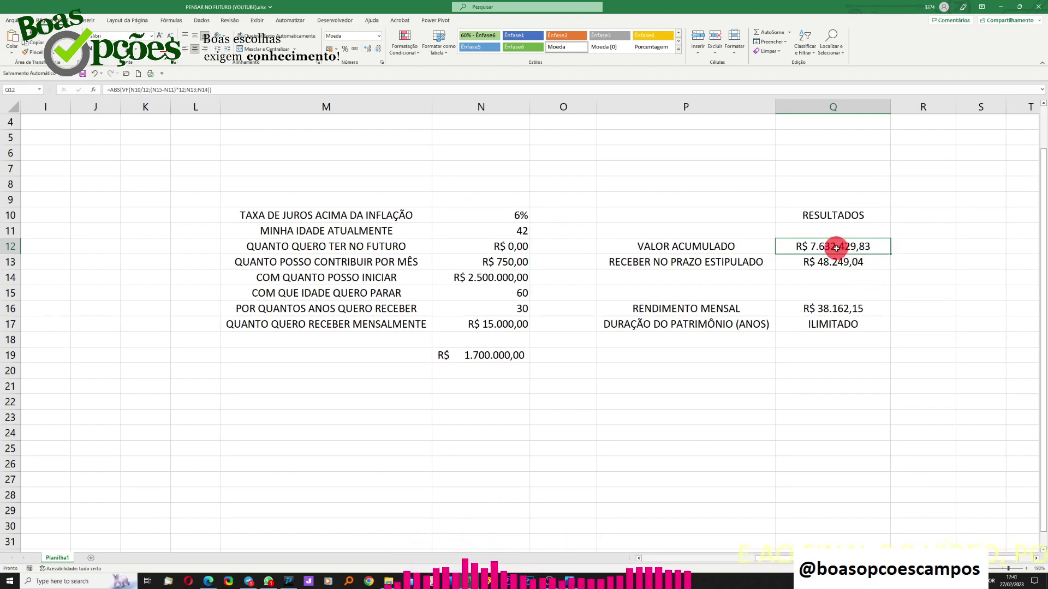
click(832, 306)
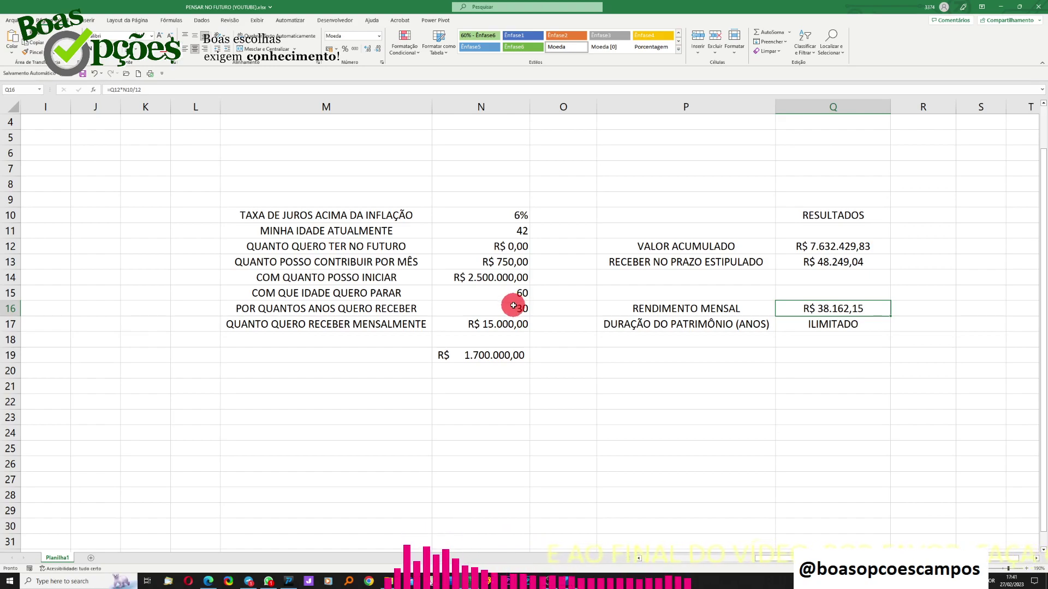
click(508, 329)
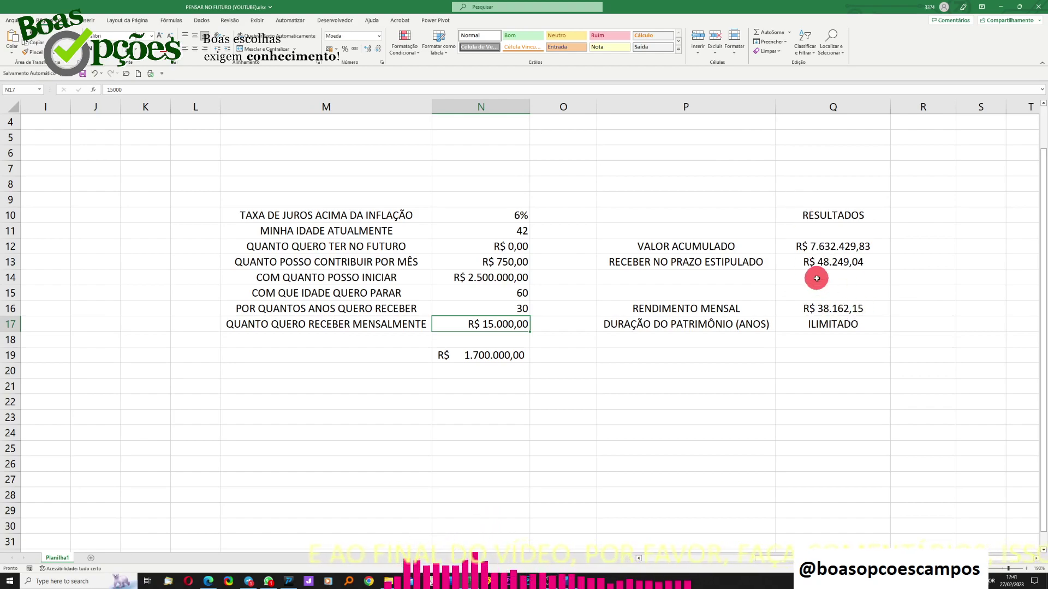
click(518, 293)
text(50)
key(Return)
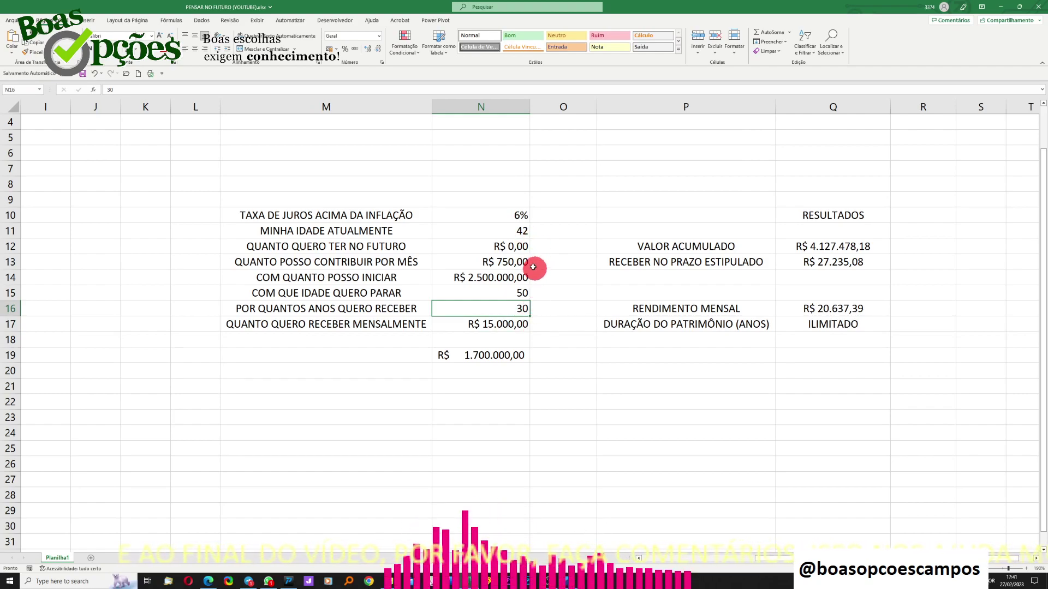
- Set the stopping age in N15 to 43 and check the monthly yield (RENDIMENTO MENSAL) in Q16
click(527, 292)
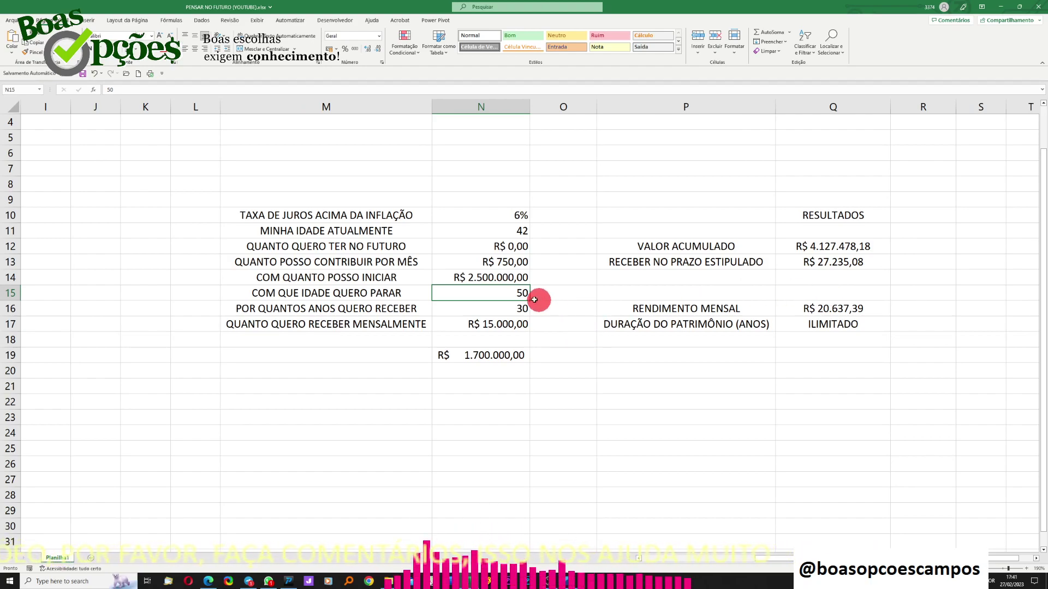
text(43)
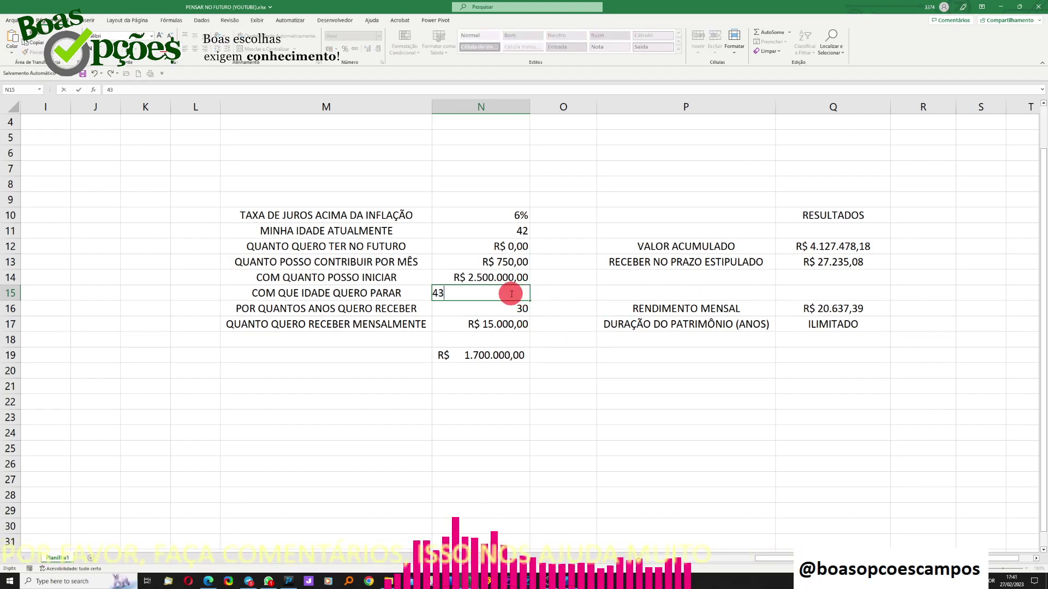
key(Return)
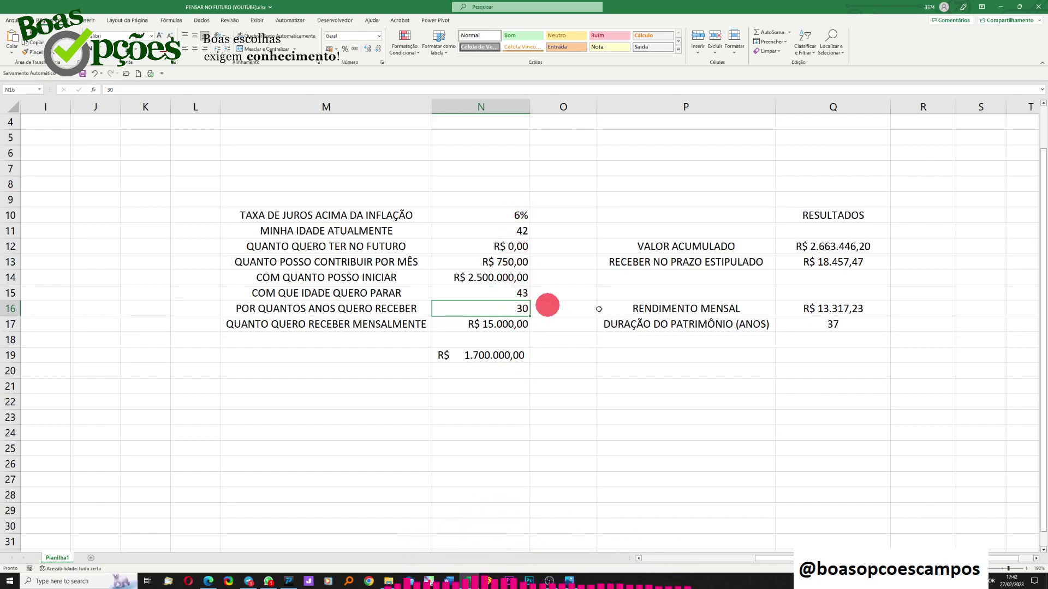
click(832, 310)
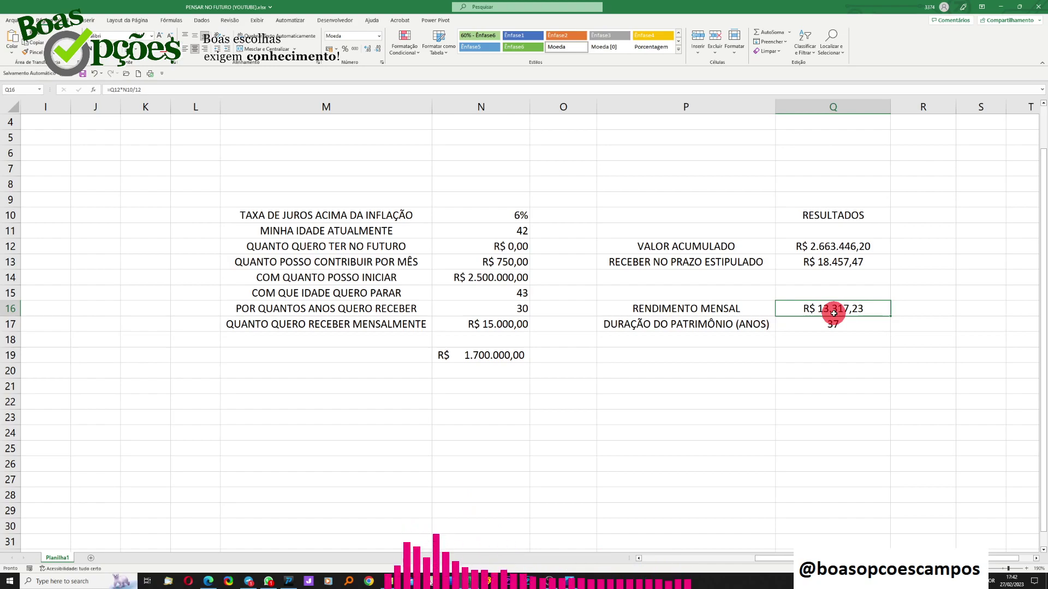
- Set the desired monthly income (QUANTO QUERO RECEBER MENSALMENTE) in N17 to R$ 10.000
click(506, 325)
text(10.0)
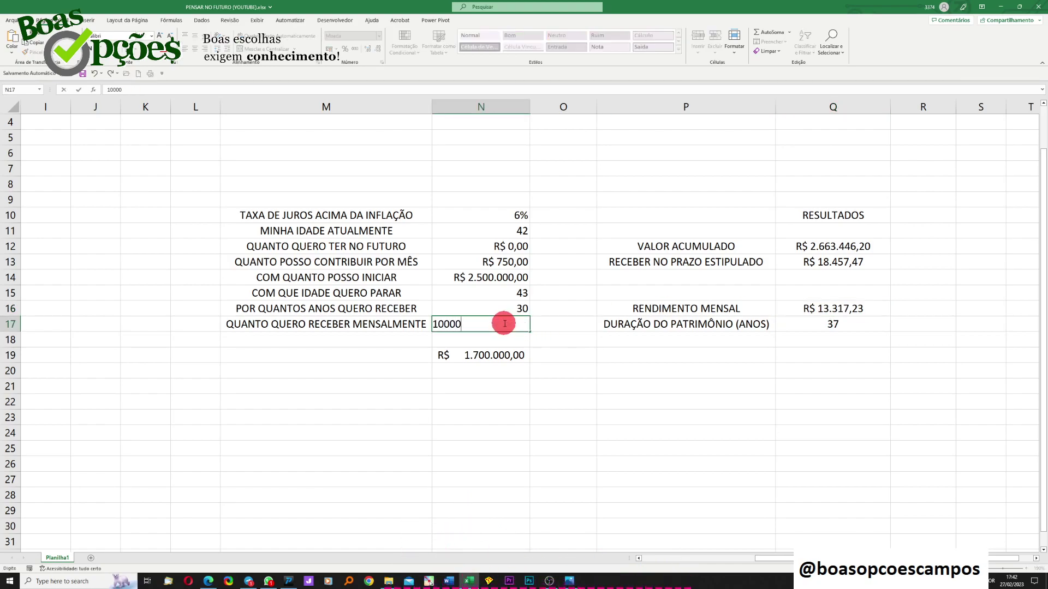
text(00)
key(Return)
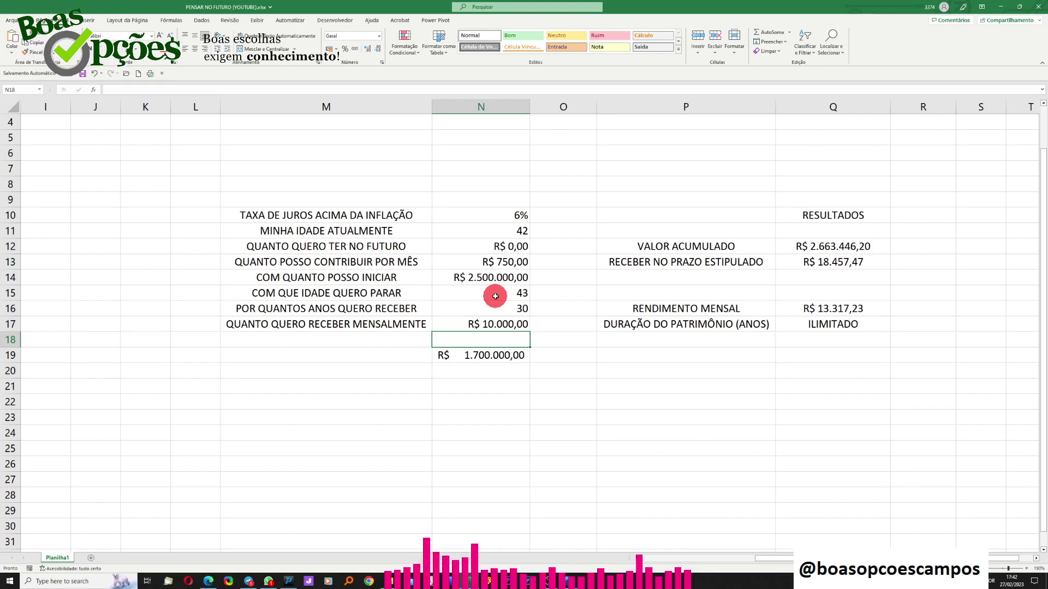
- Replace the formula in the starting amount cell N14 with the plain value R$ 800.000
click(492, 356)
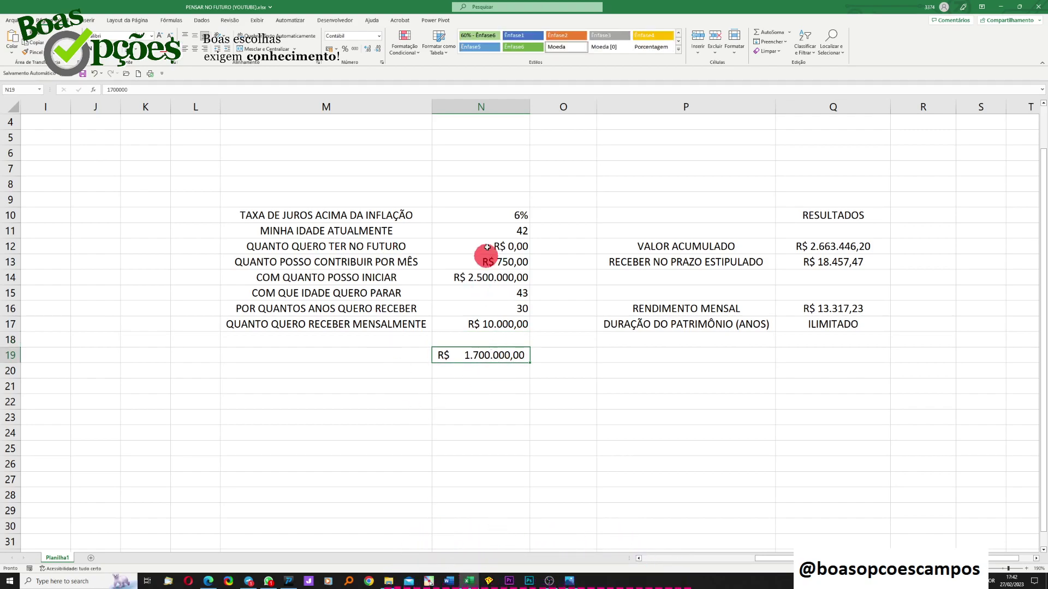
click(495, 276)
text(8)
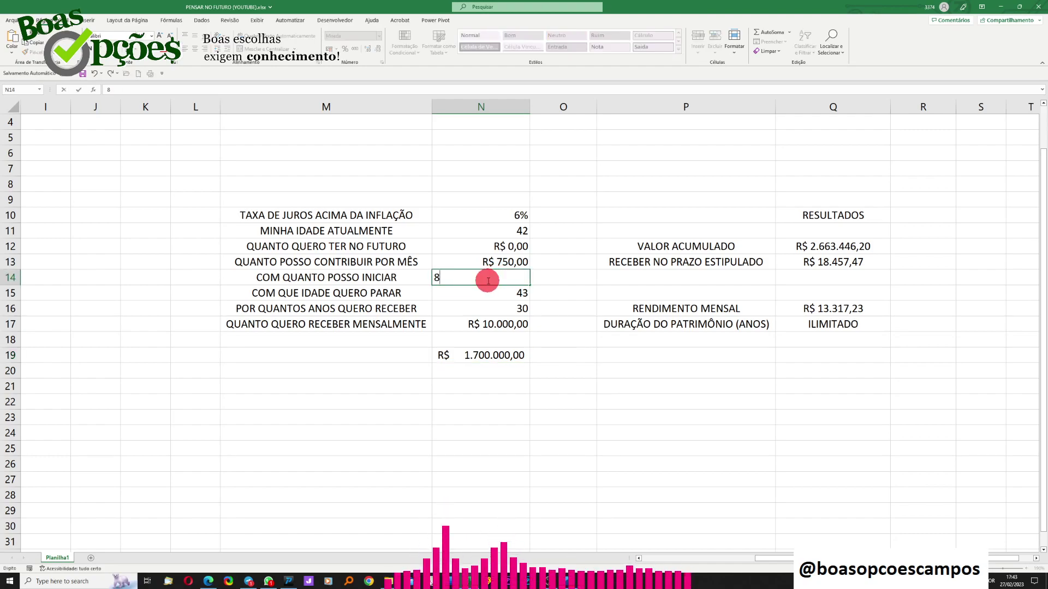
text(00.000)
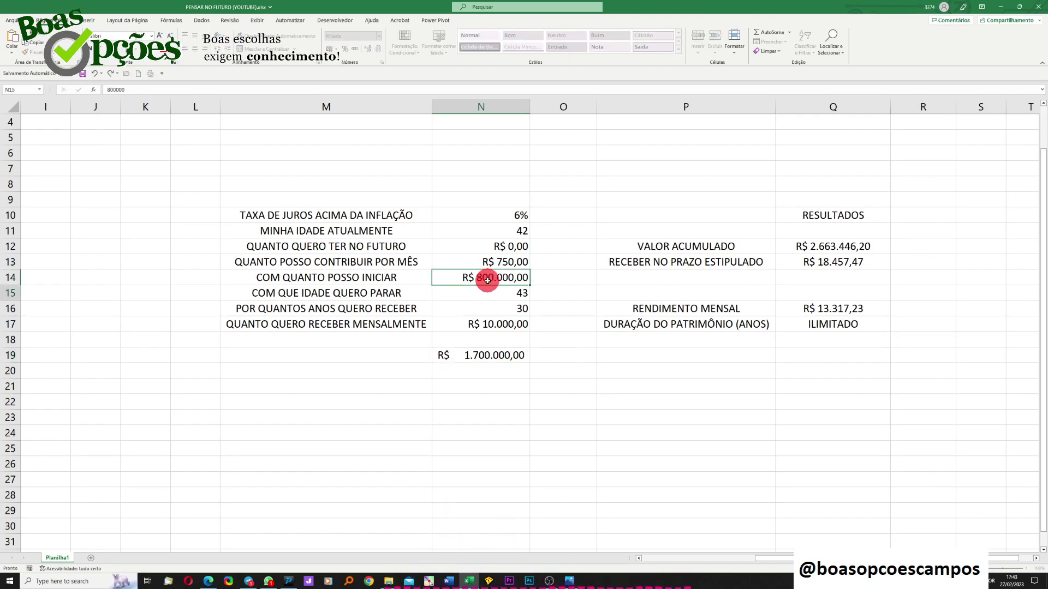
key(Return)
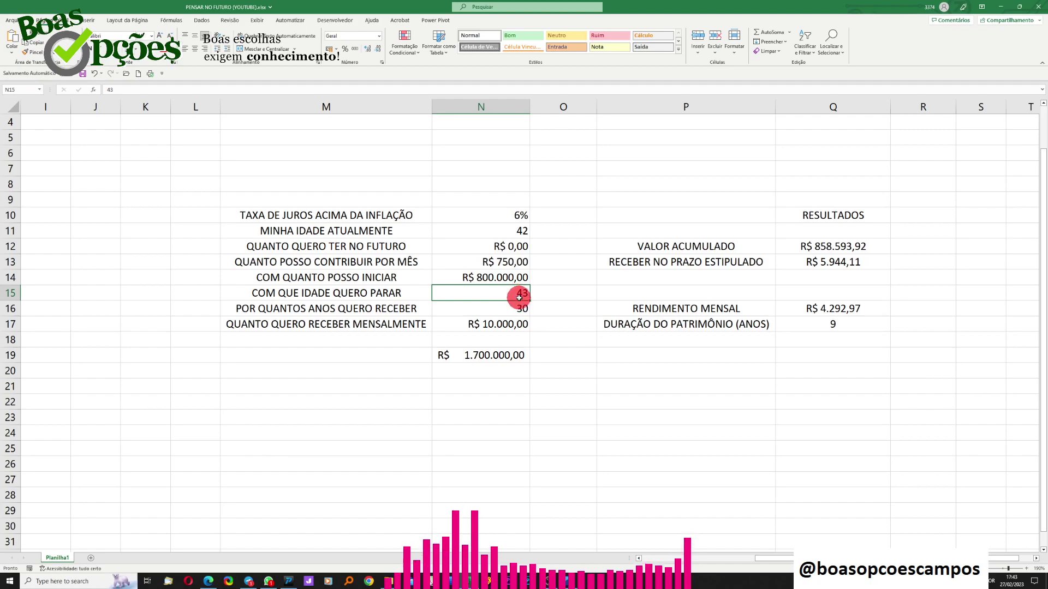
- Set the stopping age in N15 back to 60 and check the accumulated value in Q12
text(60)
key(Return)
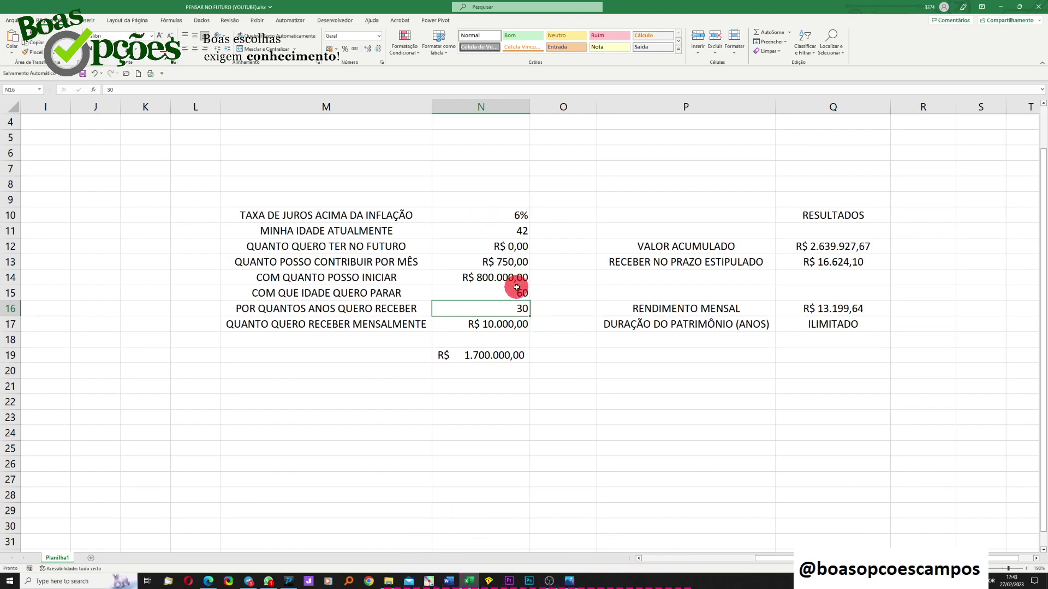
click(507, 262)
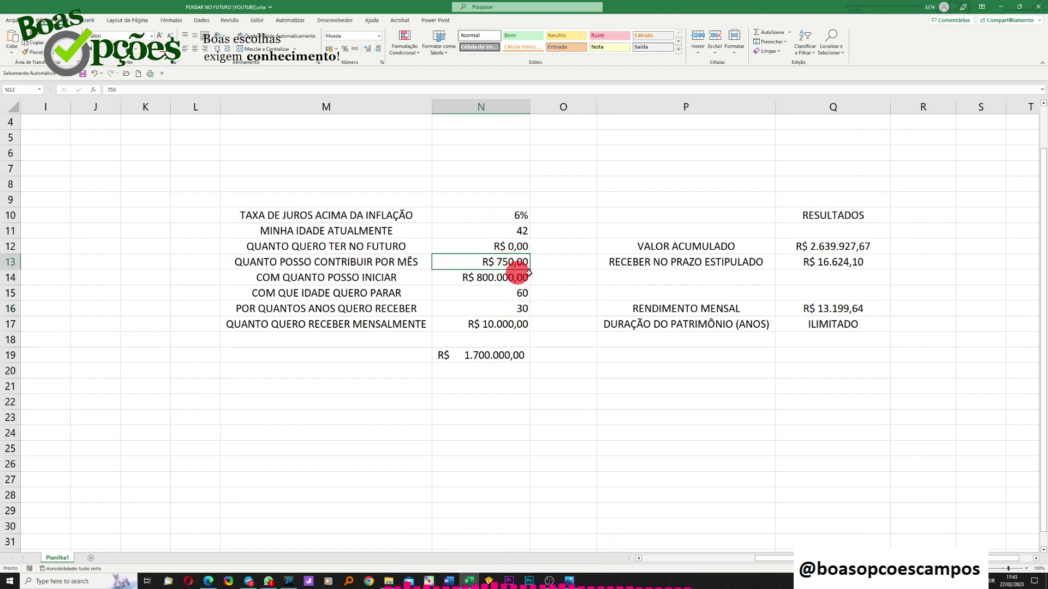
click(823, 250)
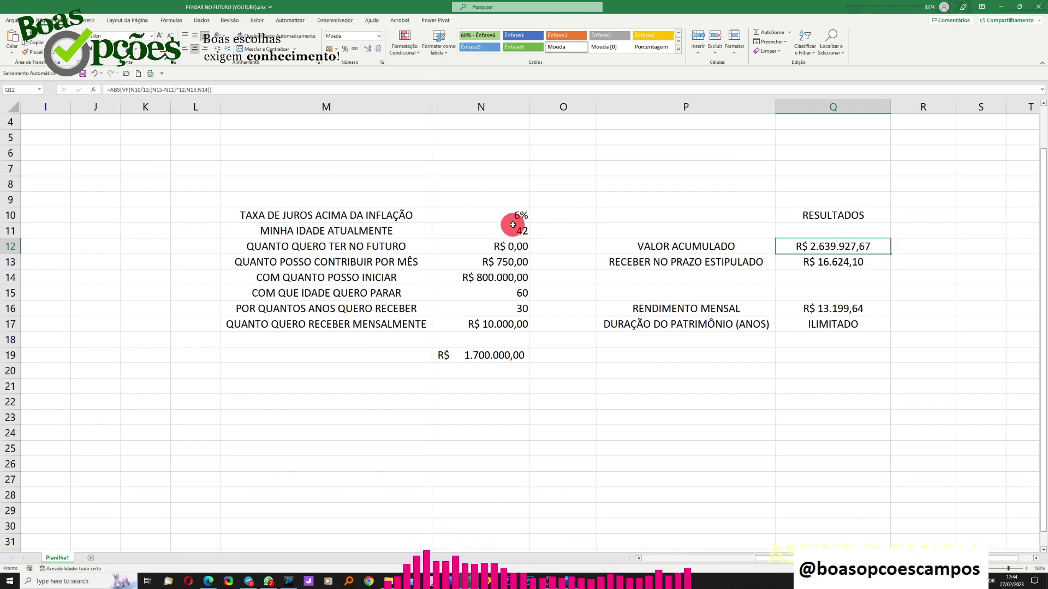
- Set the starting amount (COM QUANTO POSSO INICIAR) in N14 to R$ 400.000 and review the age and contribution inputs
click(480, 278)
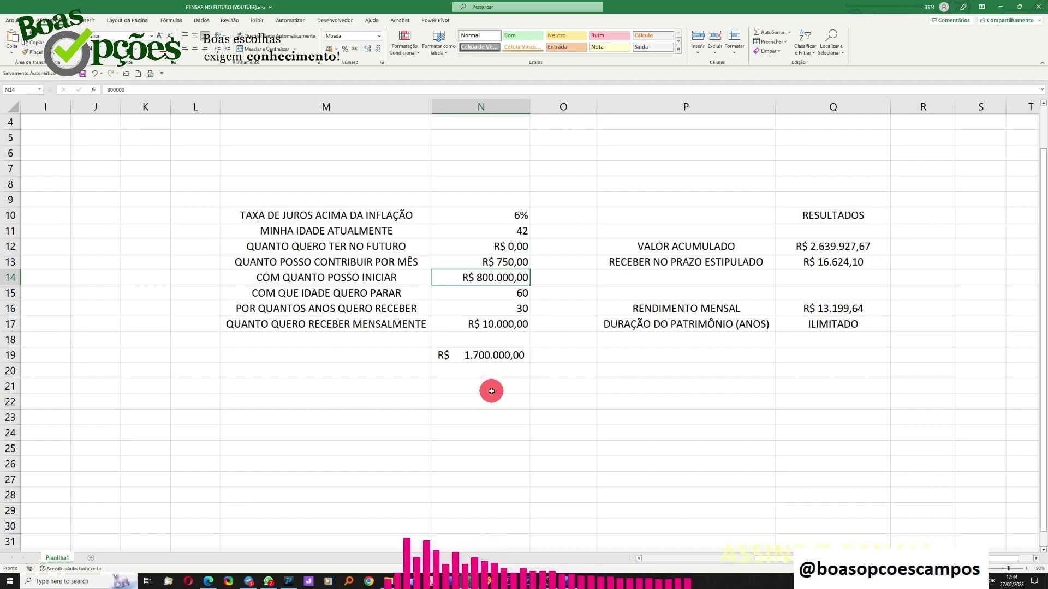
text(40000)
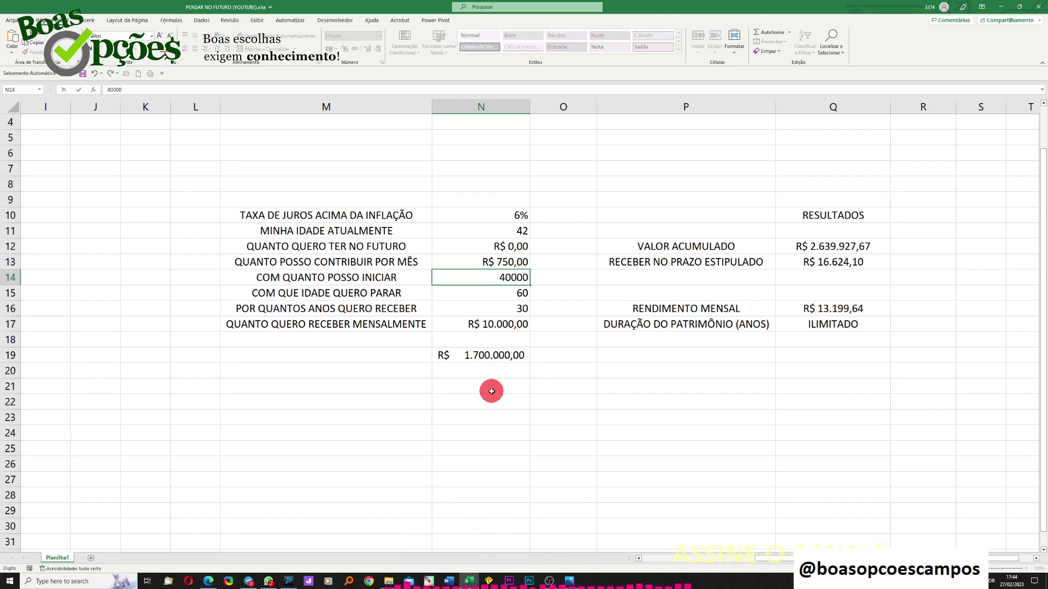
key(Return)
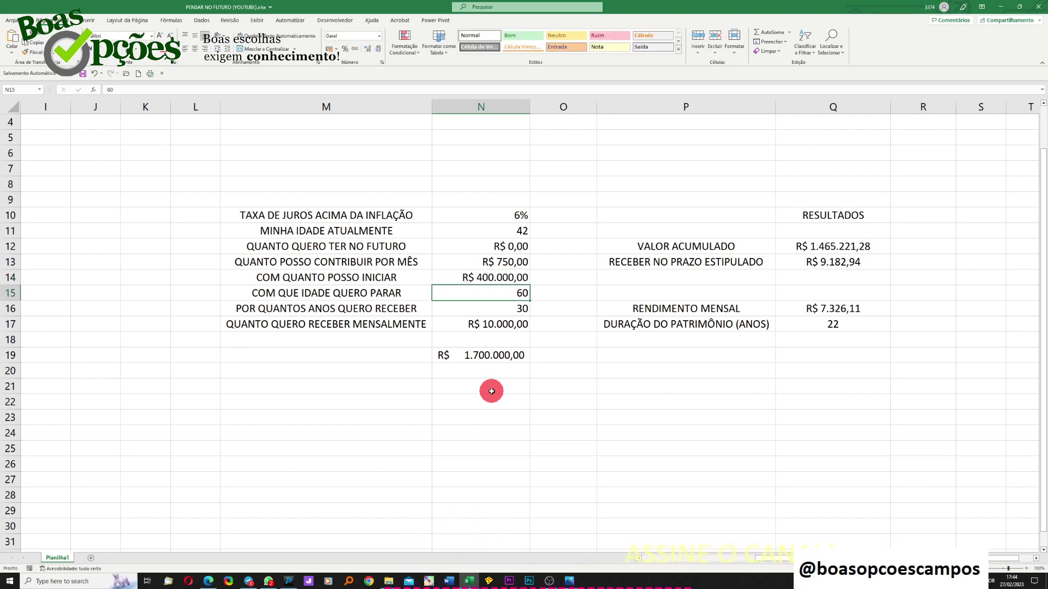
click(520, 229)
click(504, 277)
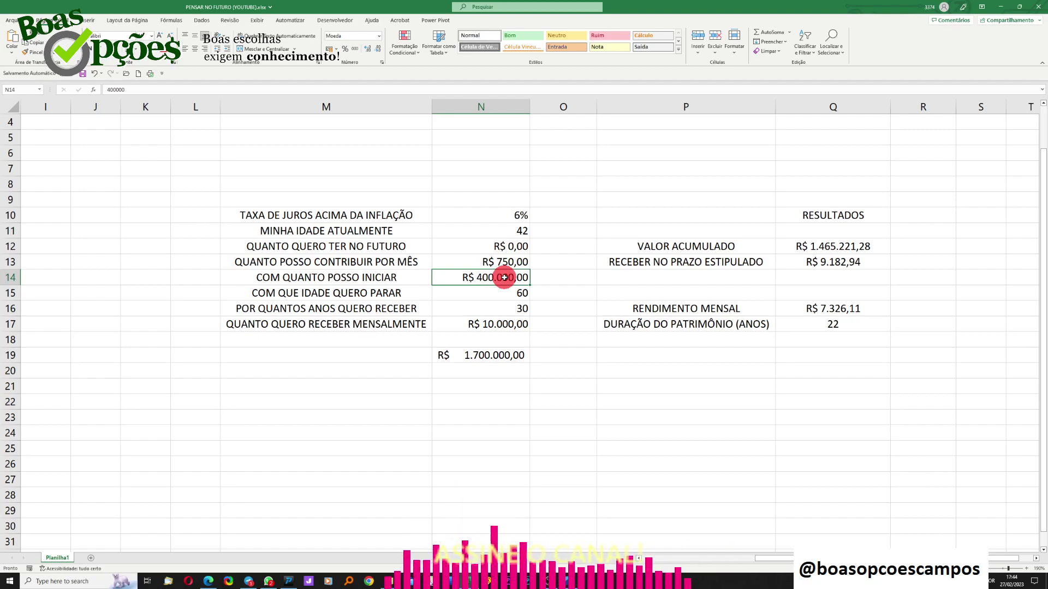
click(502, 262)
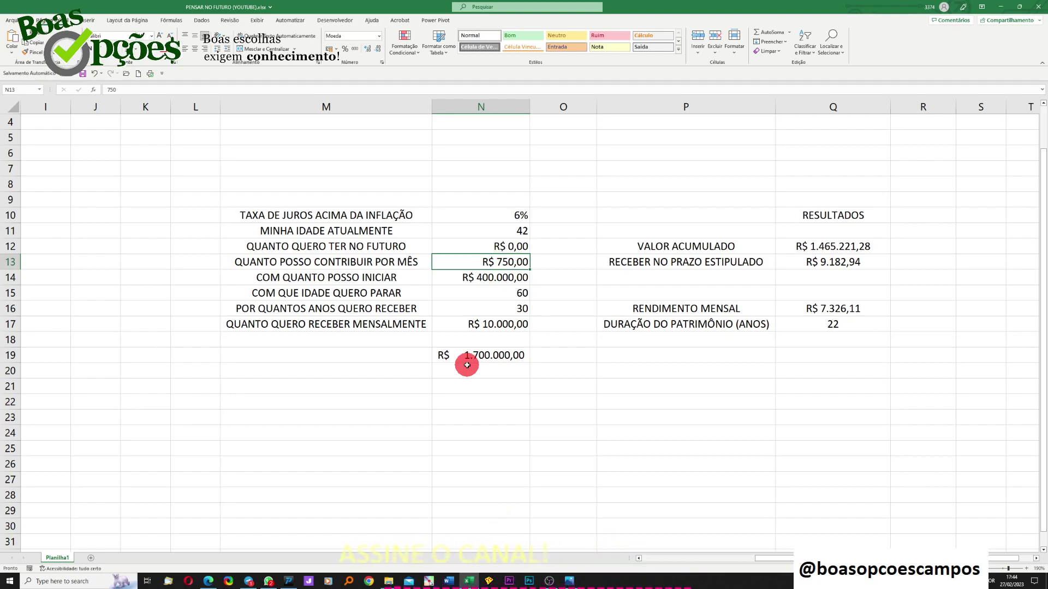
- Set the stopping age (COM QUE IDADE QUERO PARAR) in N15 to 65 and review the inputs, accumulated value and monthly yield
key(Down)
key(Down)
text(65)
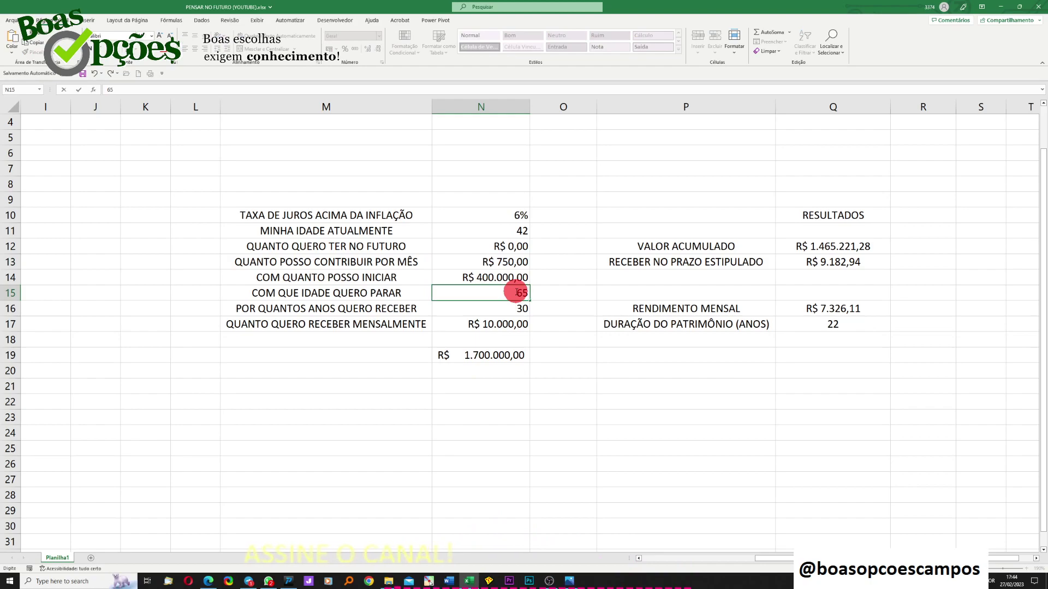
key(Return)
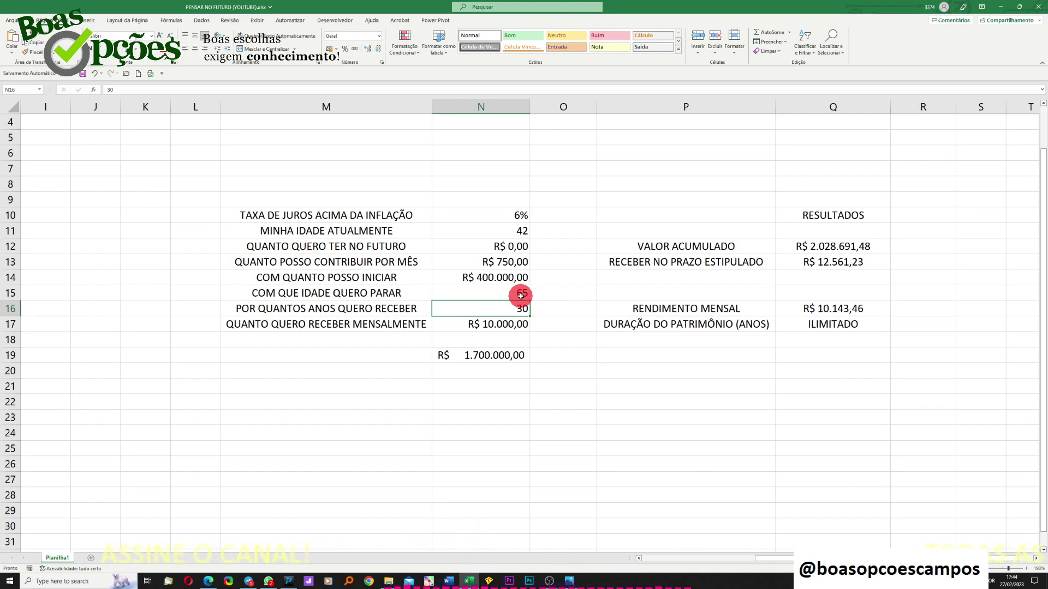
click(840, 249)
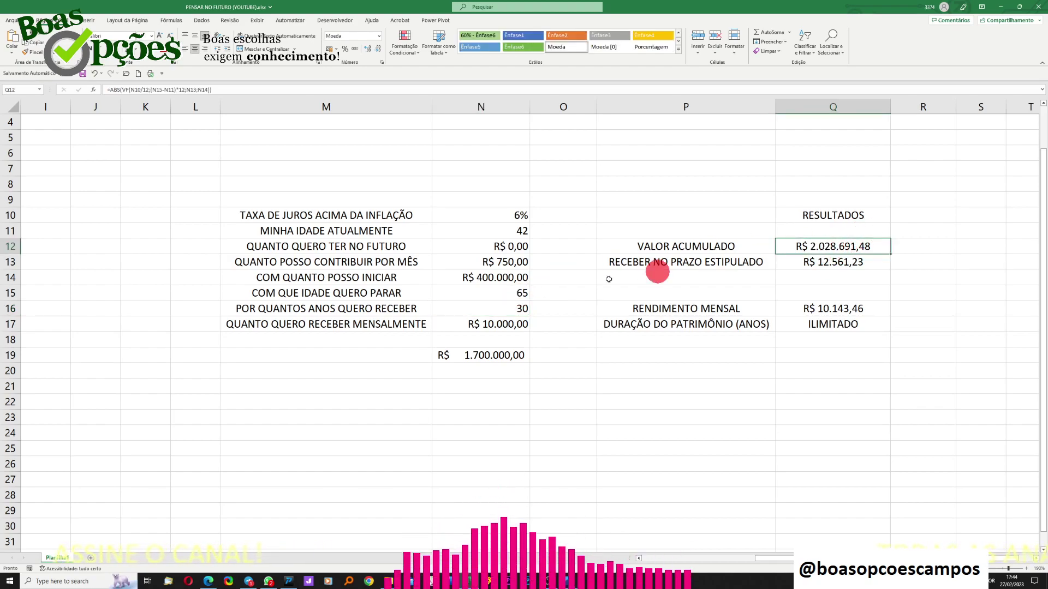
click(496, 278)
click(503, 262)
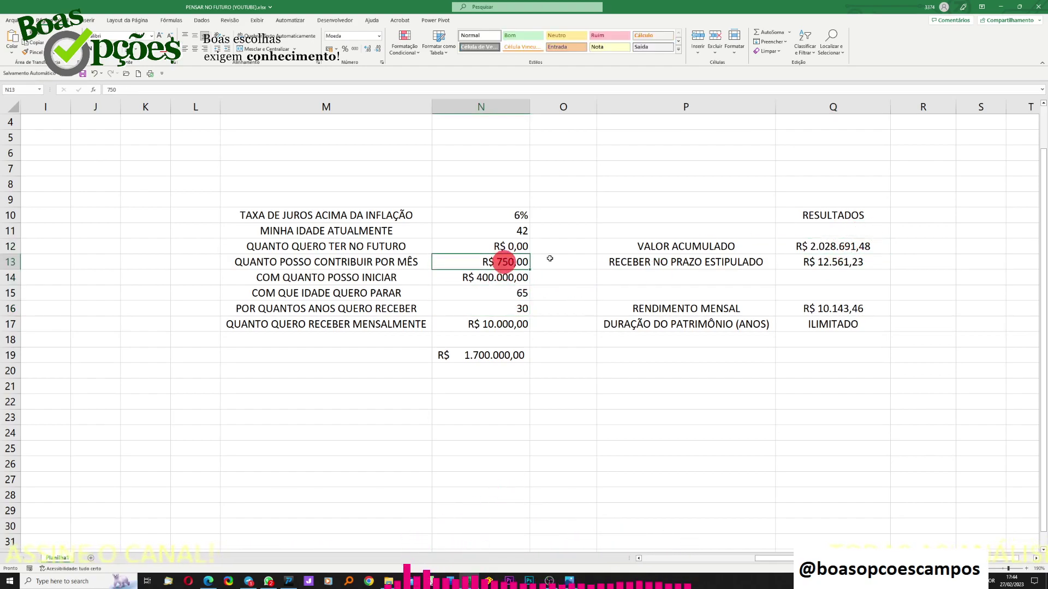
click(834, 246)
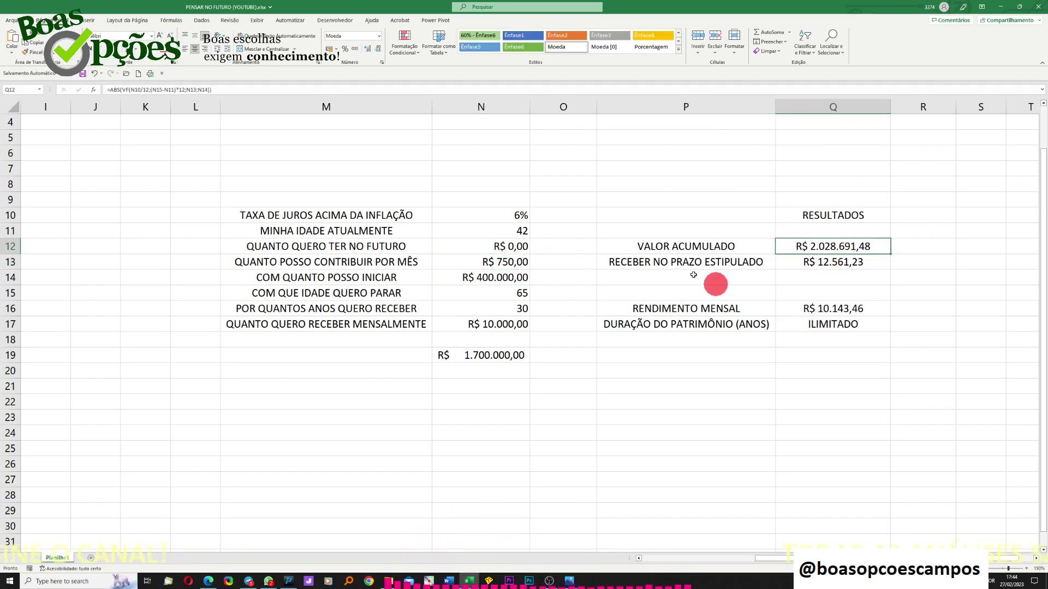
click(523, 216)
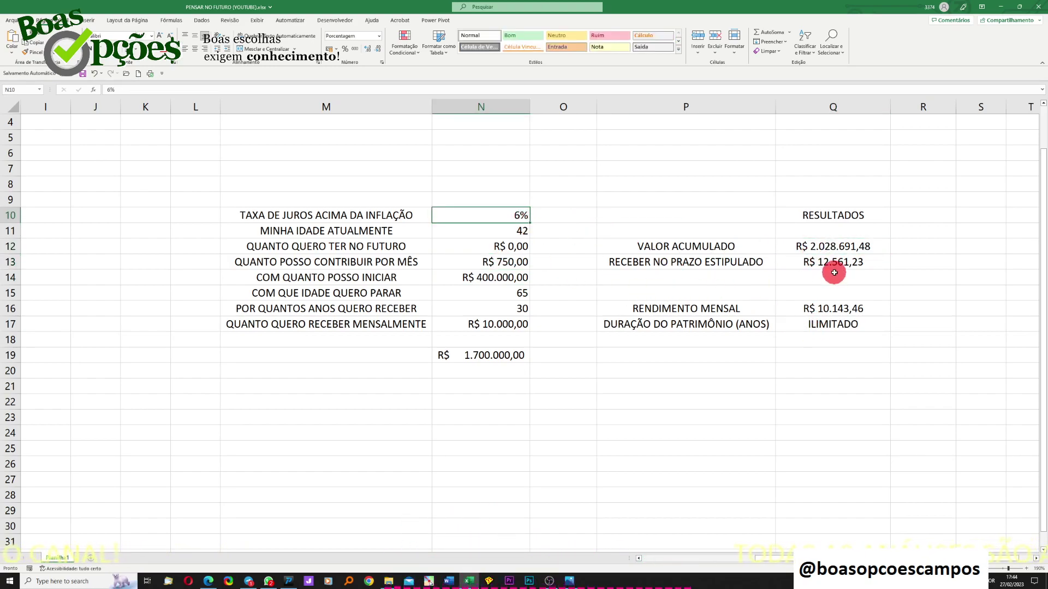
click(835, 309)
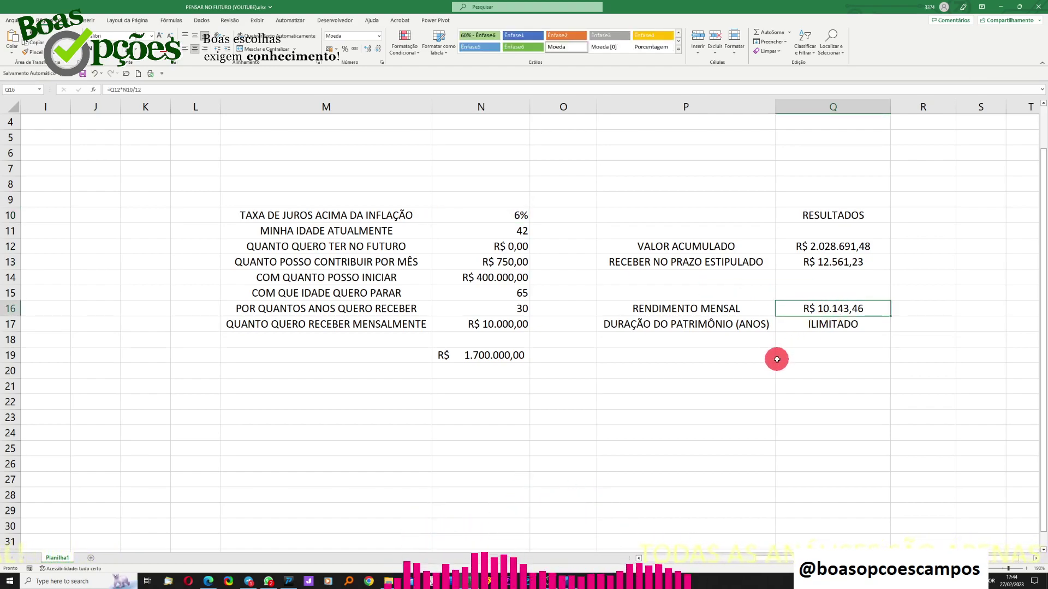
- Set the desired monthly income (QUANTO QUERO RECEBER MENSALMENTE) in N17 to R$ 7.000
click(499, 325)
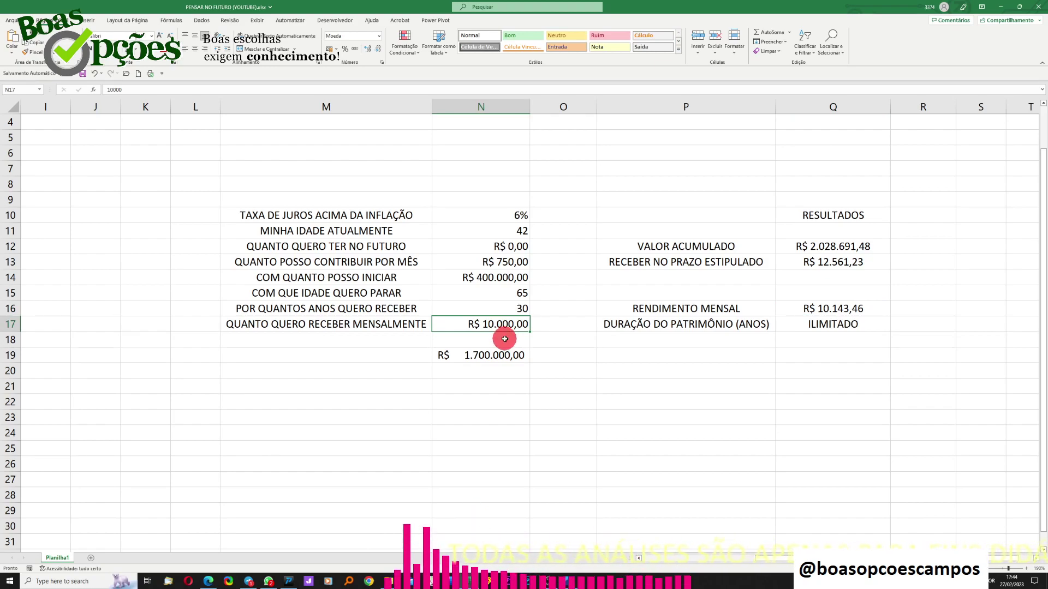
text(7000)
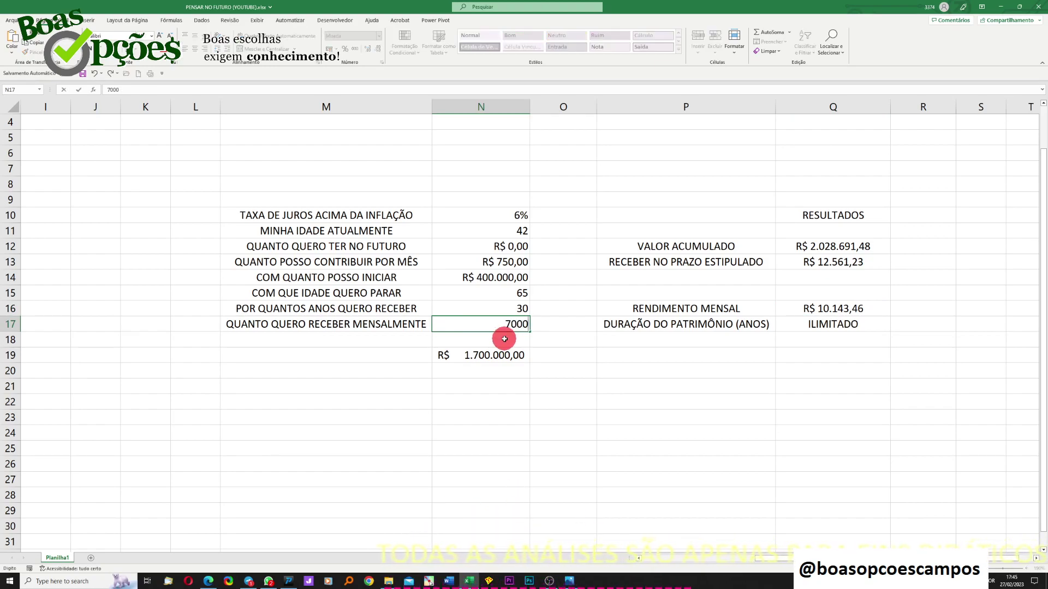
key(Return)
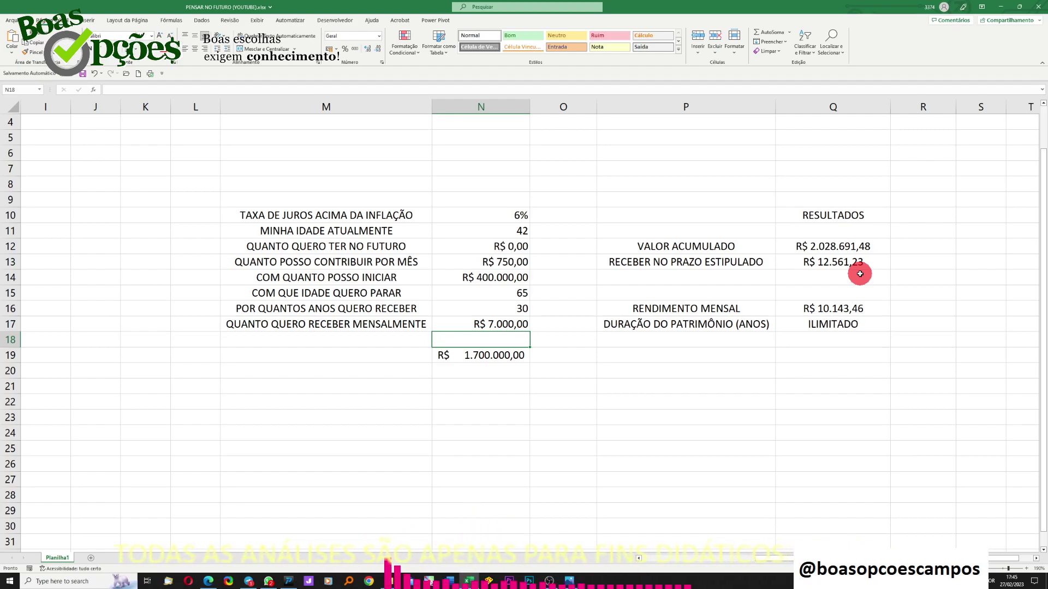
- Examine the starting amount and monthly contribution, and compare the current age in N11 with the stopping age in N15
click(487, 280)
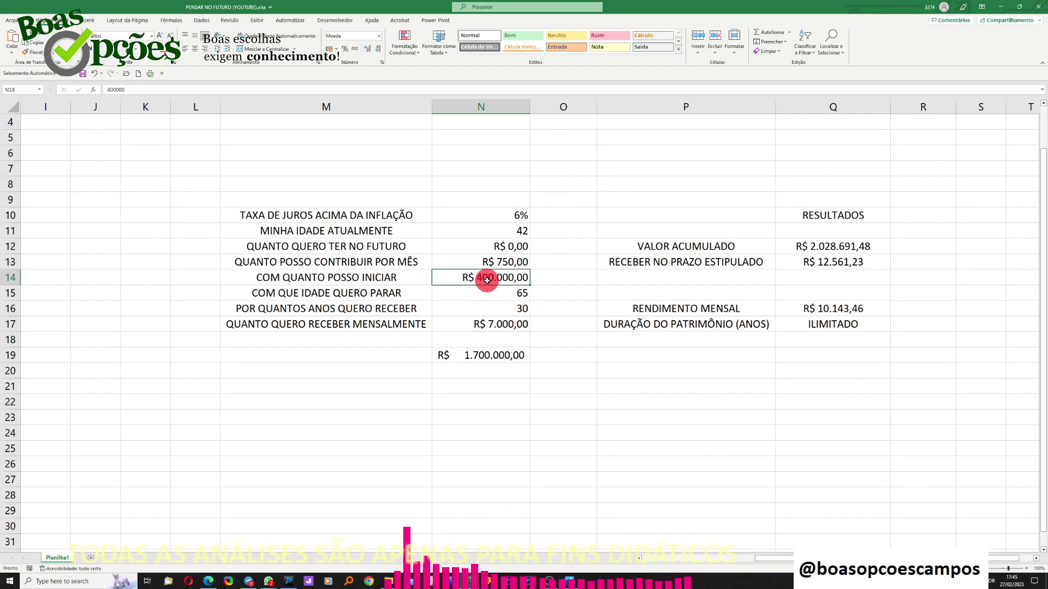
click(491, 264)
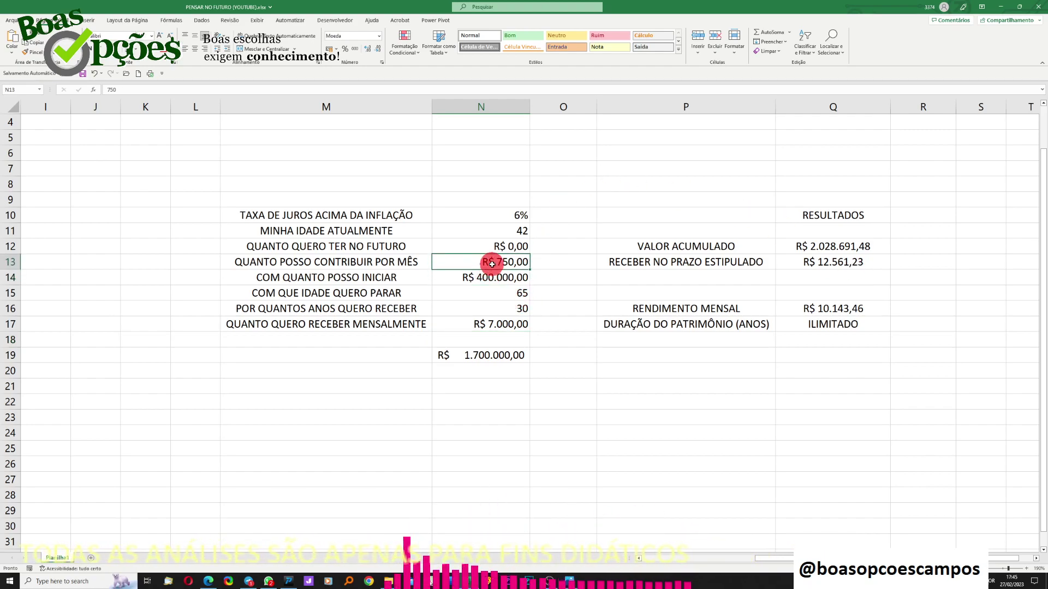
click(514, 232)
click(517, 290)
click(522, 229)
click(519, 289)
click(519, 230)
click(519, 289)
click(516, 229)
click(516, 287)
- Set the current age (MINHA IDADE ATUALMENTE) in N11 to 55
click(517, 232)
text(55)
key(Return)
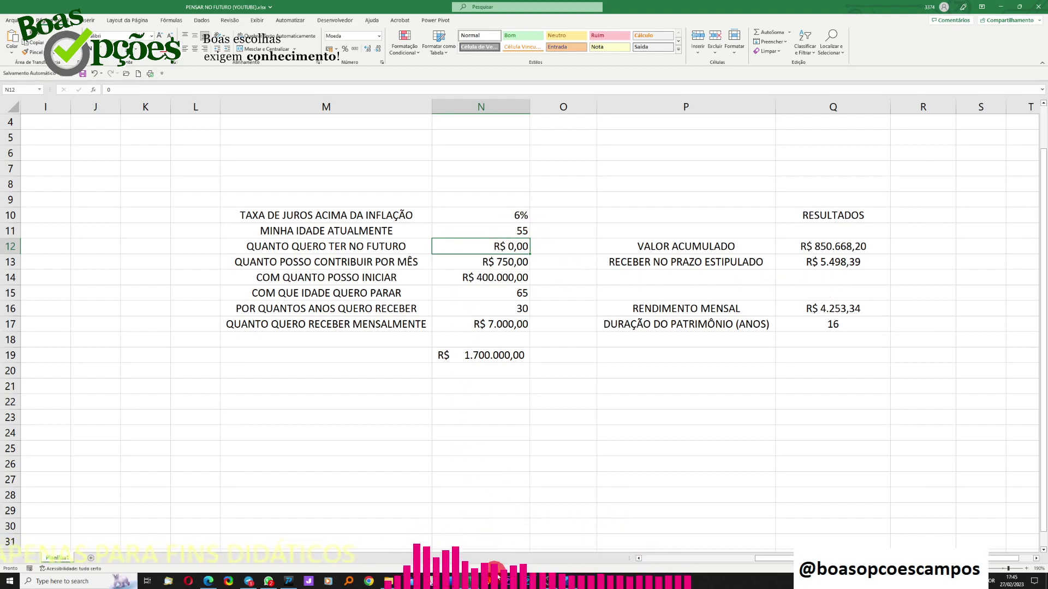
- Switch to the image viewer to show the EDUCAÇÃO FINANCEIRA book cover, and return to the Excel sheet
click(568, 582)
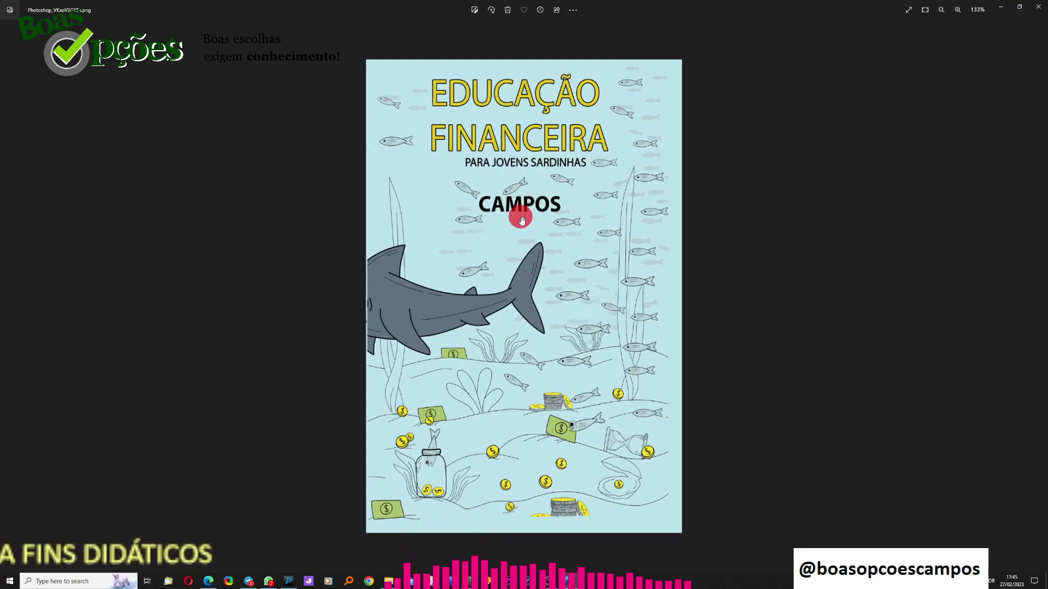
click(1003, 10)
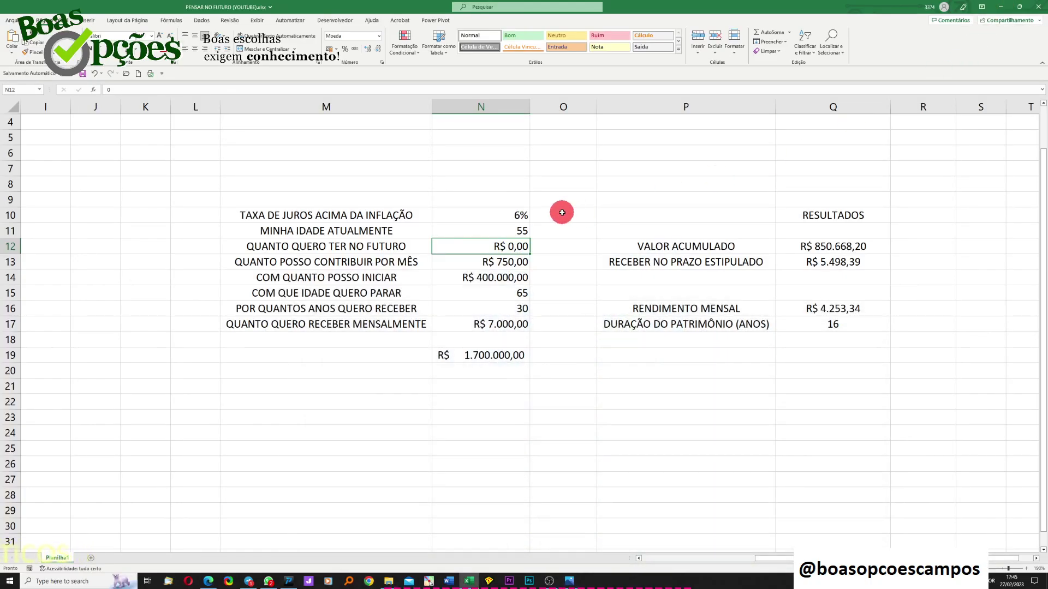
- Set the current age in N11 back to 42 and select the target amount in N19
click(519, 231)
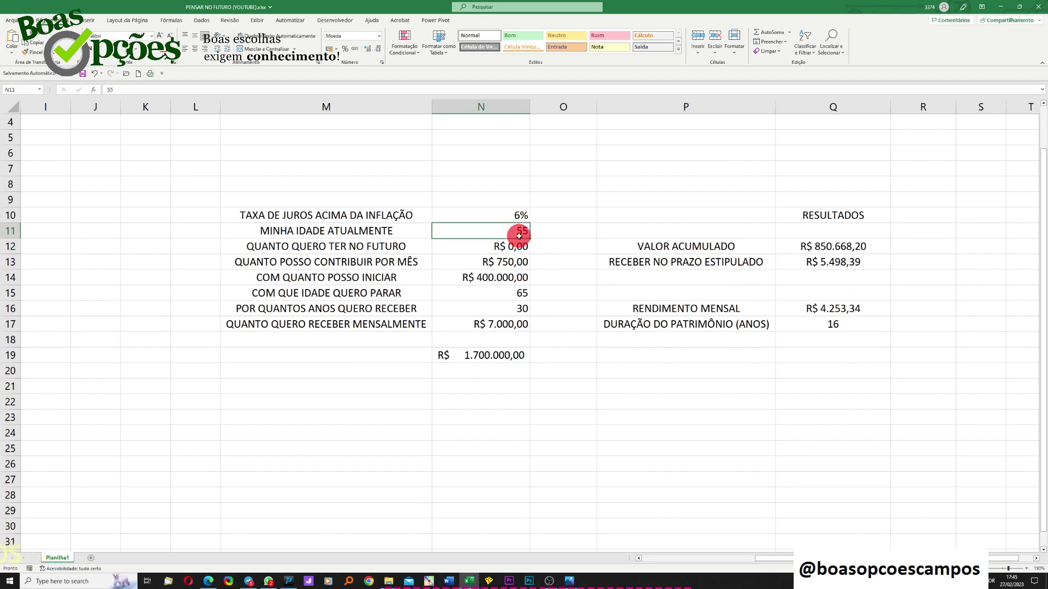
text(42)
key(Return)
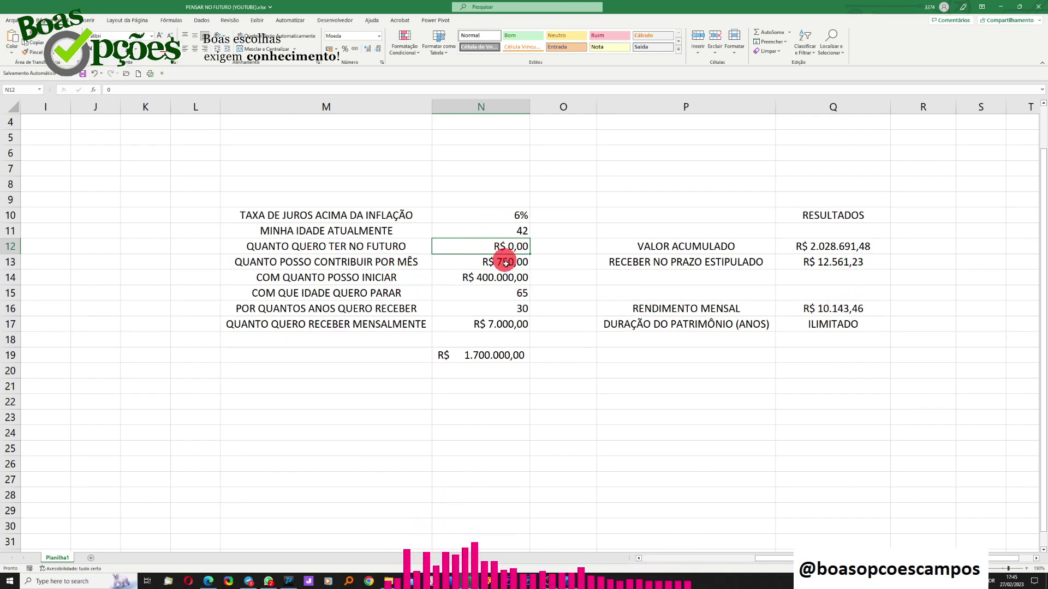
click(498, 356)
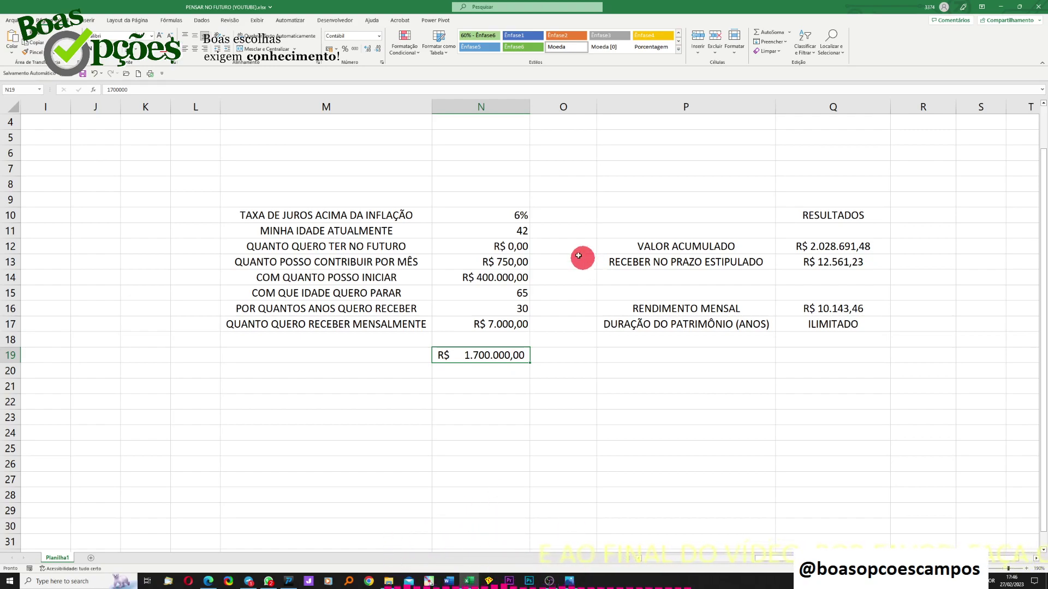
- Set the current age in N11 to 24 and the monthly contribution (QUANTO POSSO CONTRIBUIR POR MÊS) in N13 to R$ 500
click(523, 231)
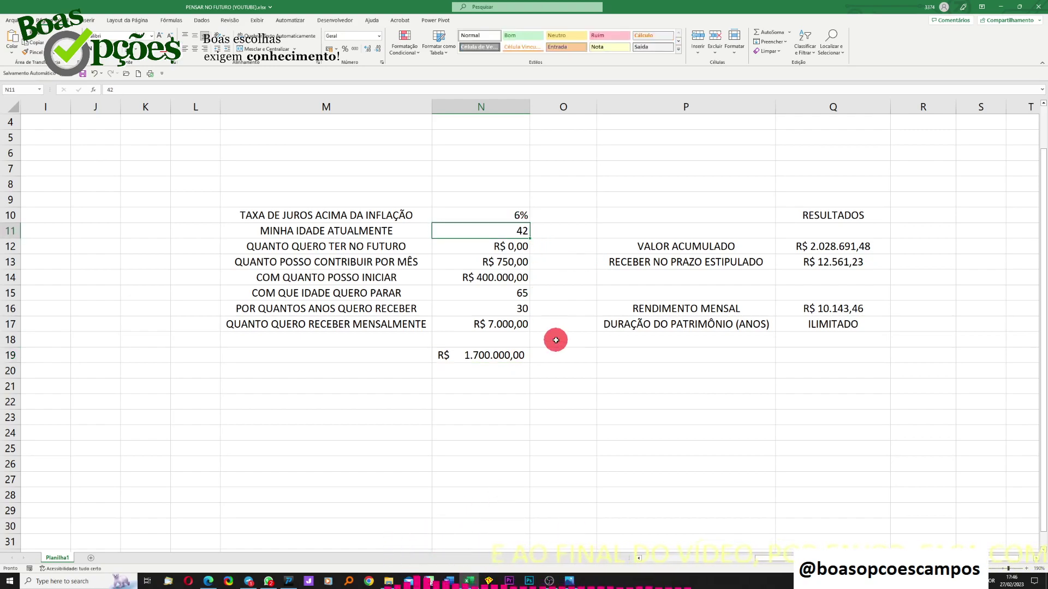
text(24)
key(Return)
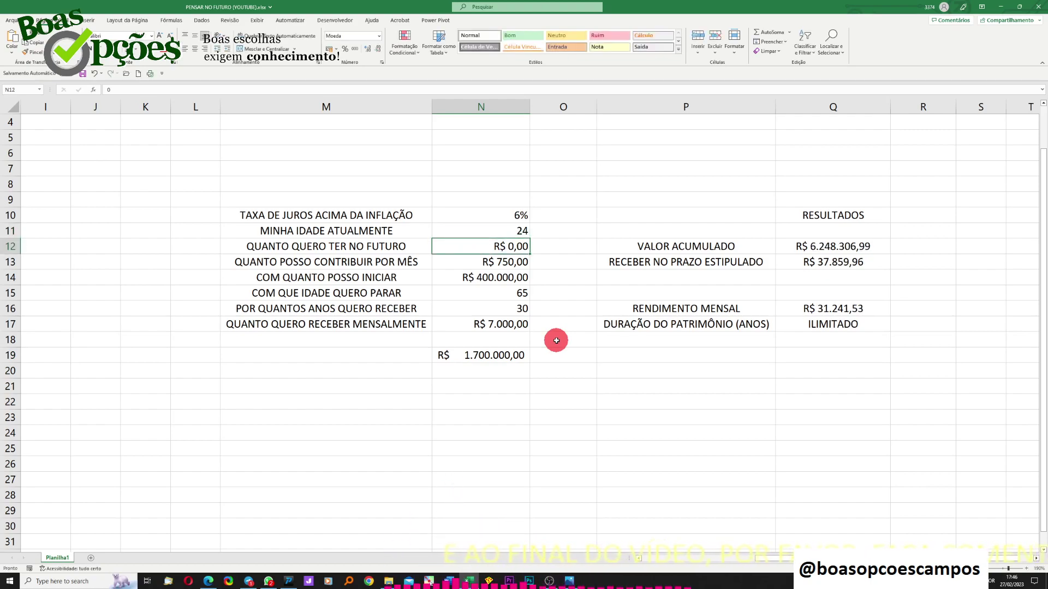
click(497, 262)
text(500)
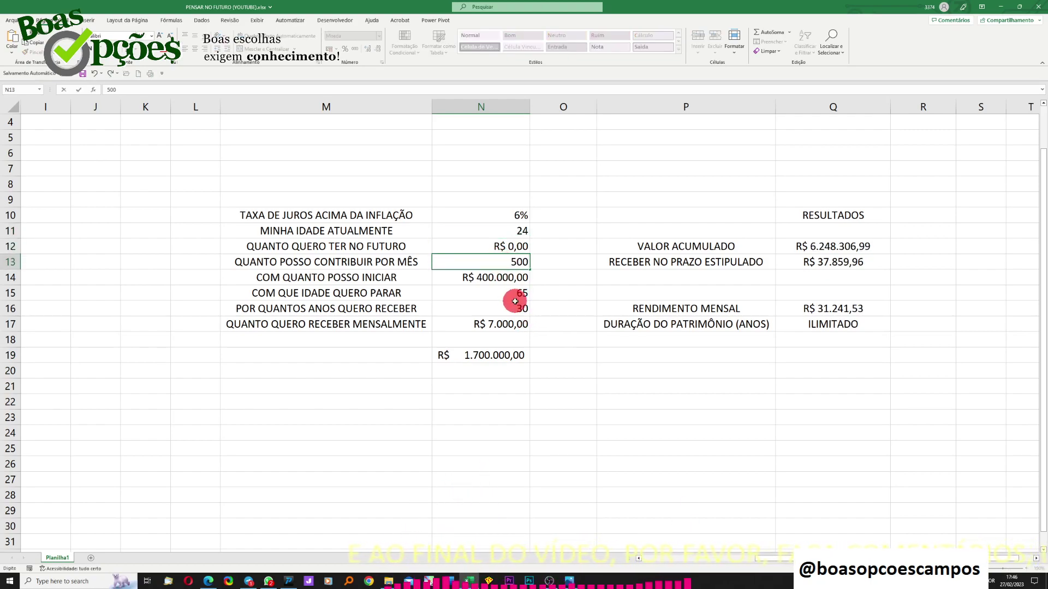
key(Return)
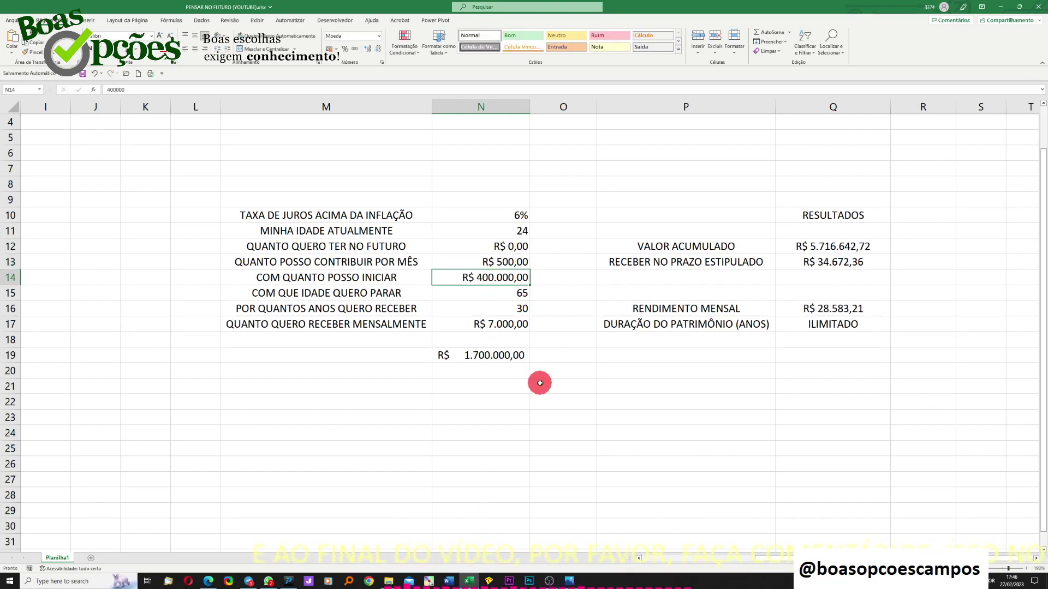
- Set the starting amount in N14 to 0 and review the inputs, accumulated value in Q12 and monthly yield in Q16
text(0)
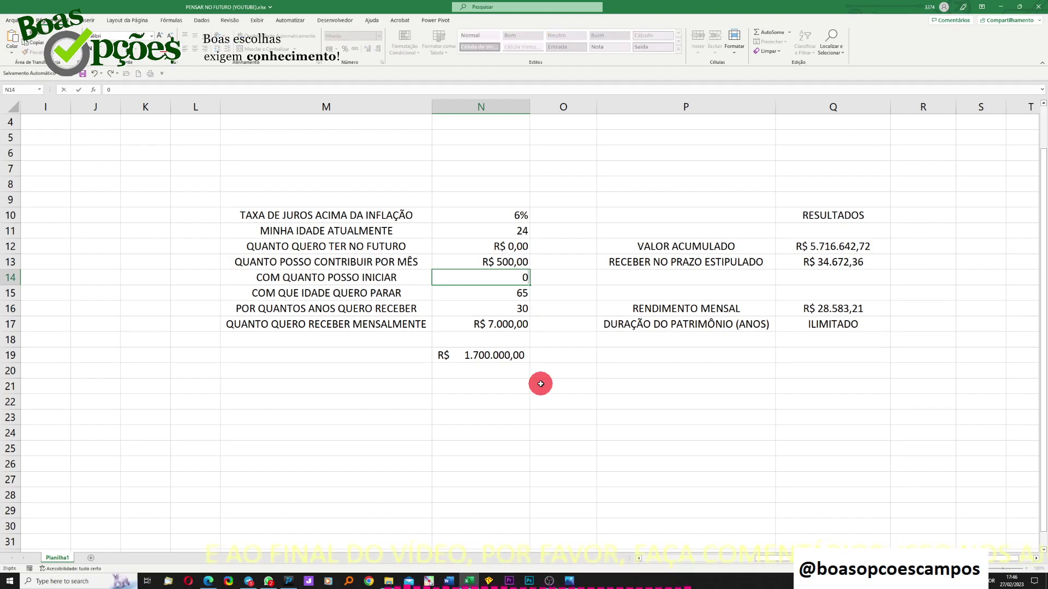
key(Return)
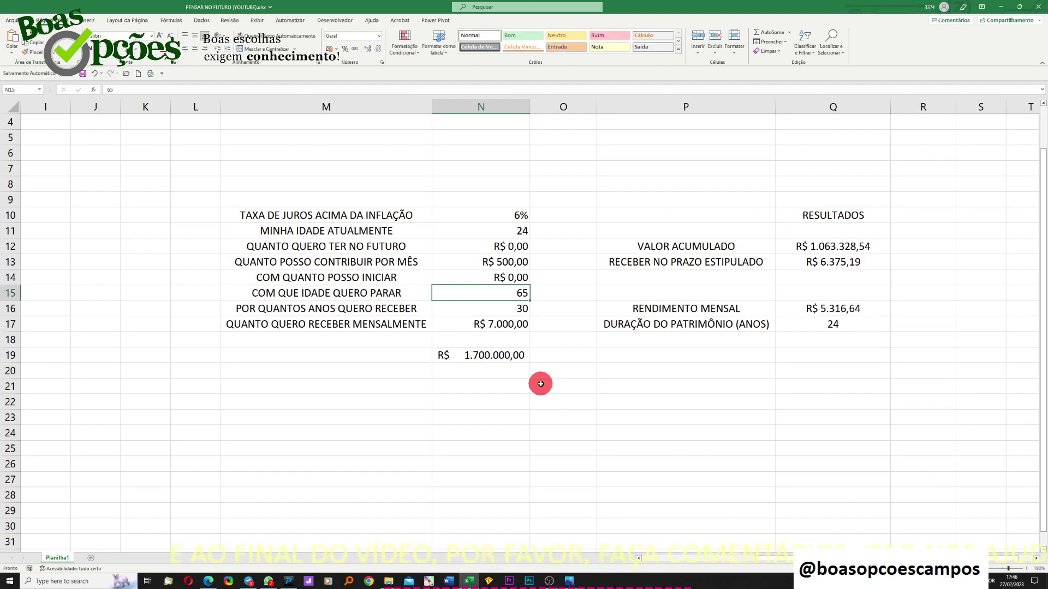
click(507, 276)
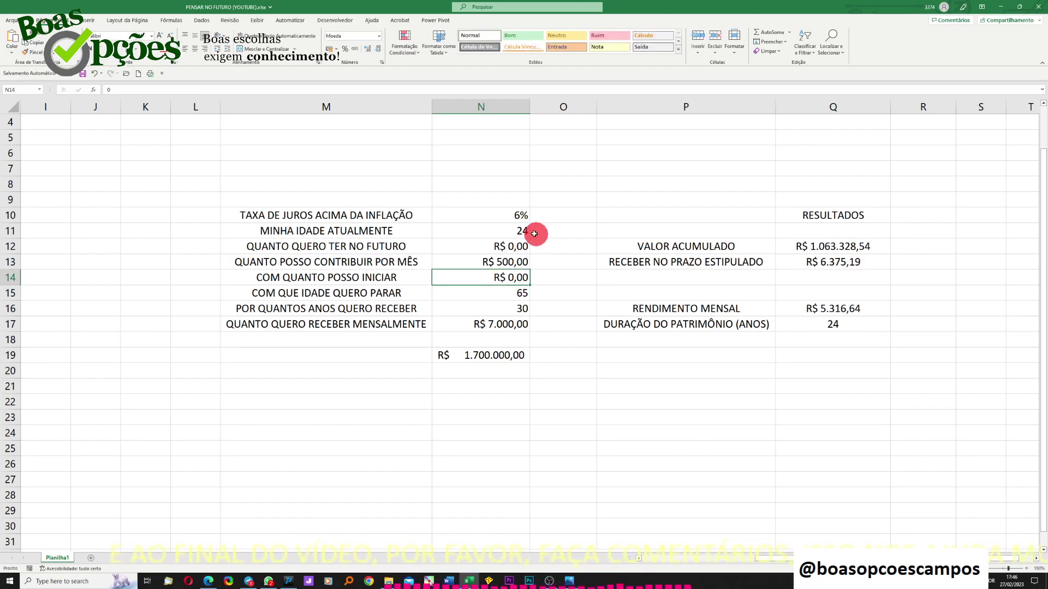
click(511, 290)
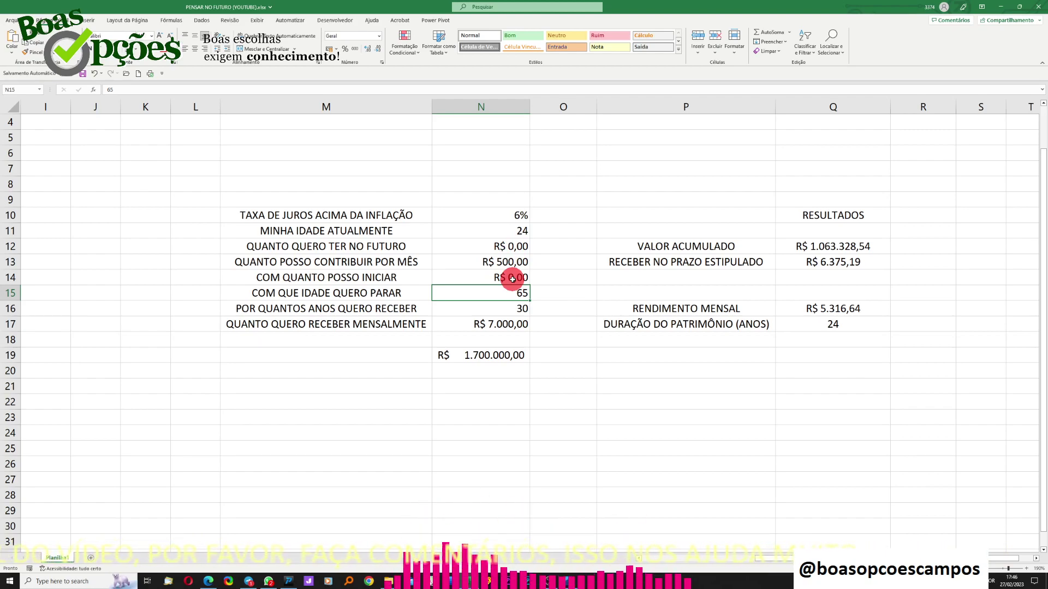
click(505, 262)
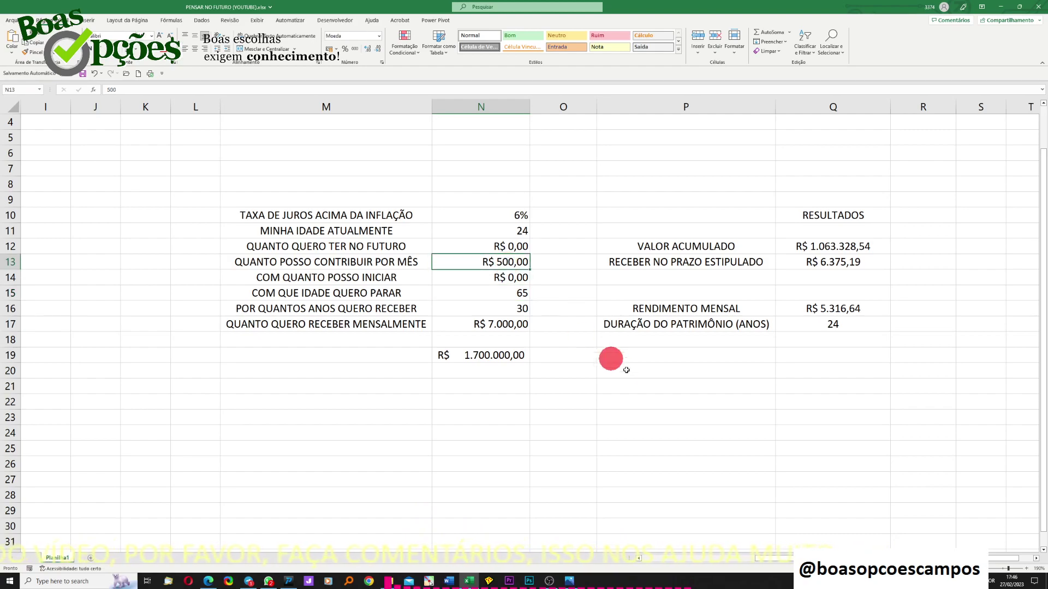
click(829, 249)
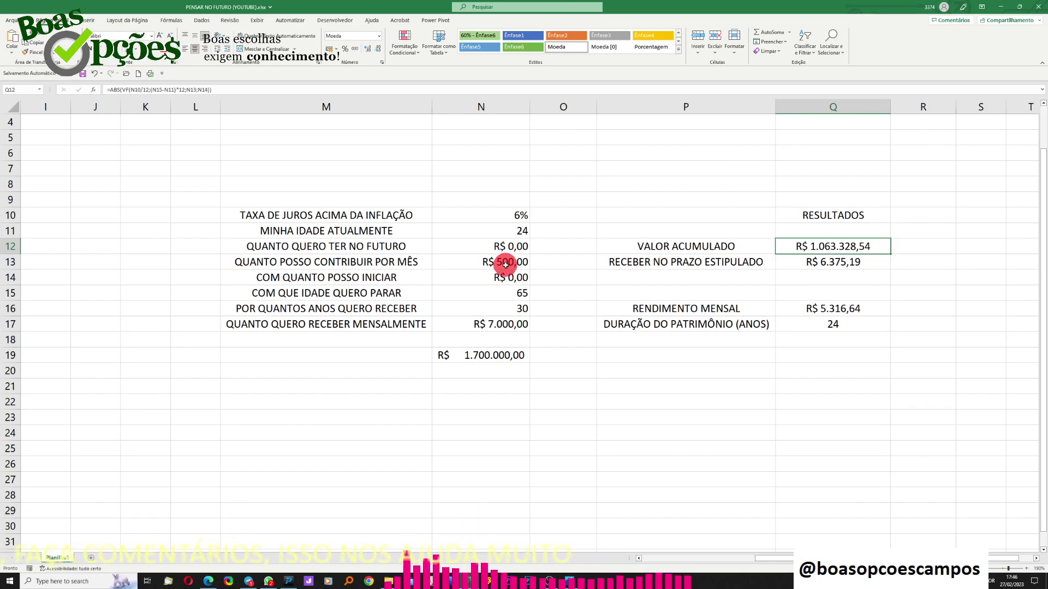
click(842, 313)
- Set the desired monthly income in N17 to R$ 5.000
click(499, 325)
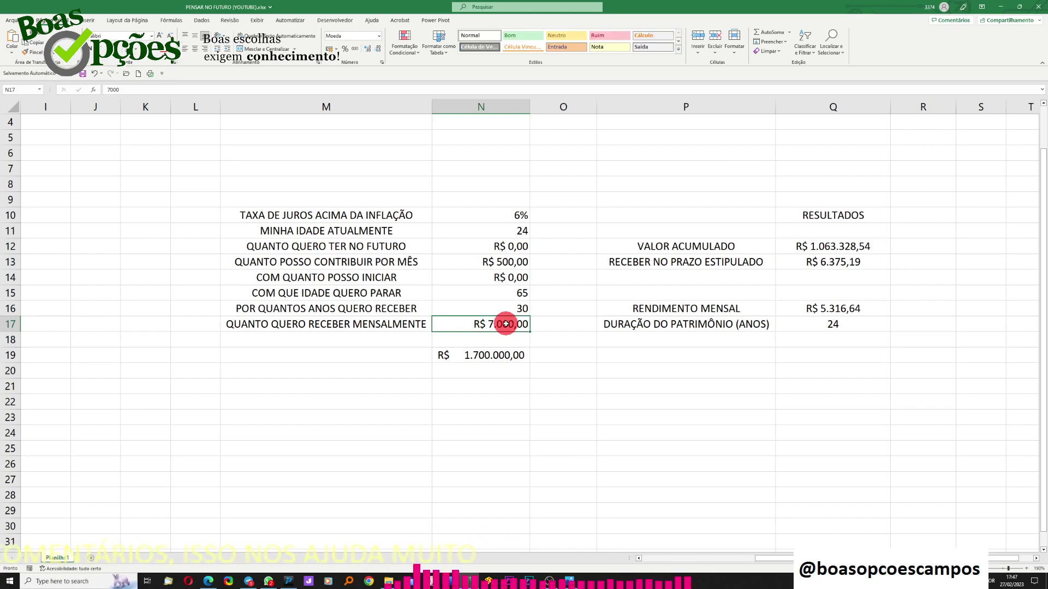
text(5000)
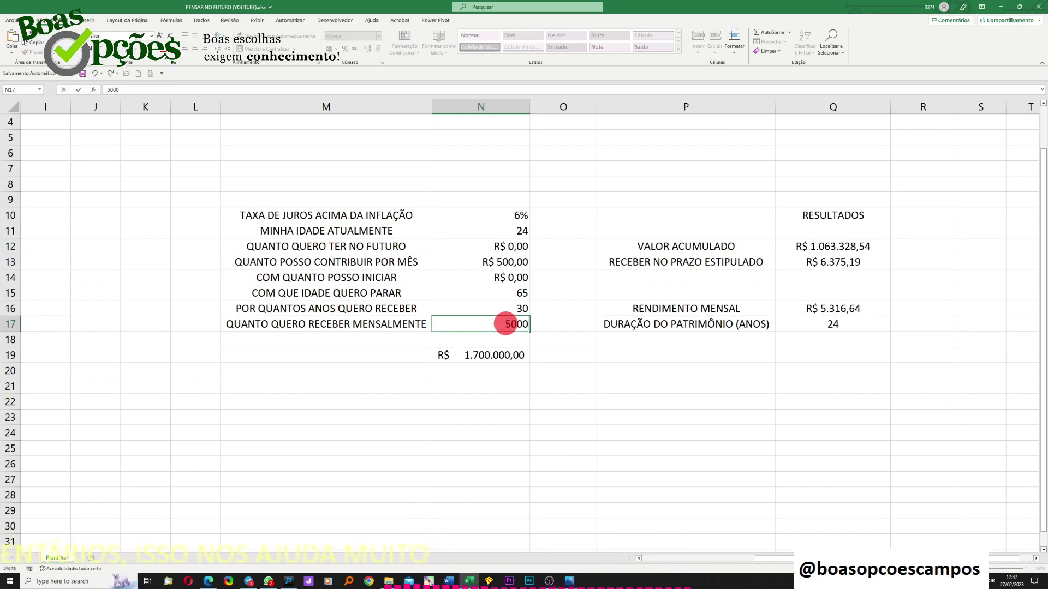
key(Return)
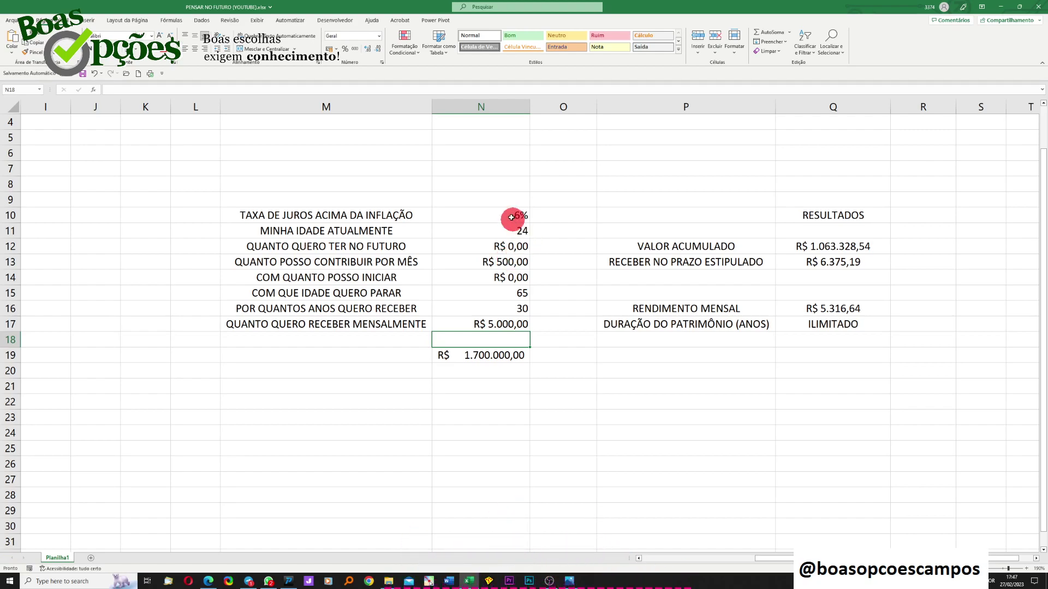
- Enter the ten-year age ranges 24-34 in N8, 34-44 in O8 and 44-54 in P8
click(488, 180)
text(24-34)
key(Return)
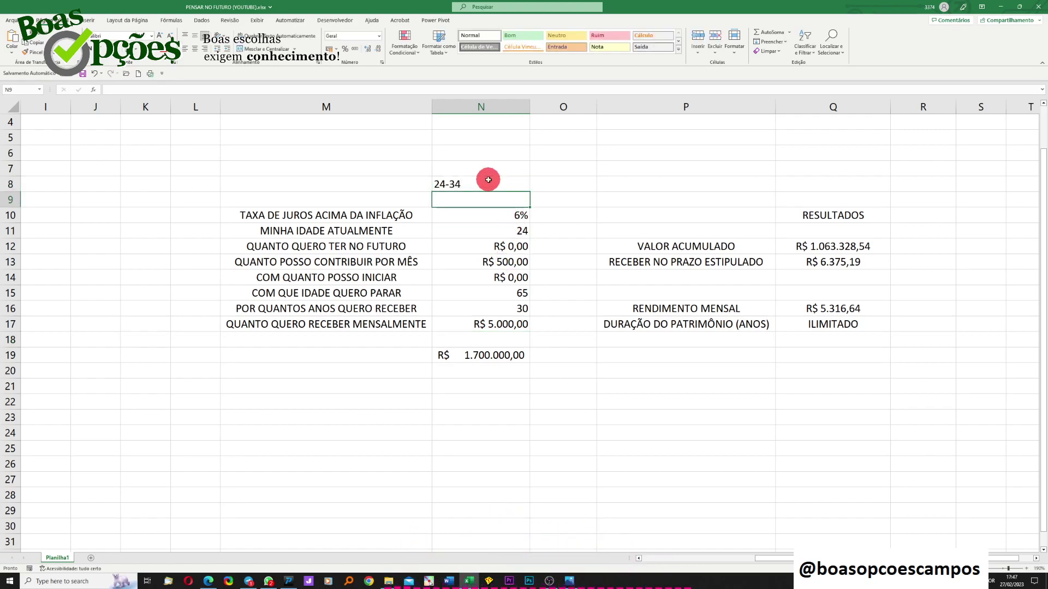
click(560, 186)
text(34-)
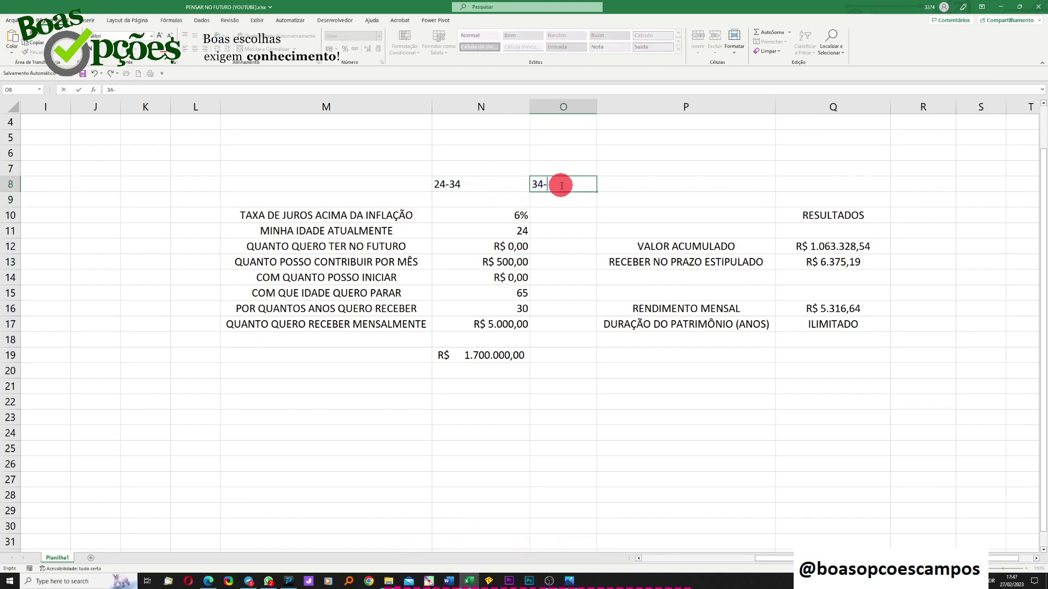
text(44)
key(Return)
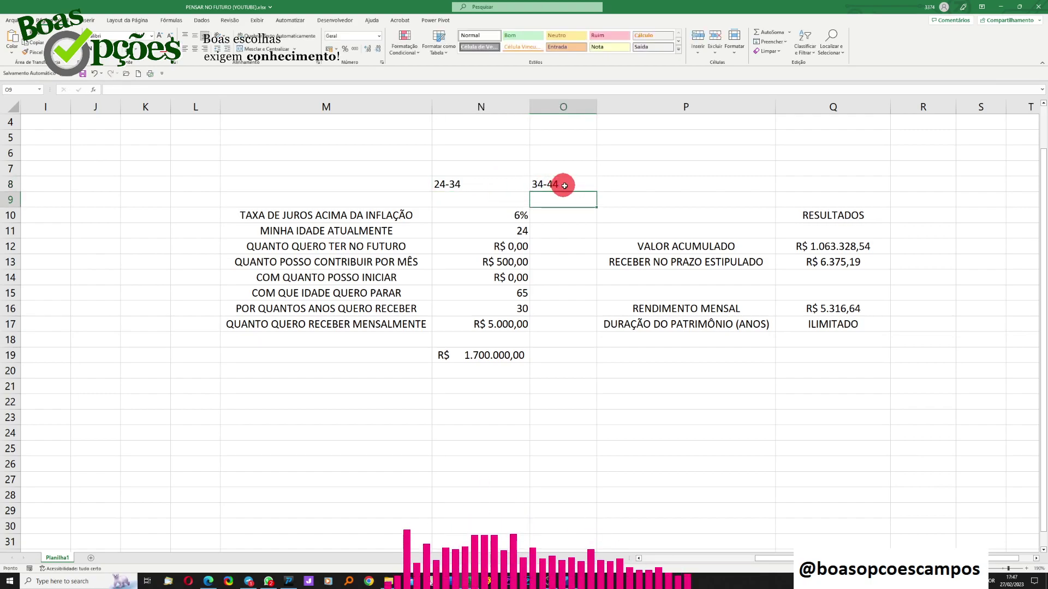
click(628, 184)
text(44-54)
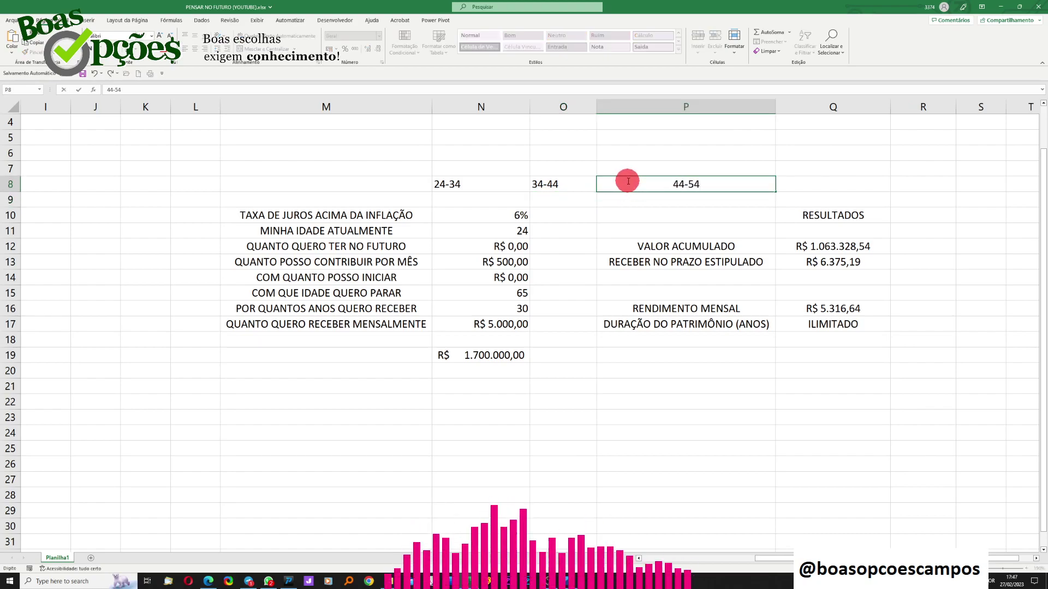
key(Return)
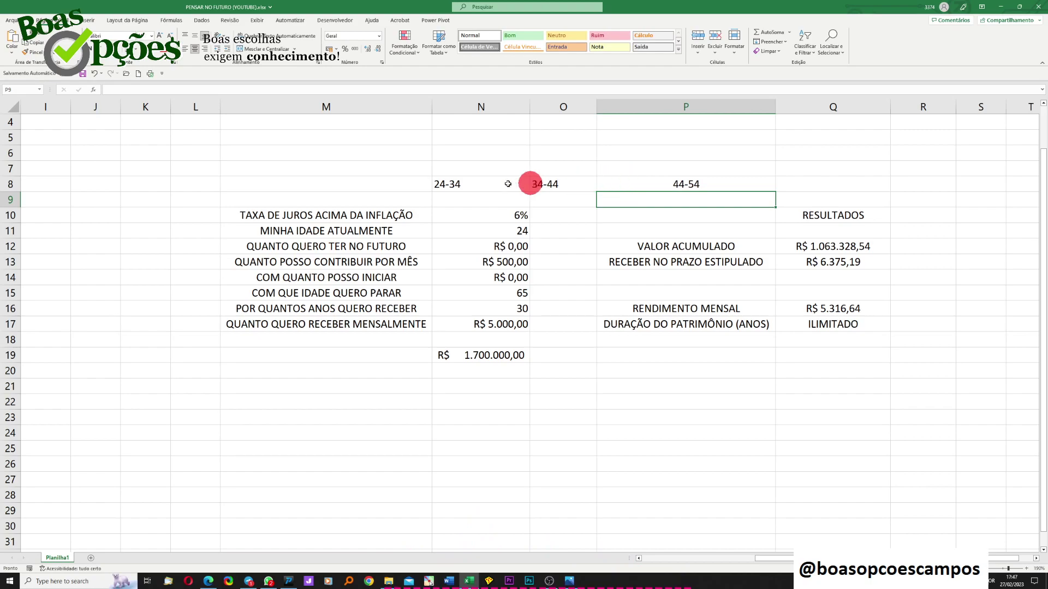
- Review the three age ranges in row 8 and add the range 54-64 in Q8
click(474, 183)
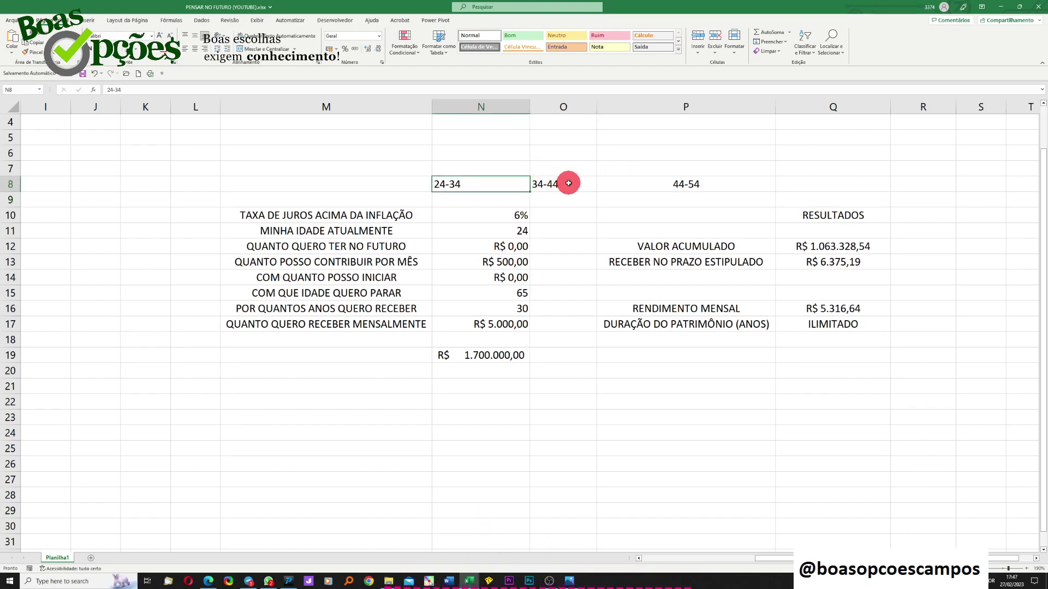
click(566, 182)
click(670, 184)
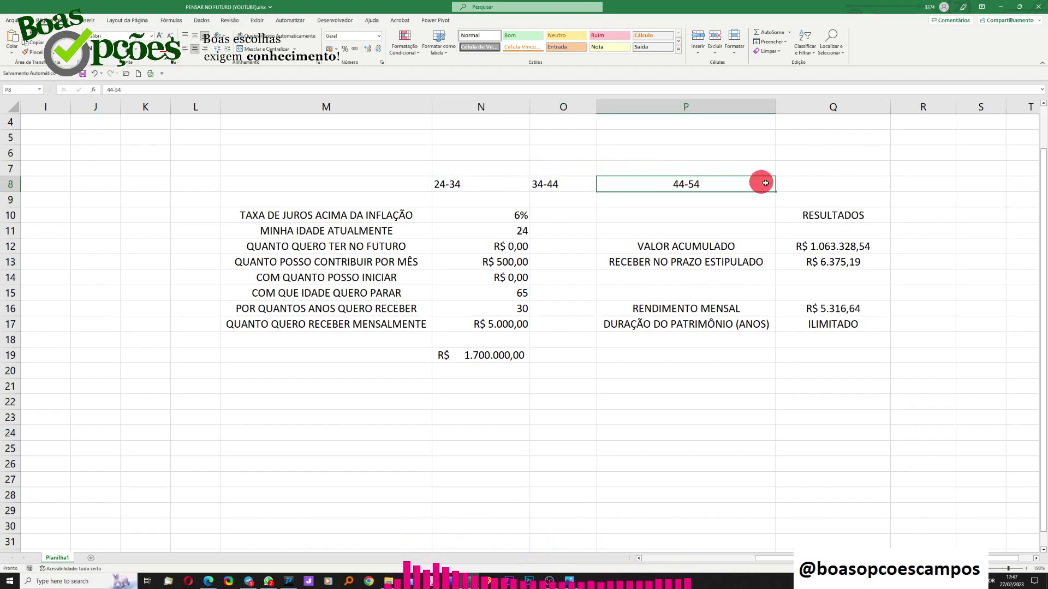
click(800, 183)
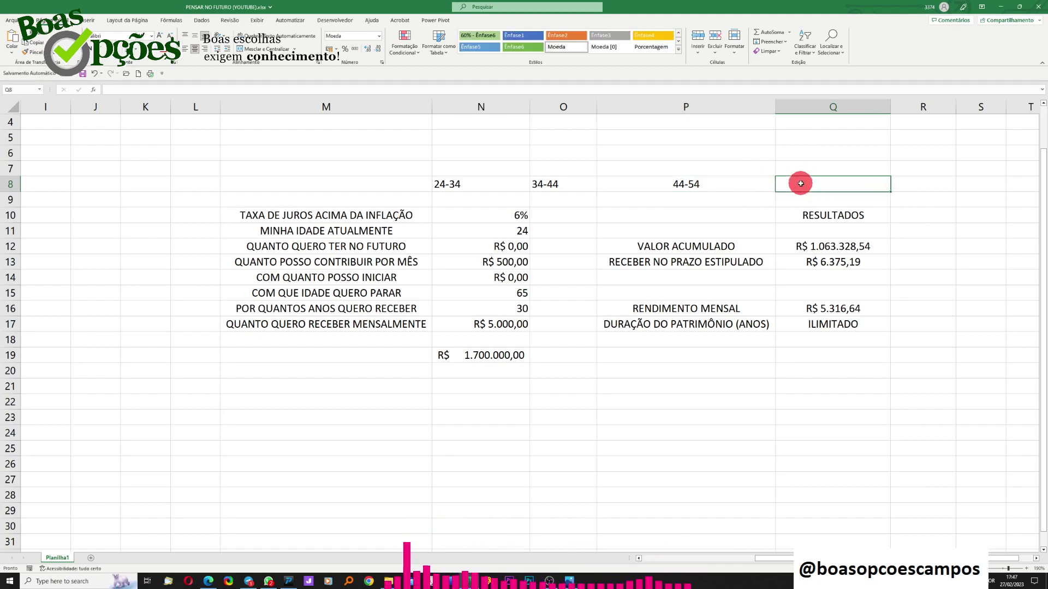
text(64-200)
key(BackSpace)
key(BackSpace)
key(BackSpace)
key(BackSpace)
key(BackSpace)
key(BackSpace)
text(54-64)
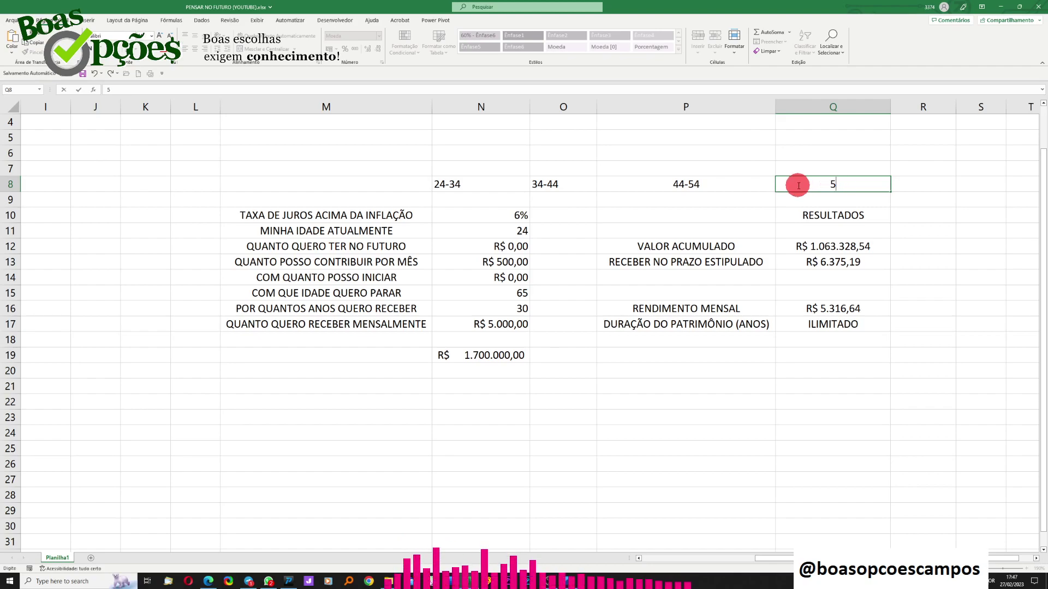
key(Return)
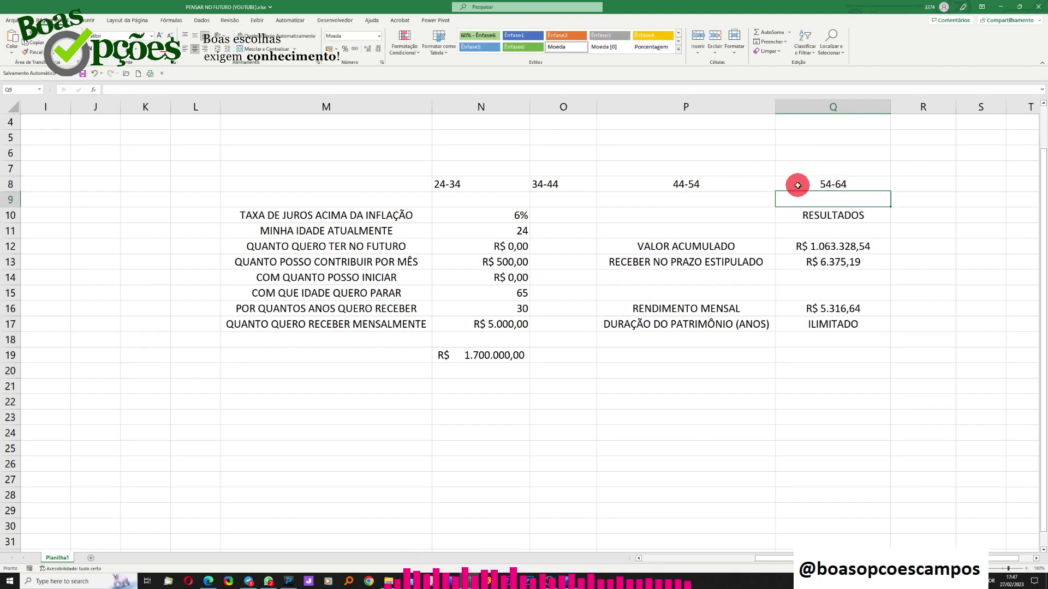
- Go through the four age ranges in N8 to Q8 and the empty cells above the first two
click(481, 183)
click(562, 184)
click(660, 185)
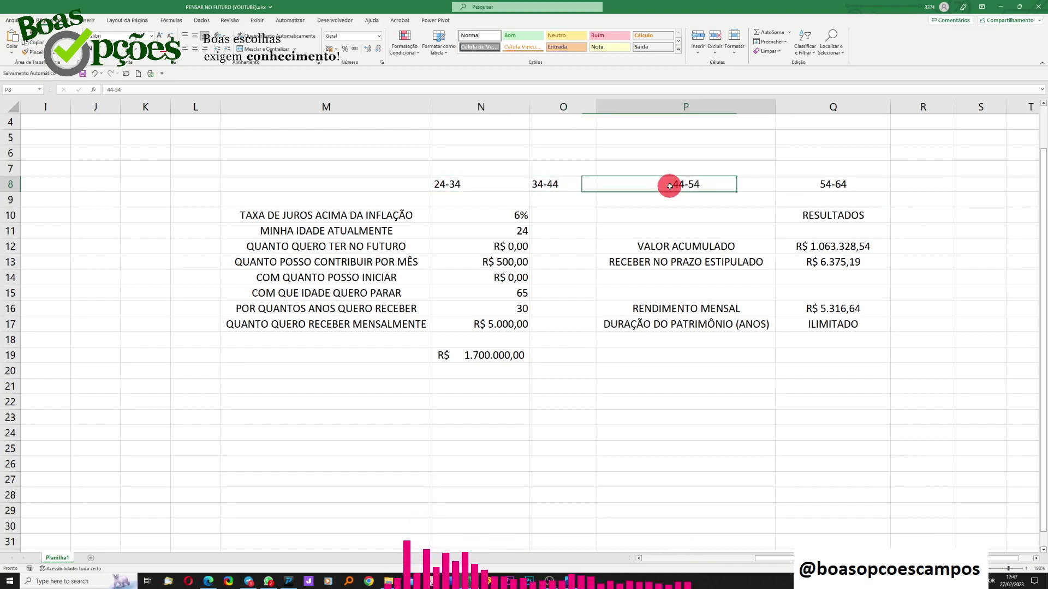
click(827, 185)
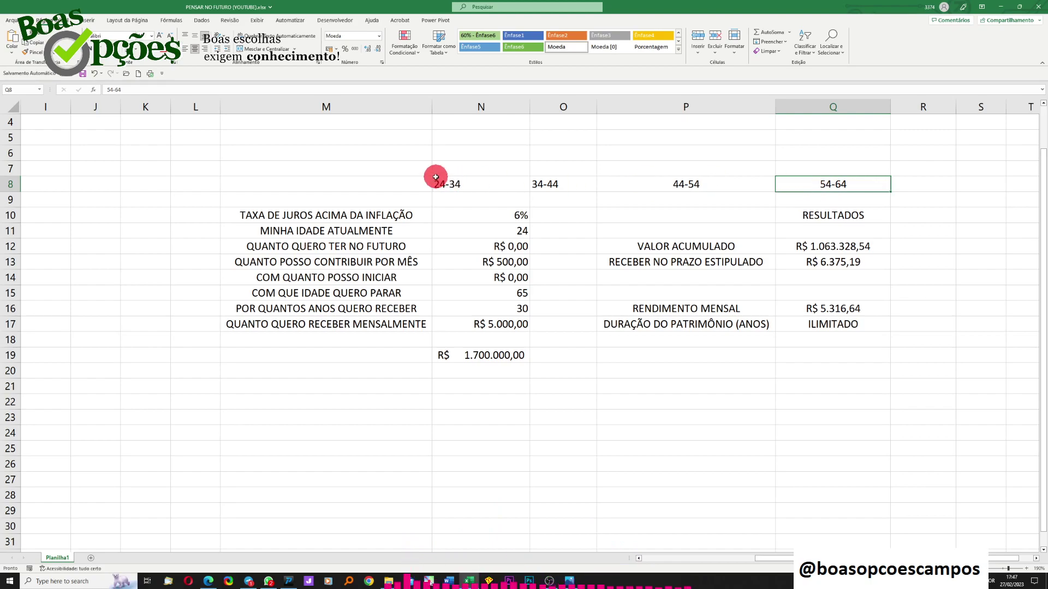
click(462, 168)
click(565, 168)
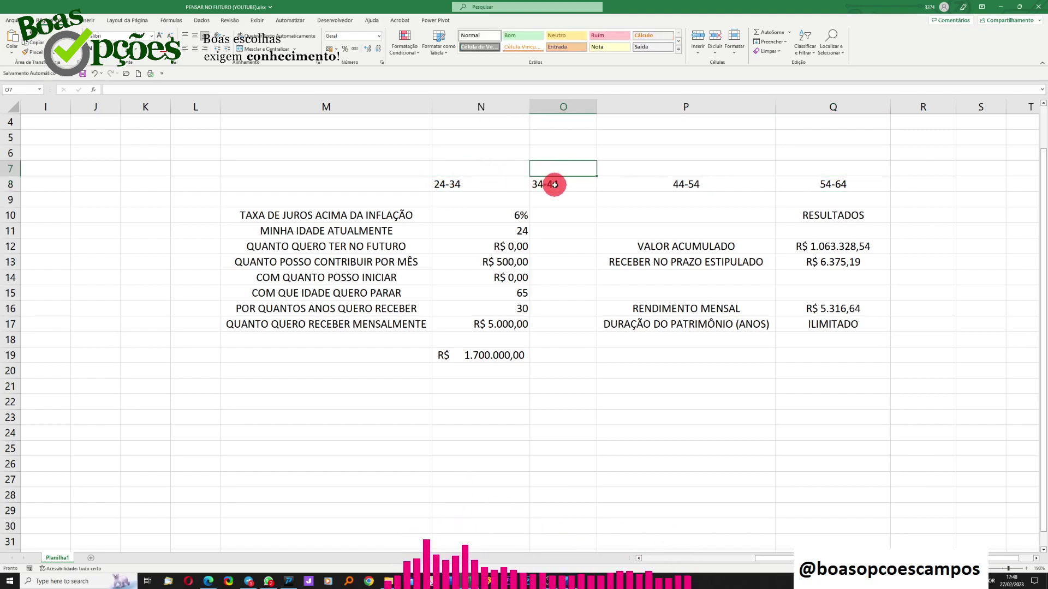
click(511, 164)
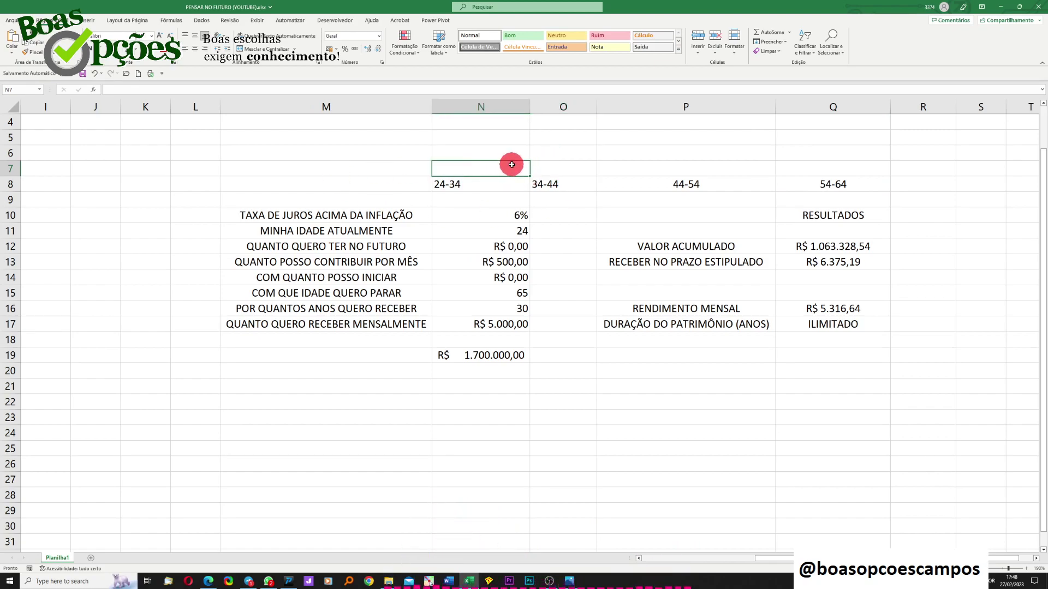
click(693, 184)
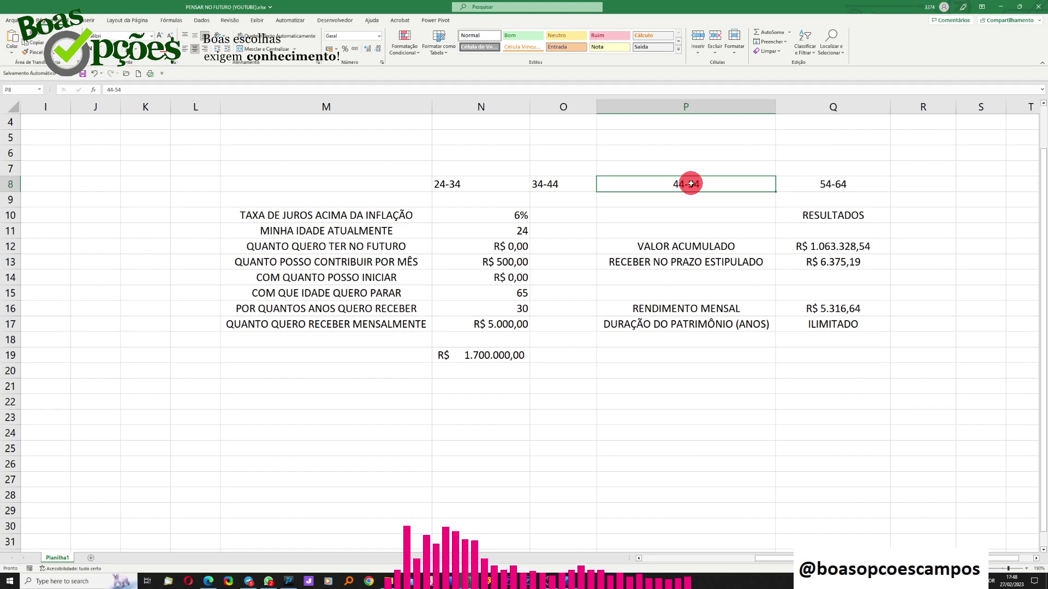
click(830, 182)
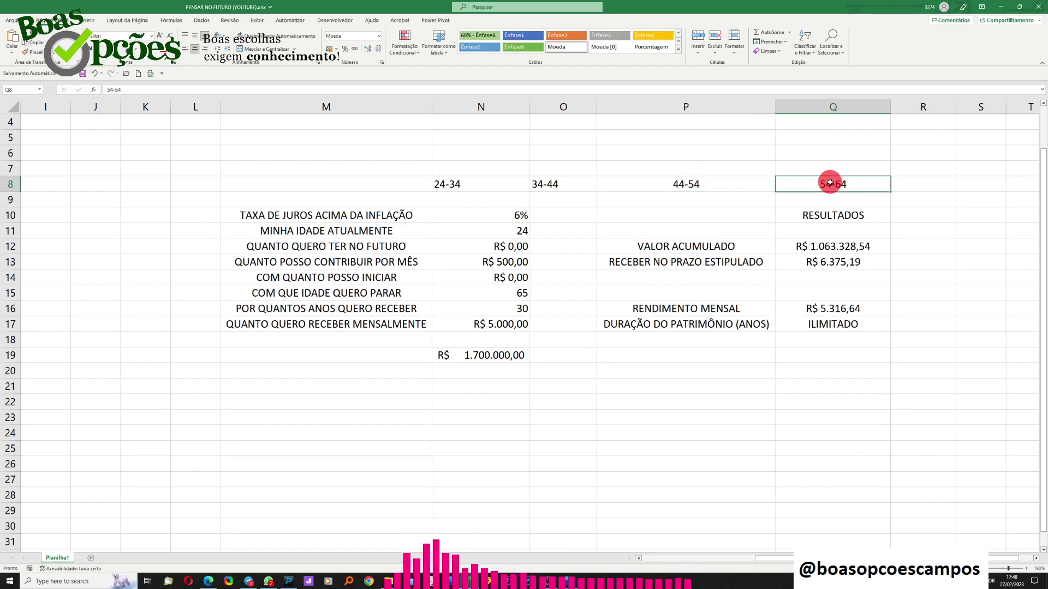
- Open the Calculator and multiply 500 by 10 for the first age range's contributions
key(XF86Calculator)
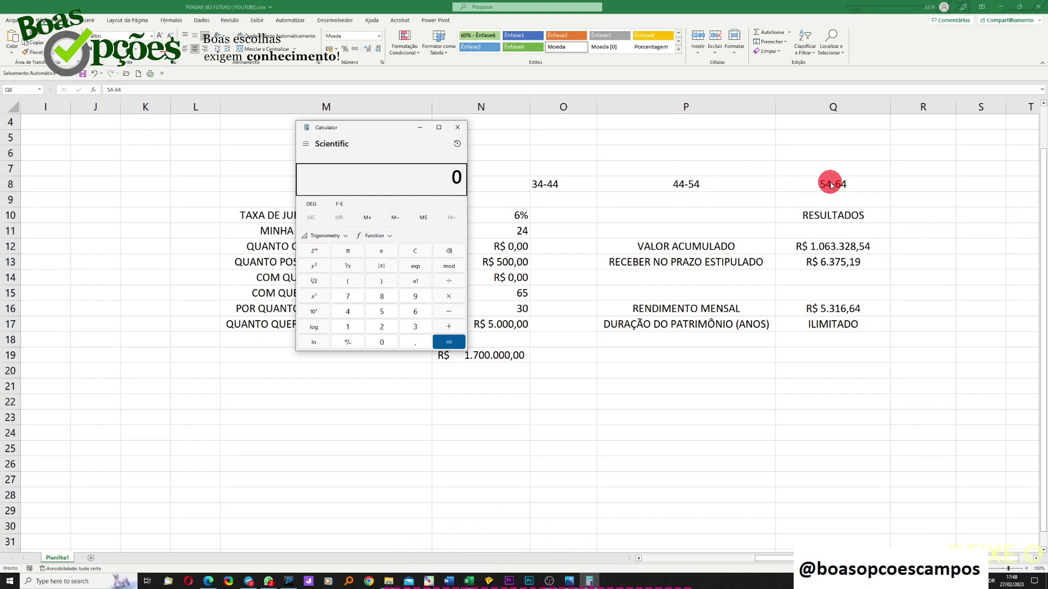
text(500*10)
key(Return)
- Add the bracketed products 1000 × 10 and 2000 × 10 to the contribution calculation
text(+()
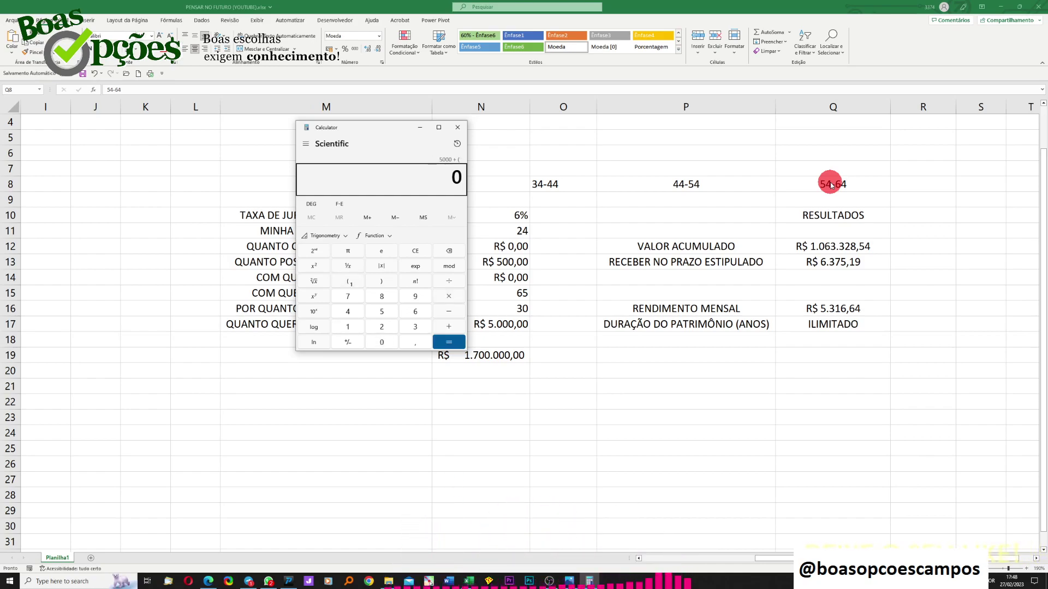
text(1000)
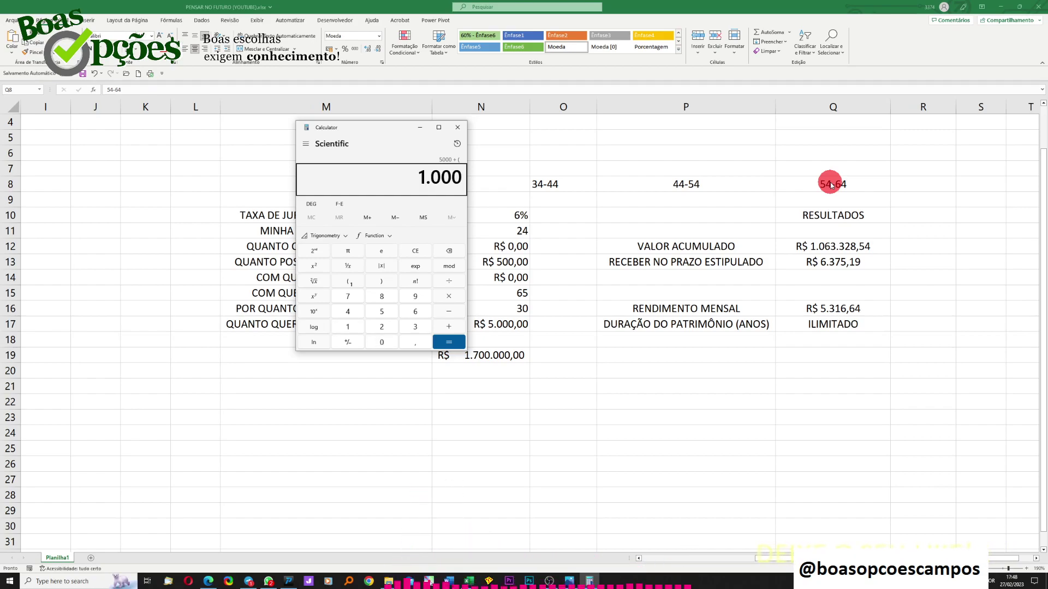
text(*10)
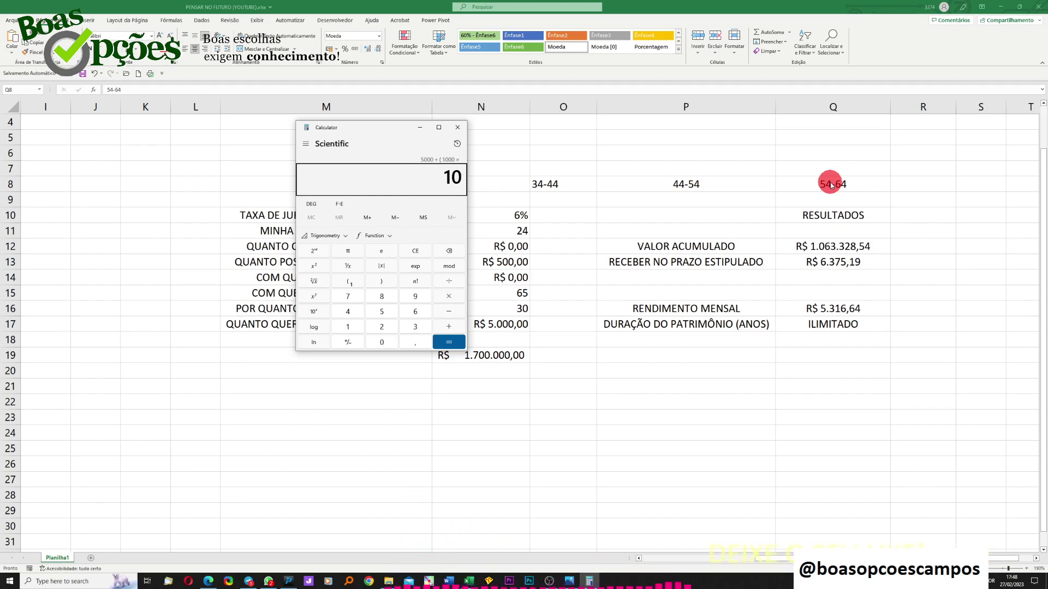
text())
key(plus)
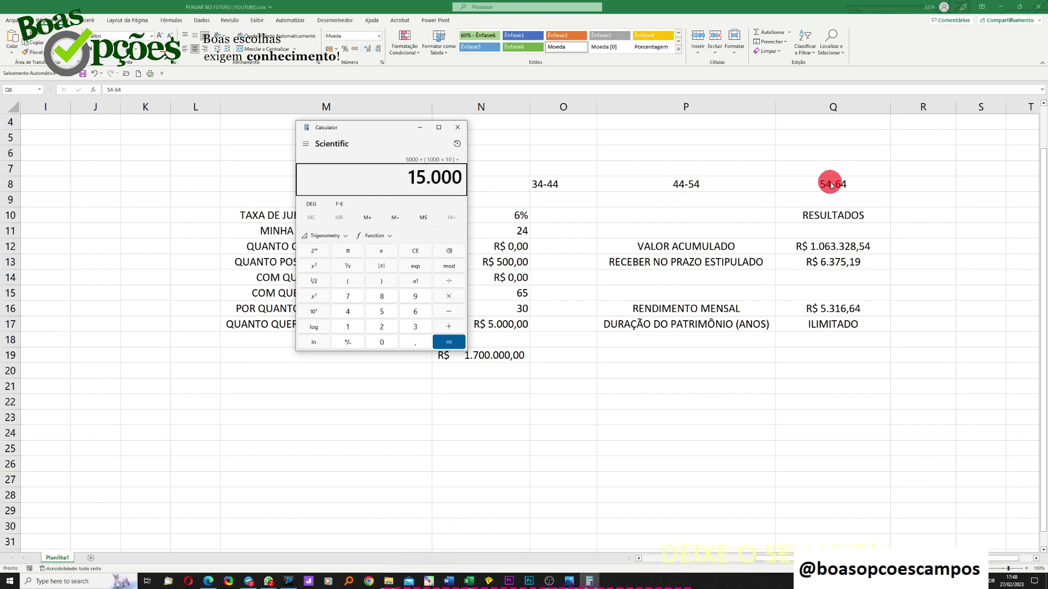
text(()
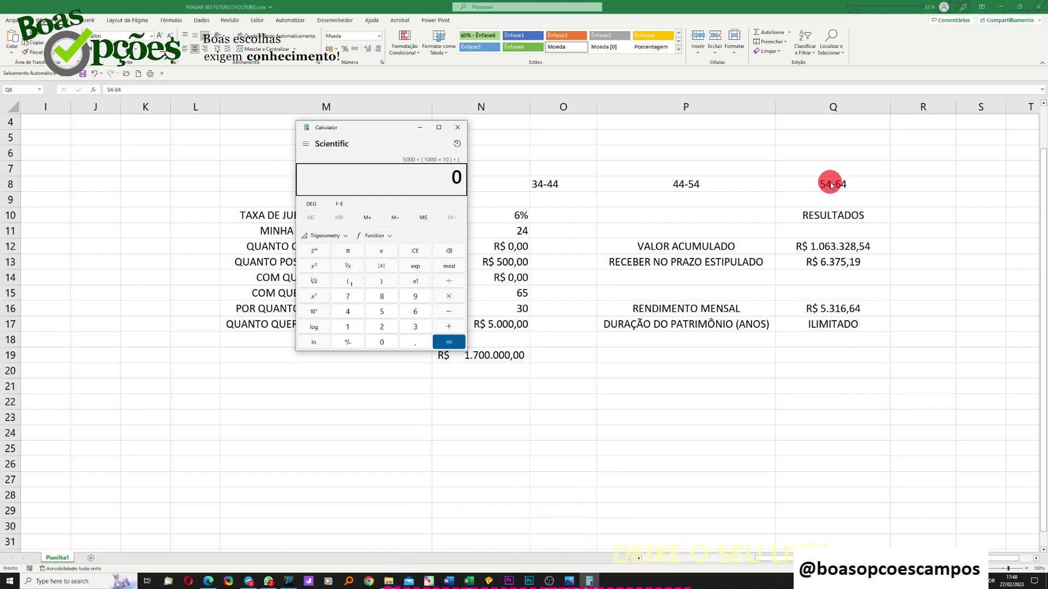
text(2000)
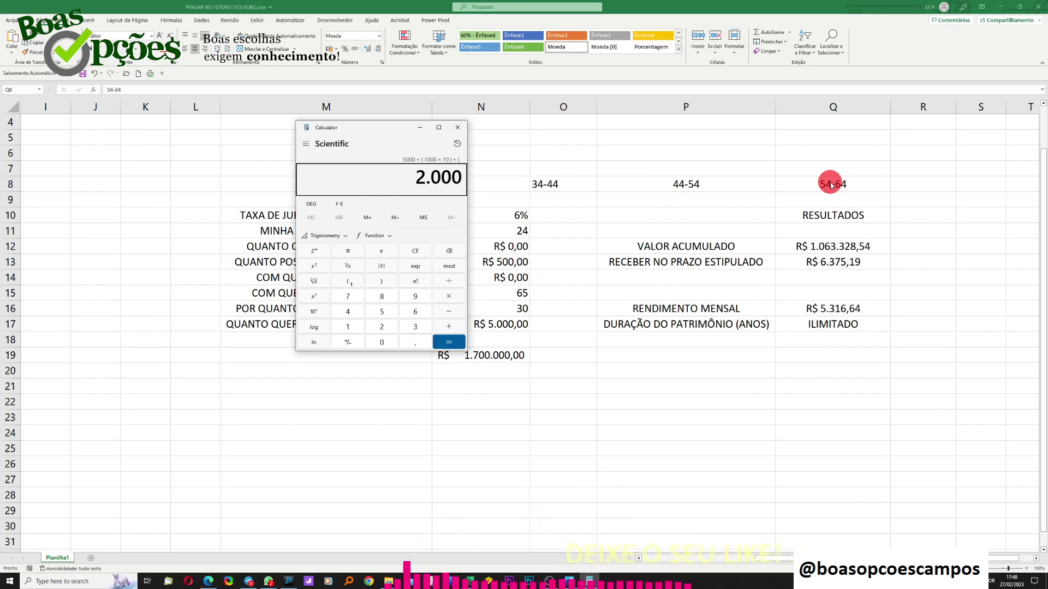
text(*10))
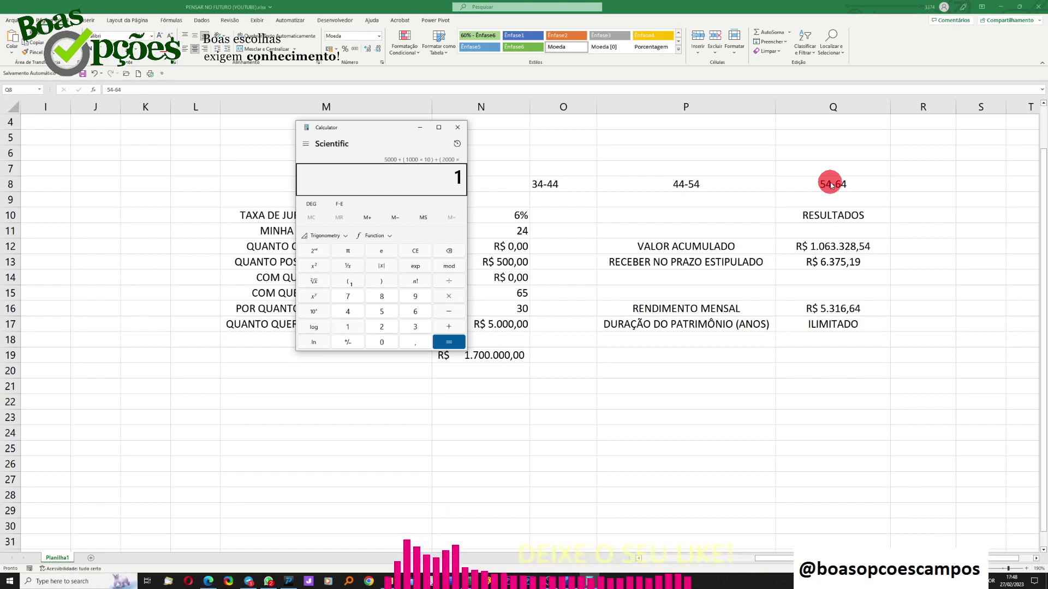
- Try to add the bracketed term 2500 × 10 × (25000), evaluate the sum and start another multiplication
text(+)
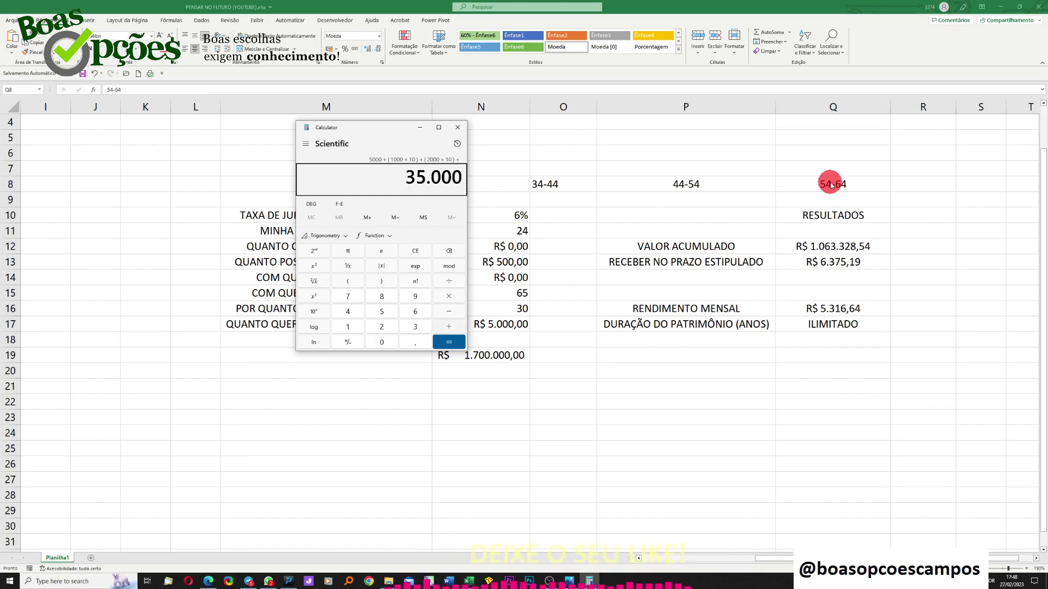
text(()
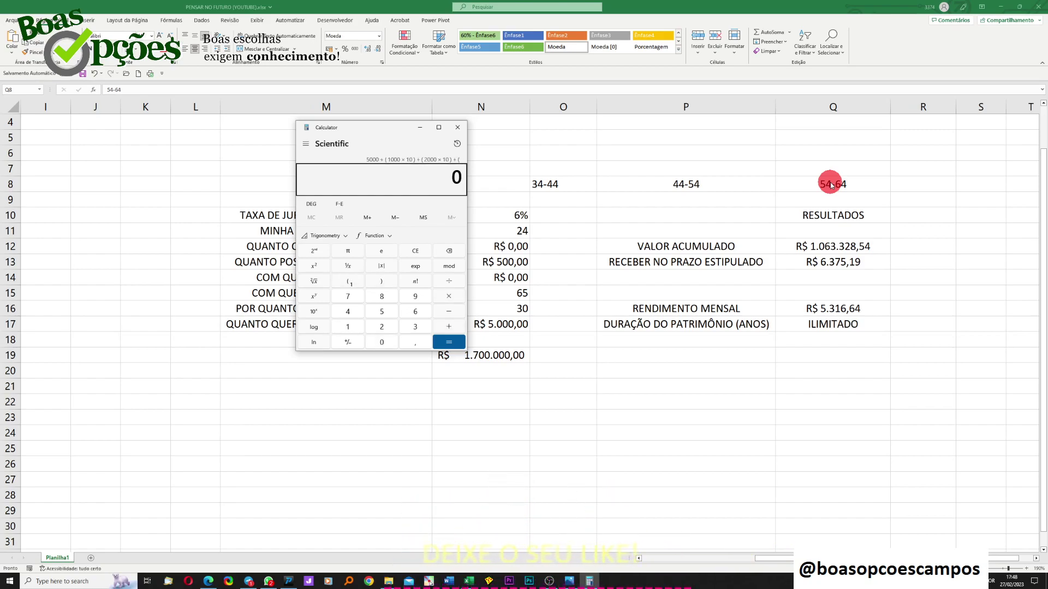
text(2500*10)
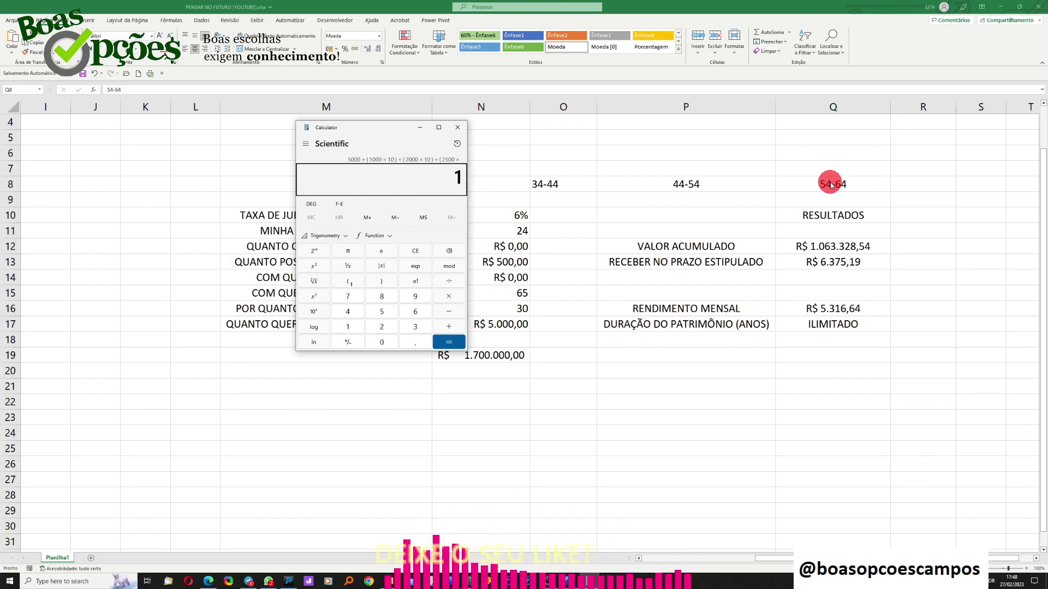
text(*()
text(25000))
text())
key(Return)
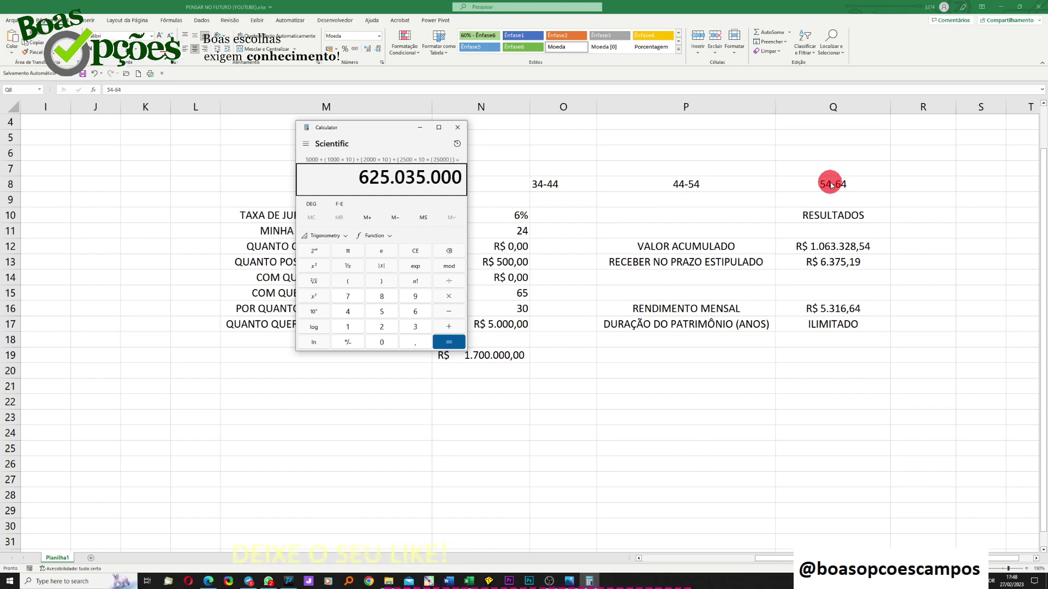
text(*)
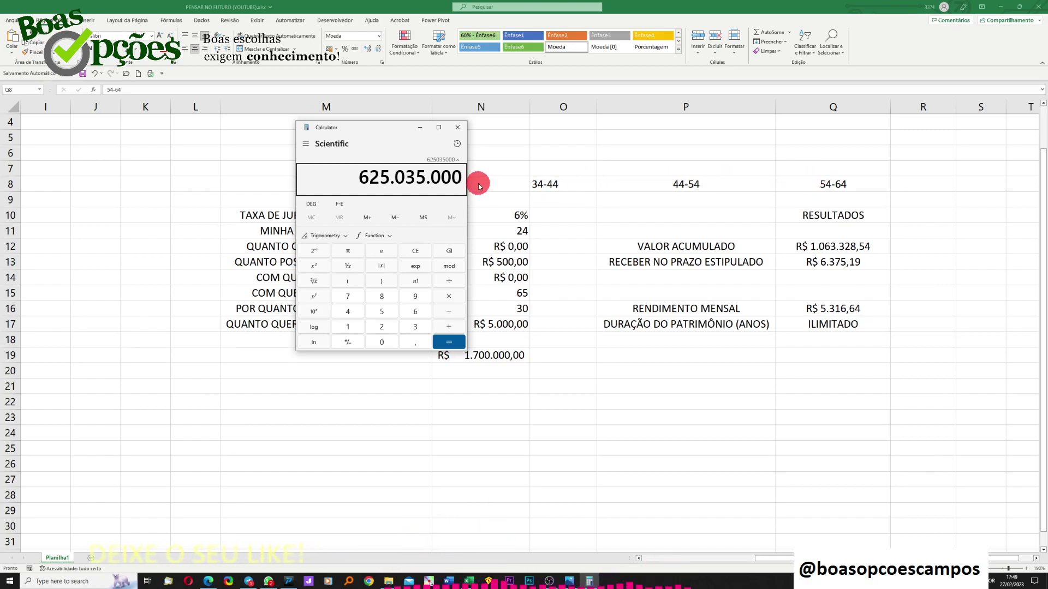
- Move the Calculator away from the age ranges and compute 40 × 12 from a cleared entry
drag(401, 139, 297, 242)
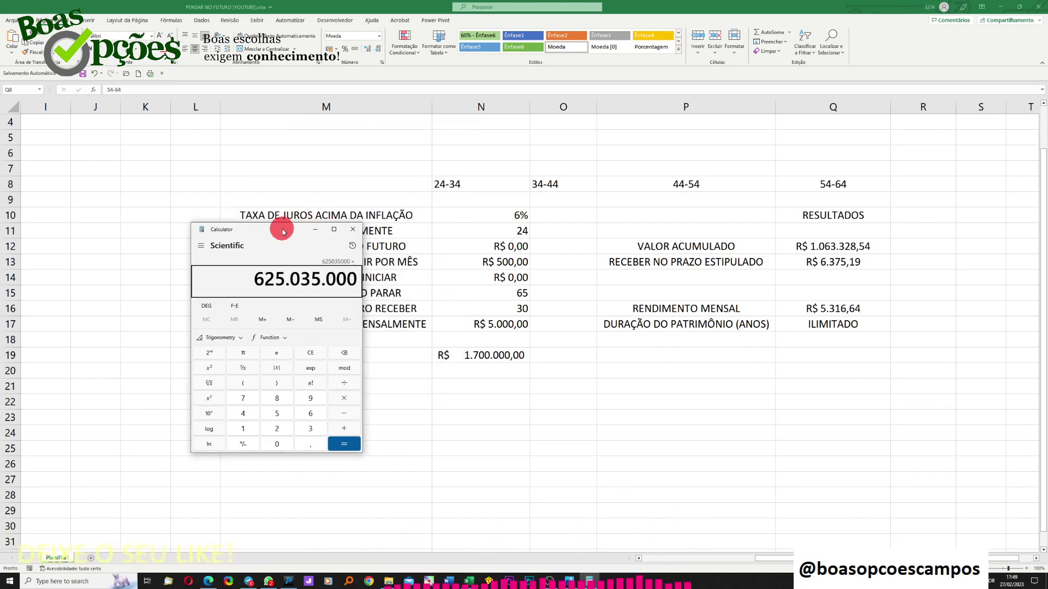
click(313, 355)
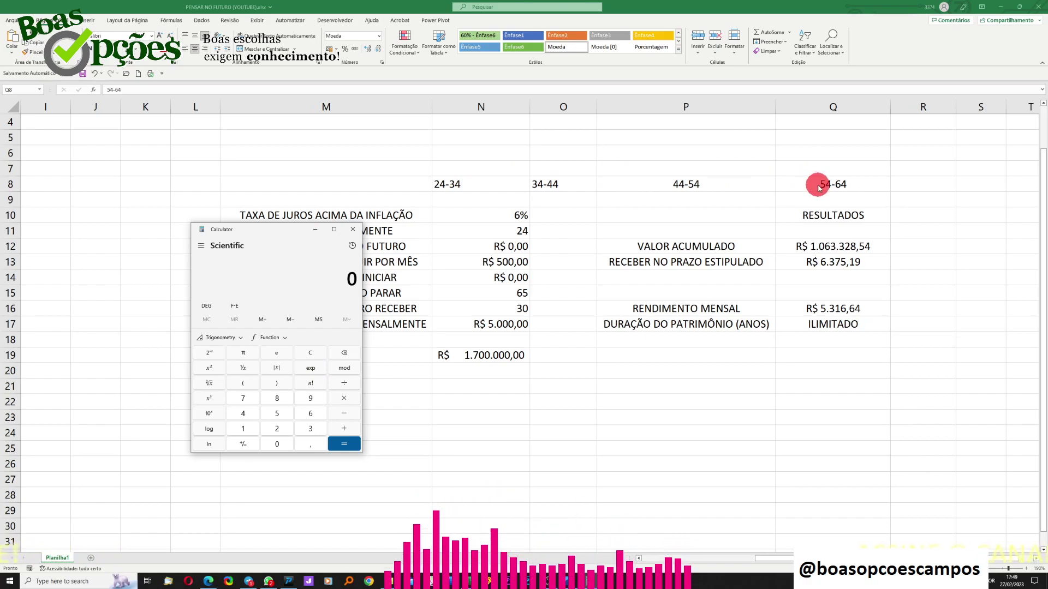
text(40 ×)
text(12)
key(Return)
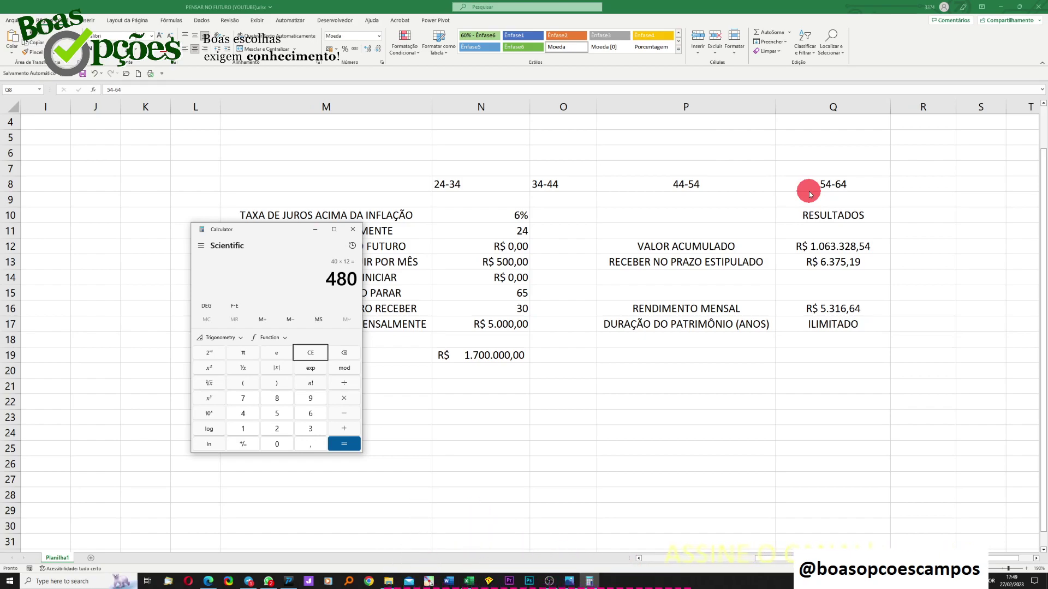
- Calculate 500 × 120 plus the bracketed product 1000 × 120 for the first two age ranges
text(500 × )
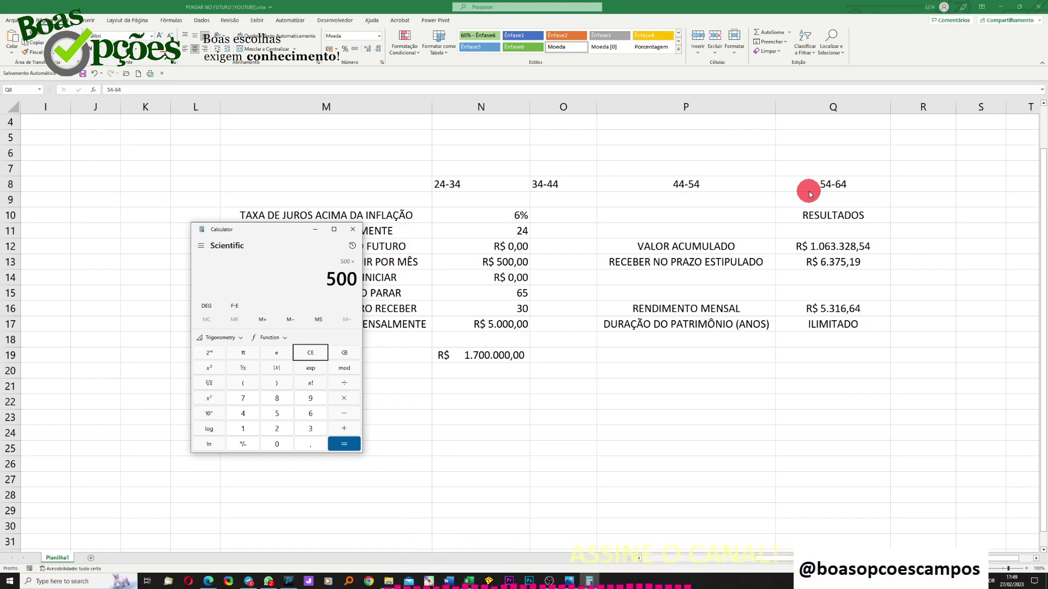
text(120)
key(plus)
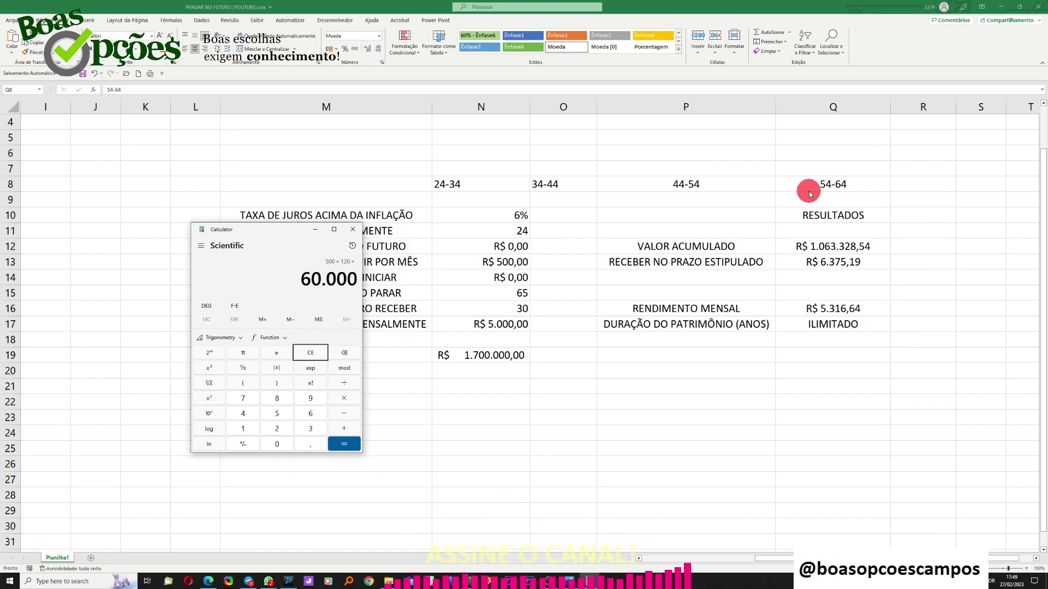
text(()
text(100)
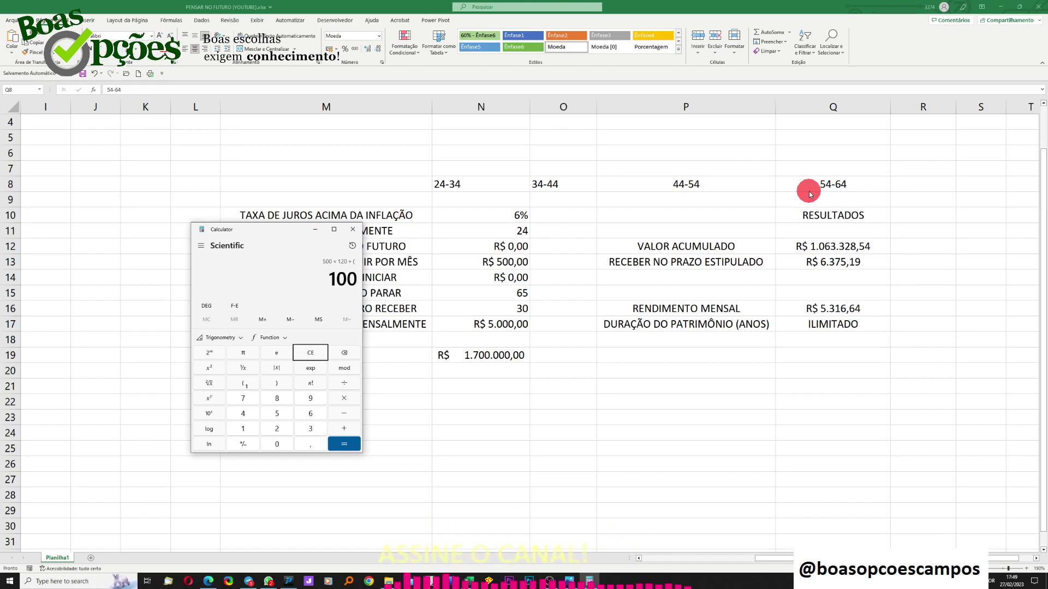
text(0*120)
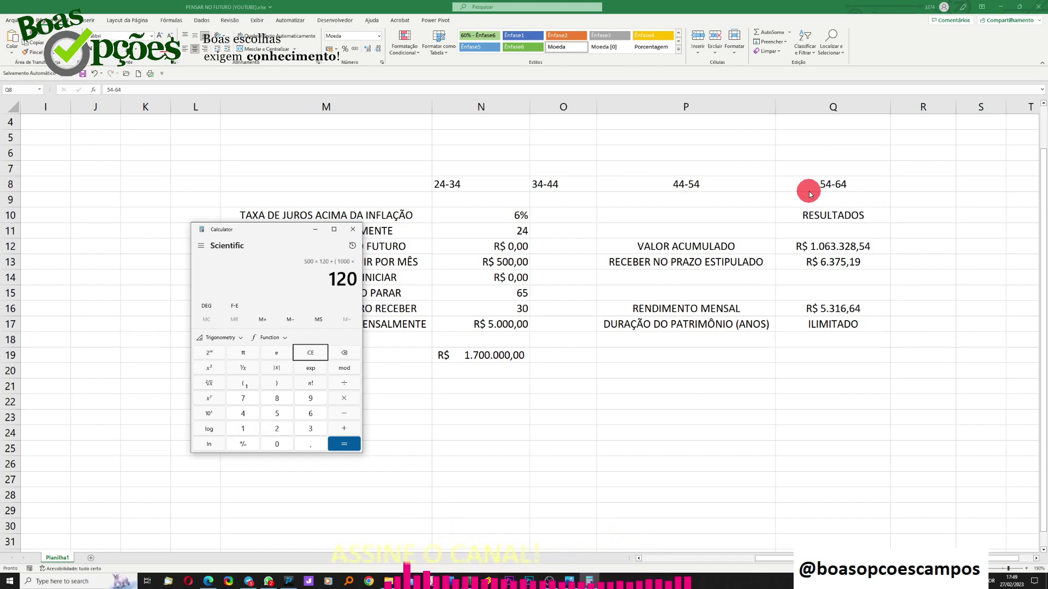
text())
key(Return)
- Add the bracketed products 1500 × 120 and 2000 × 120 to the running total and evaluate it
text(+()
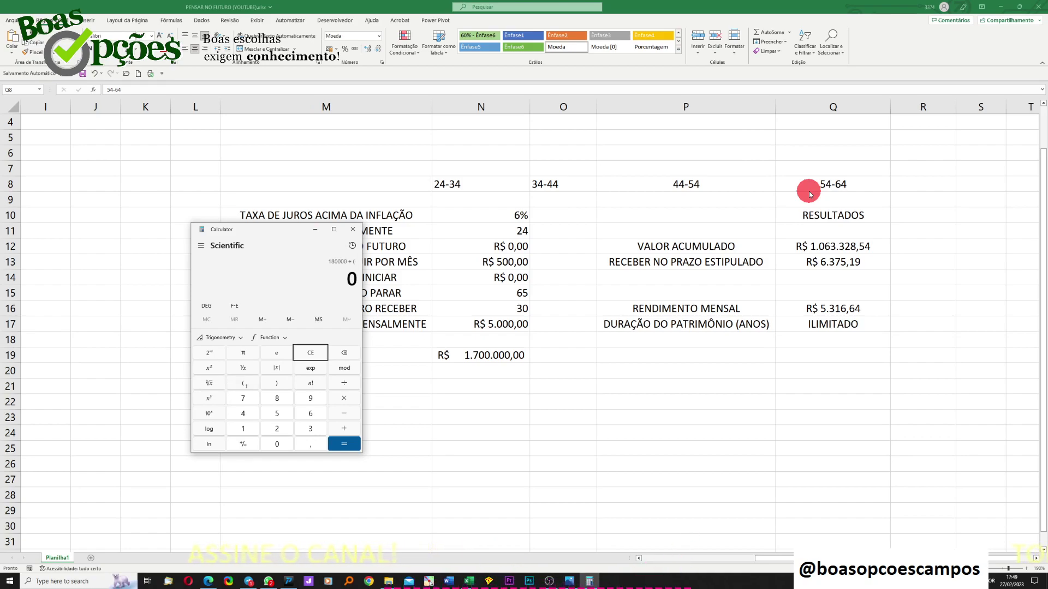
text(1500)
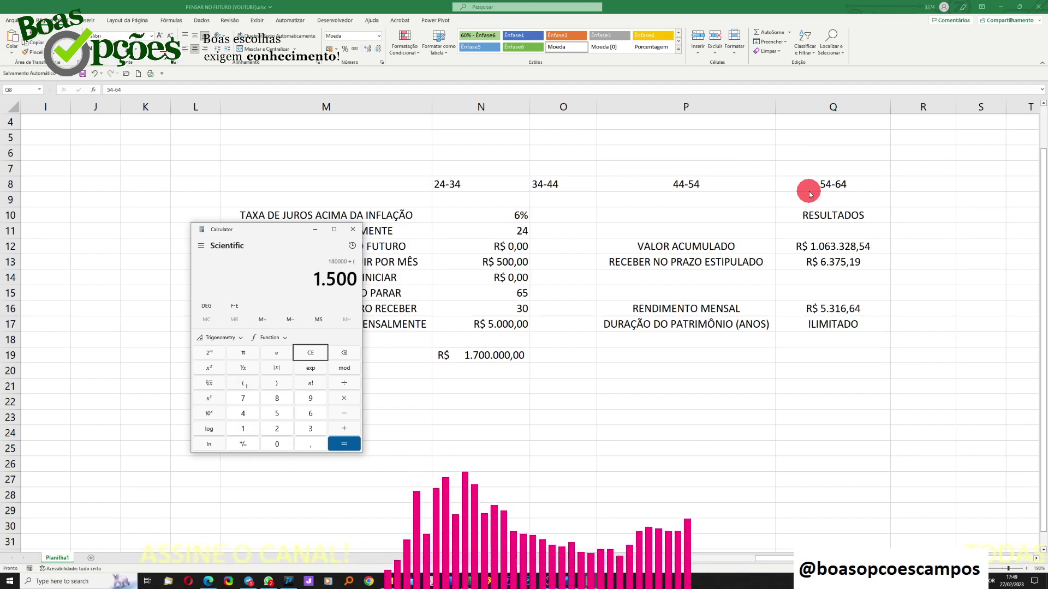
text(*120)
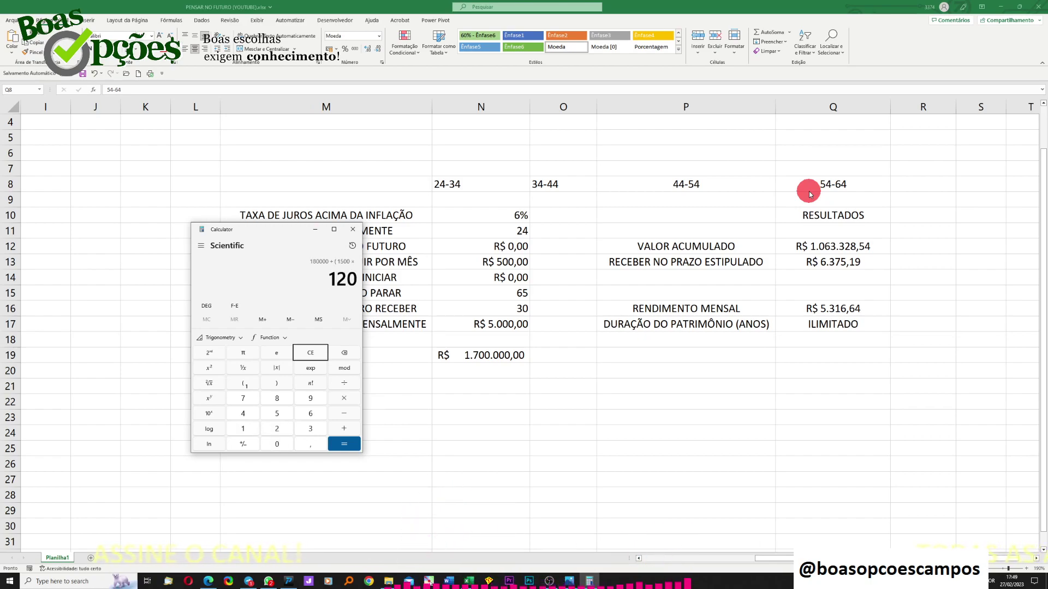
text())
text(+)
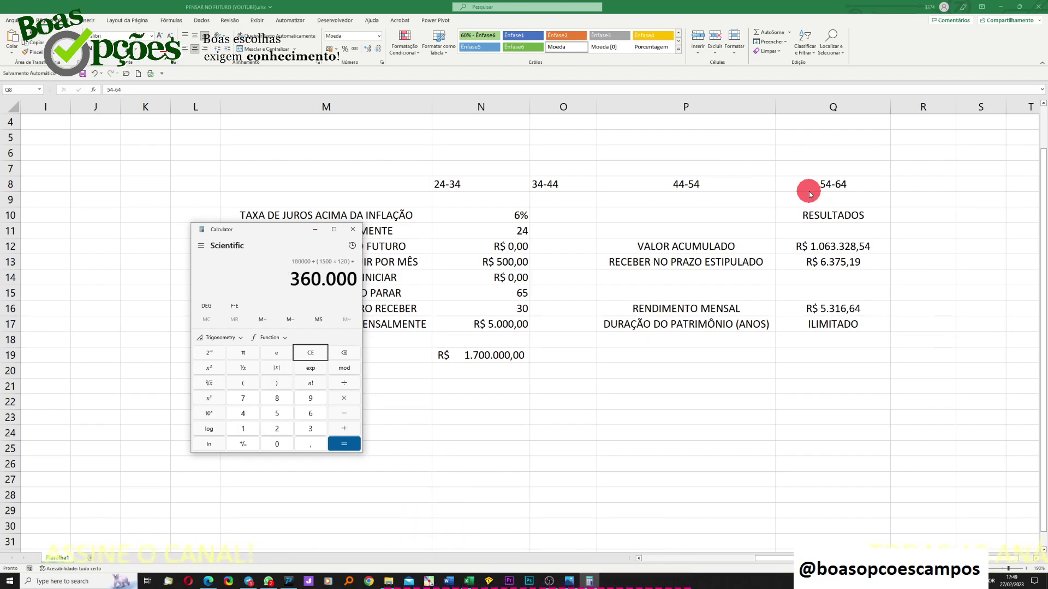
text((200)
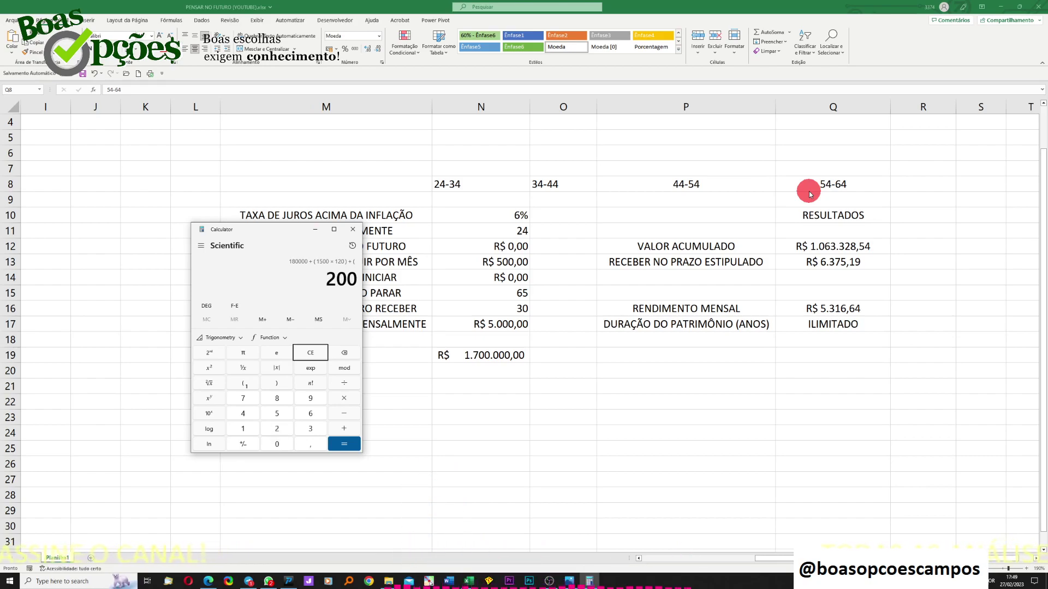
text(0*12)
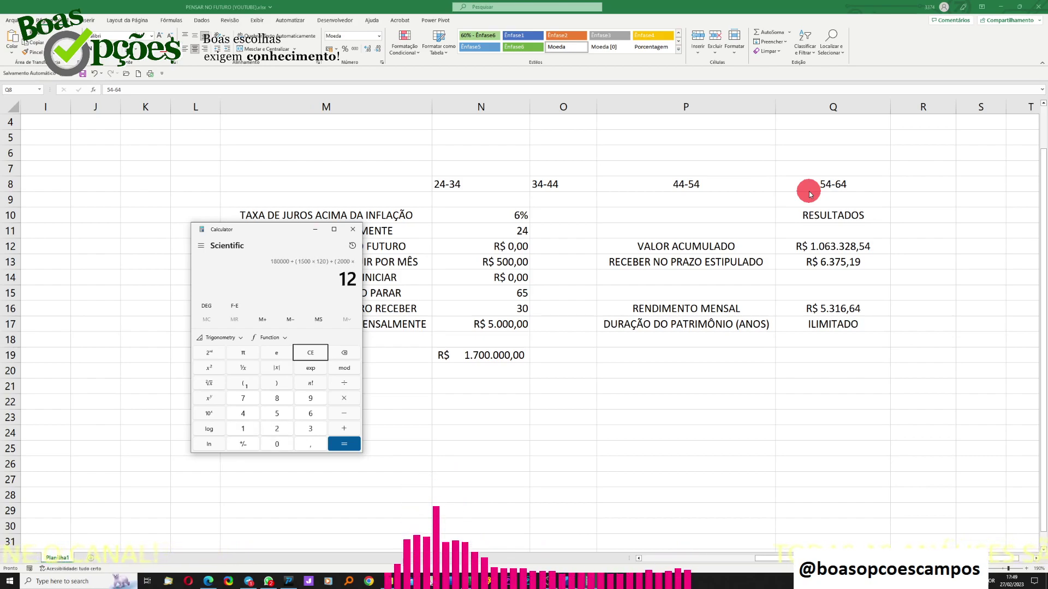
text(0))
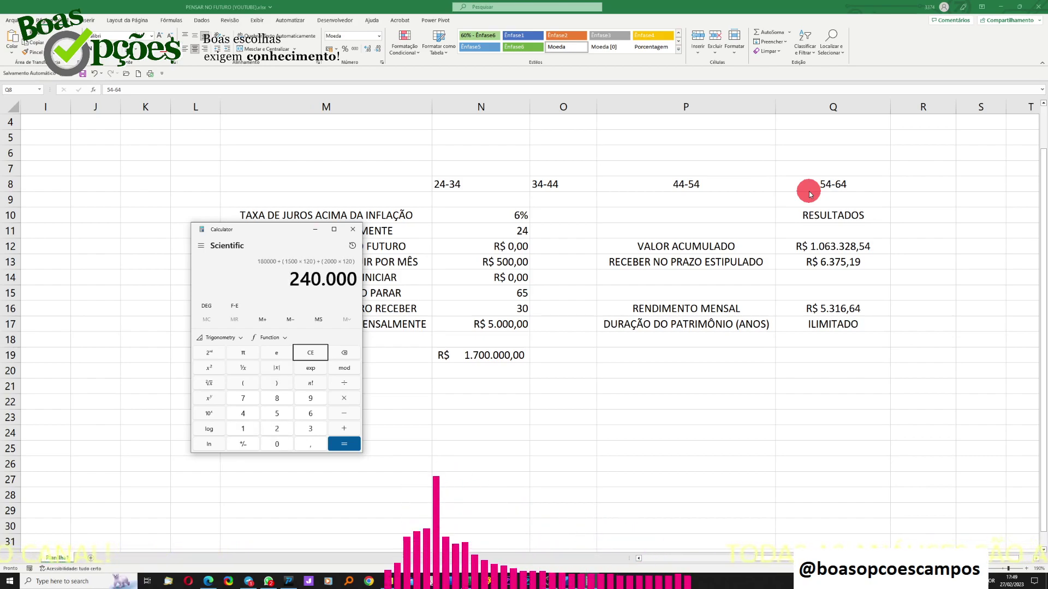
key(Return)
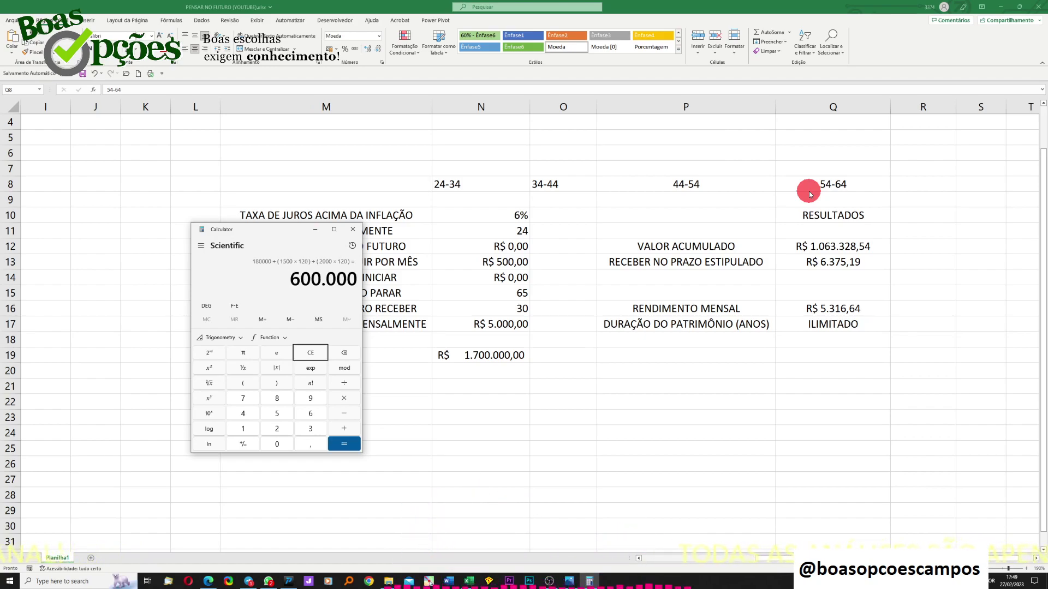
- Divide the contribution total by 480 to get the monthly average and close the Calculator
text(/480)
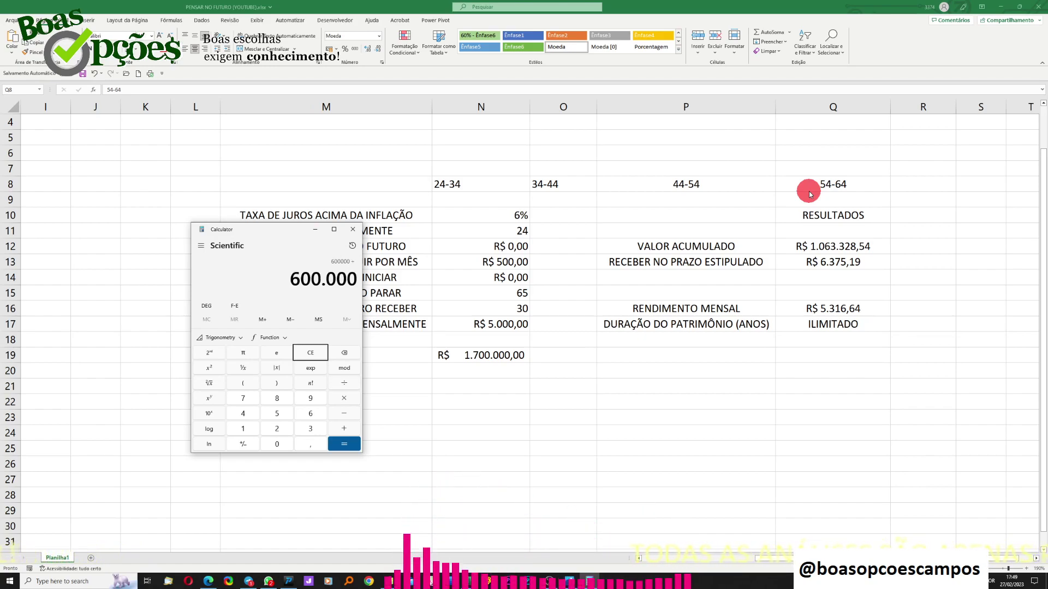
key(Return)
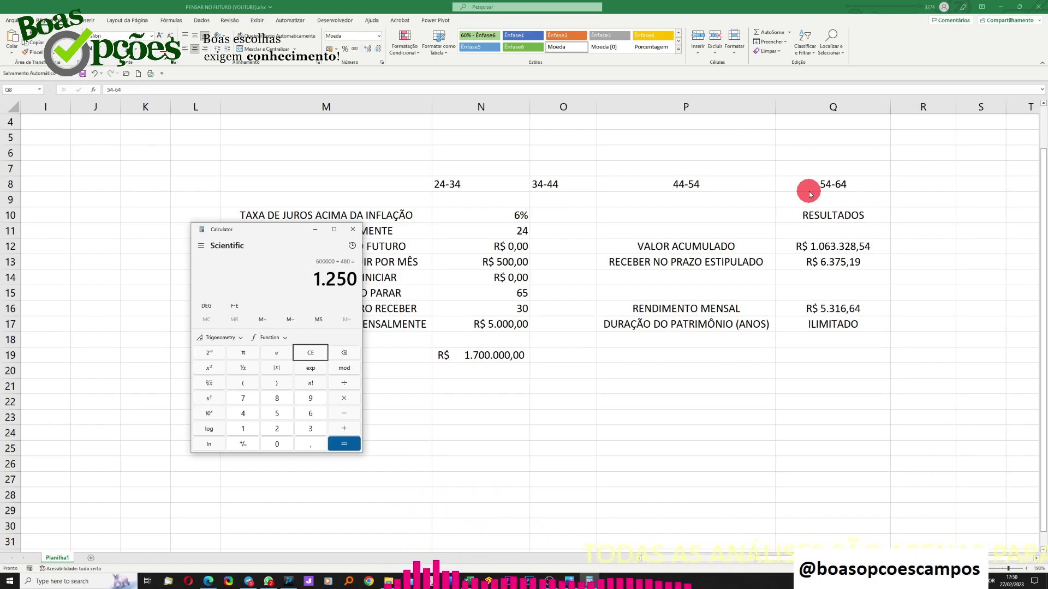
click(354, 234)
- Set the monthly contribution in N13 to 1250 and check the accumulated value and monthly yield
click(494, 264)
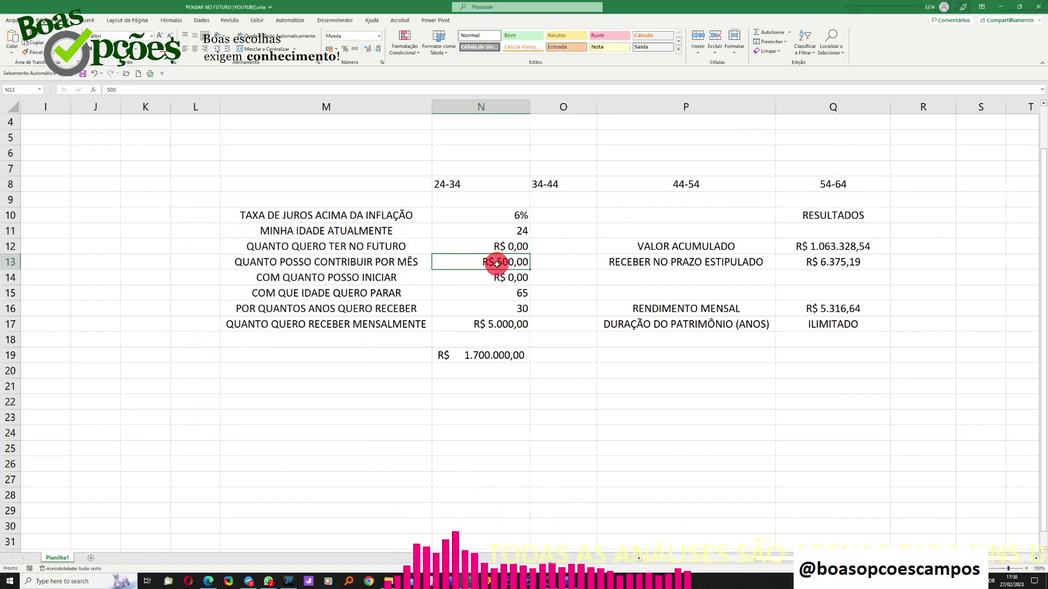
text(1250)
key(Return)
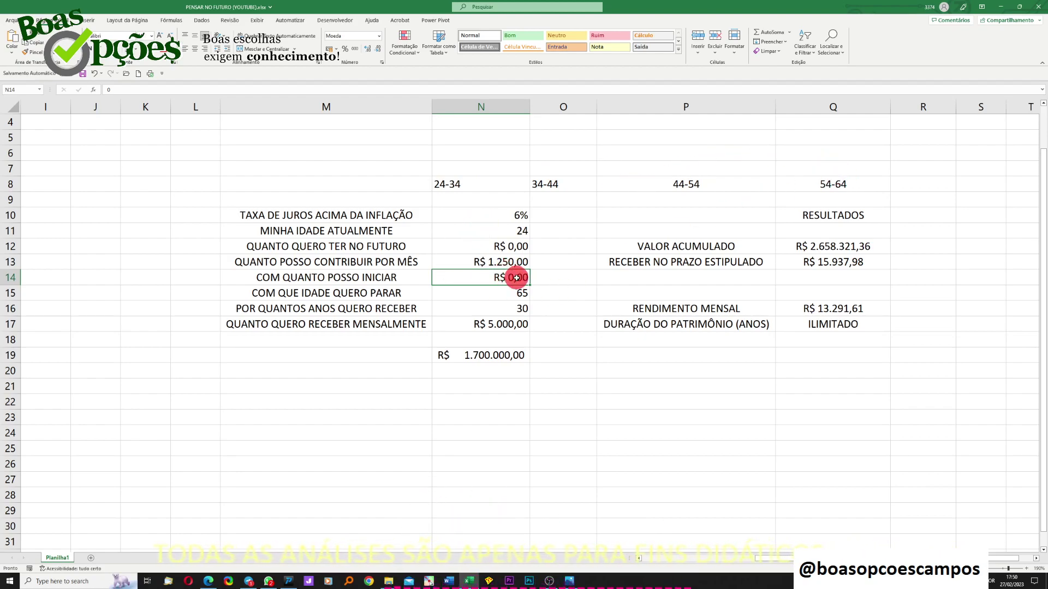
click(821, 247)
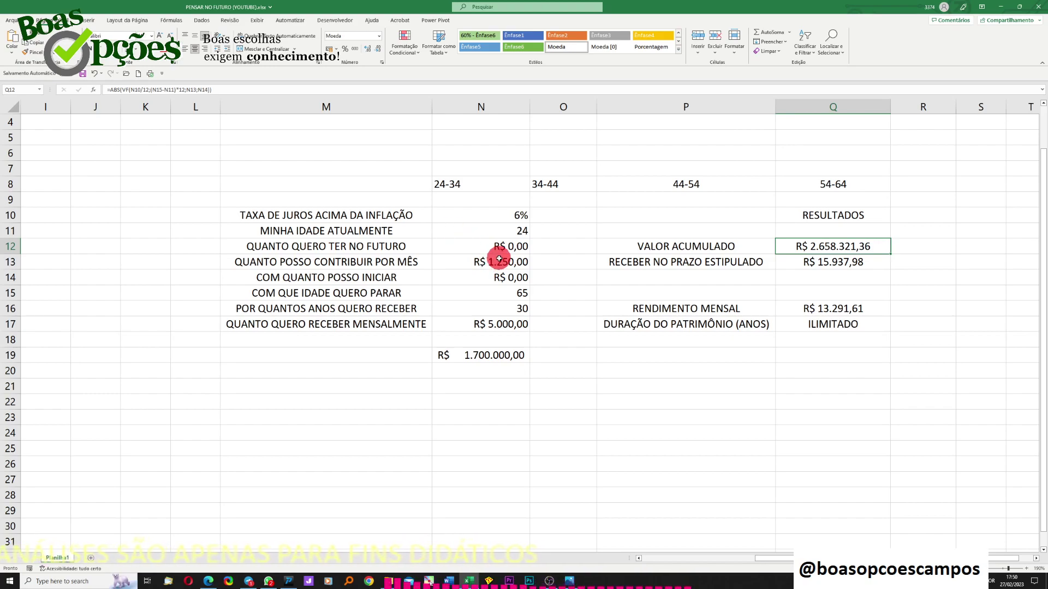
click(833, 309)
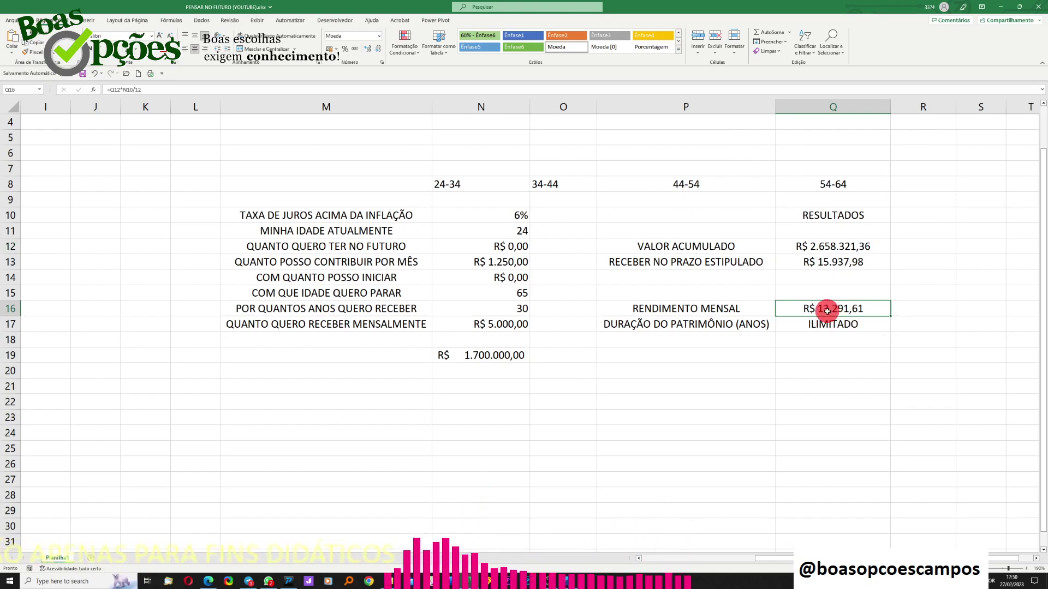
- Set the desired monthly income in N17 to 10000
click(490, 325)
text(10000)
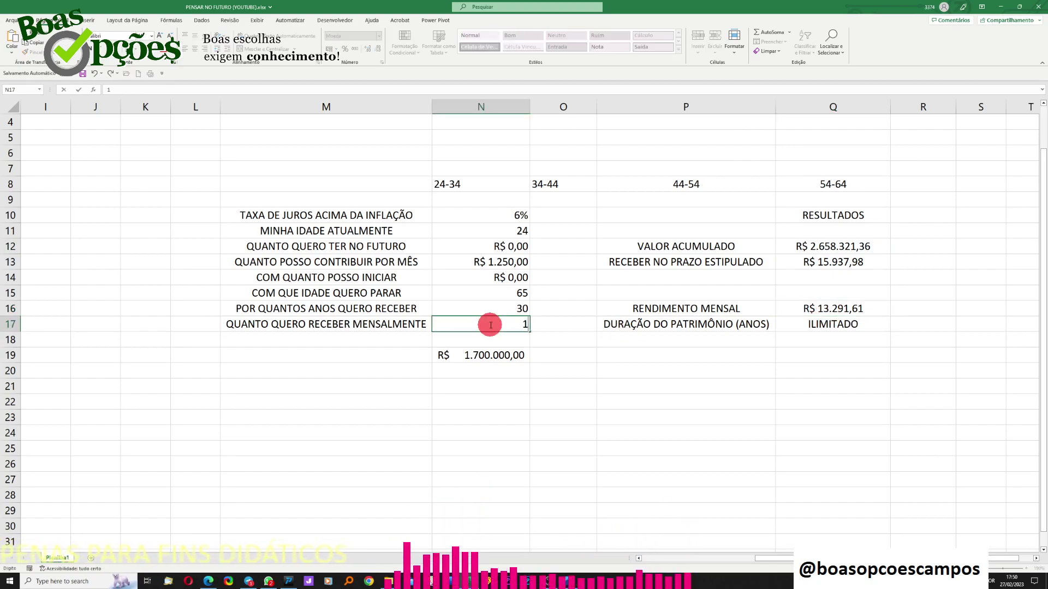
click(498, 342)
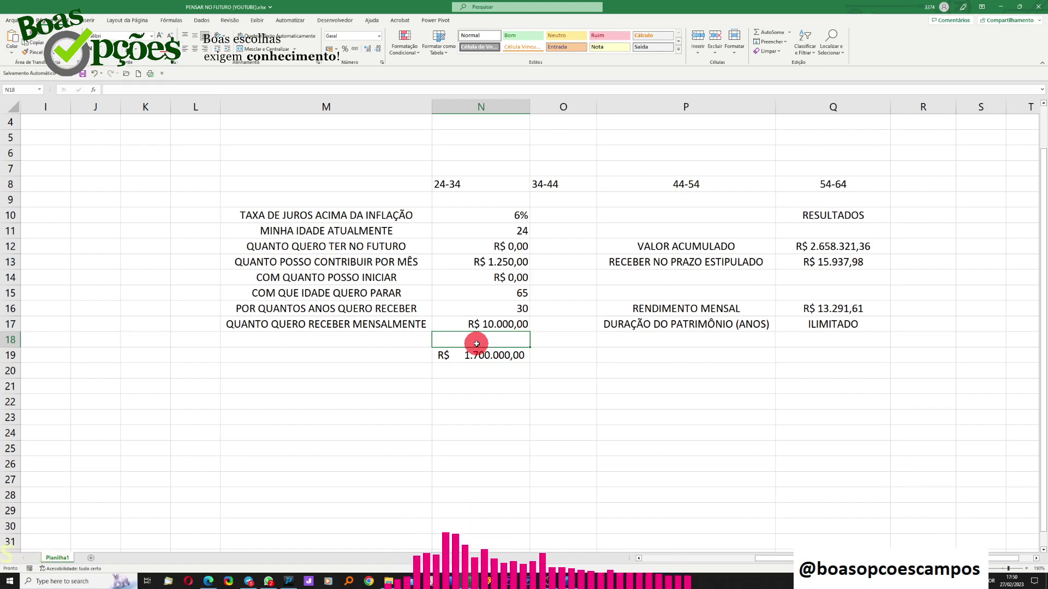
- Review the age ranges in row 8 together with the current age, starting amount and monthly contribution
click(509, 278)
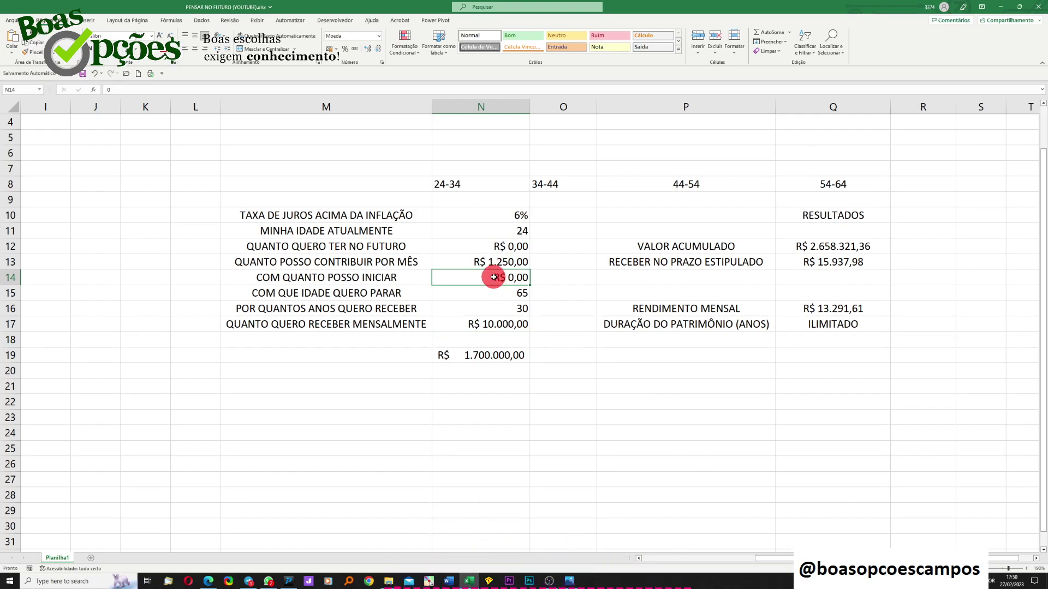
click(464, 187)
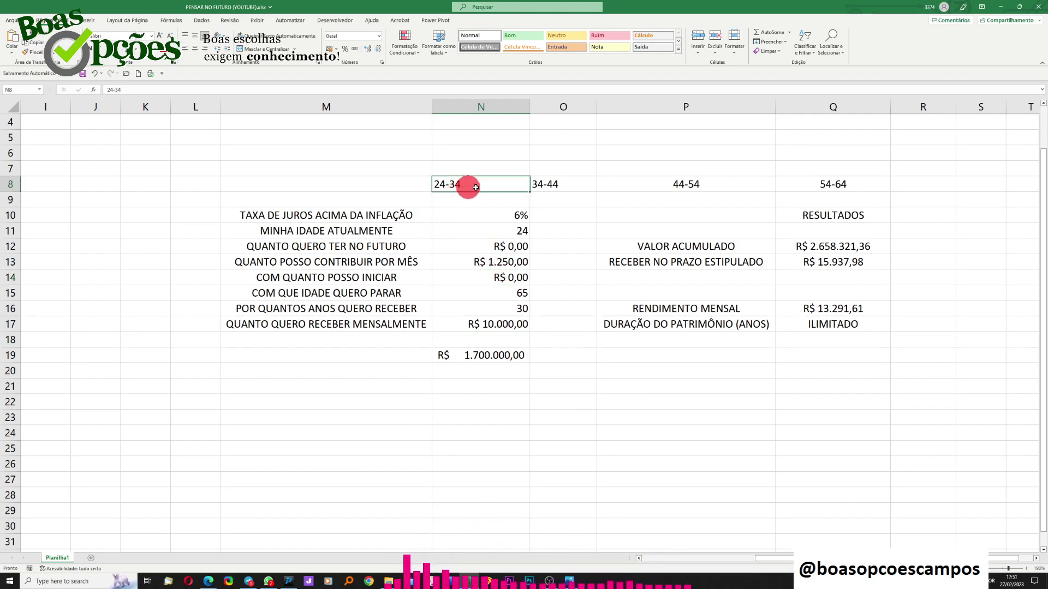
click(567, 191)
click(668, 188)
click(822, 187)
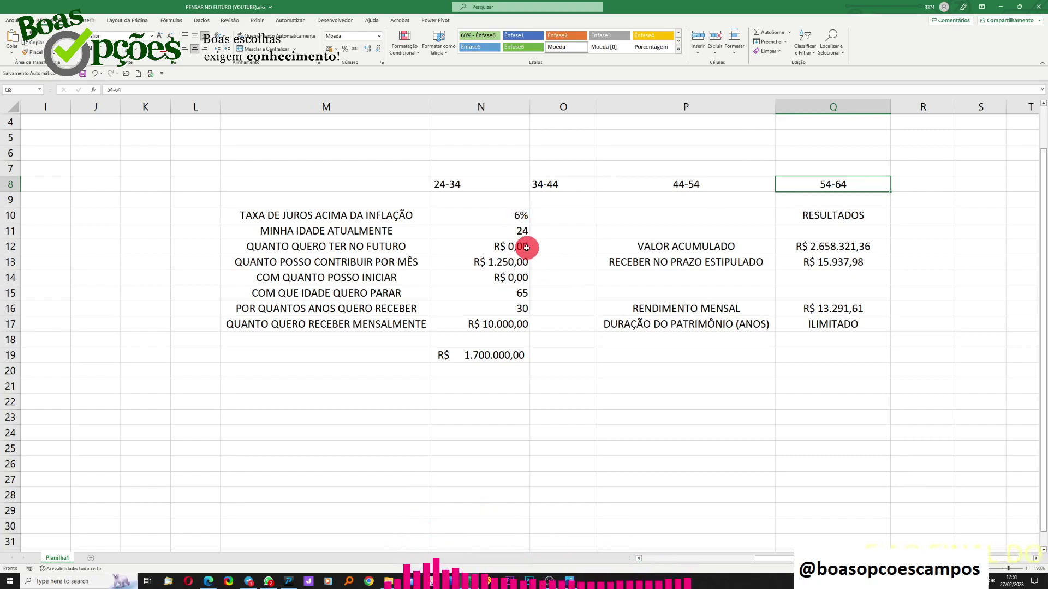
click(518, 232)
click(509, 276)
click(510, 264)
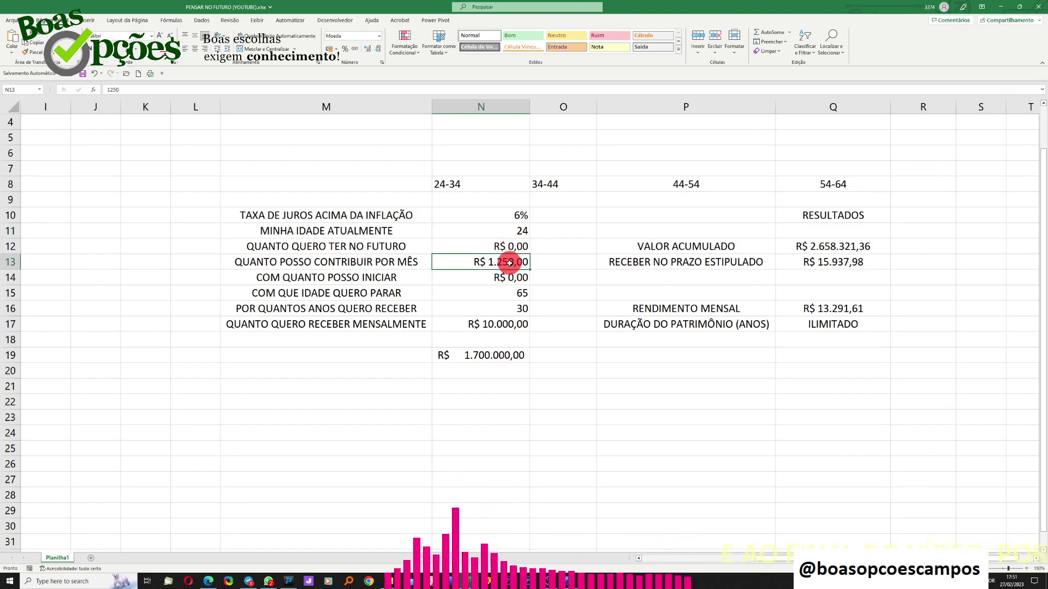
click(516, 183)
click(562, 184)
click(655, 184)
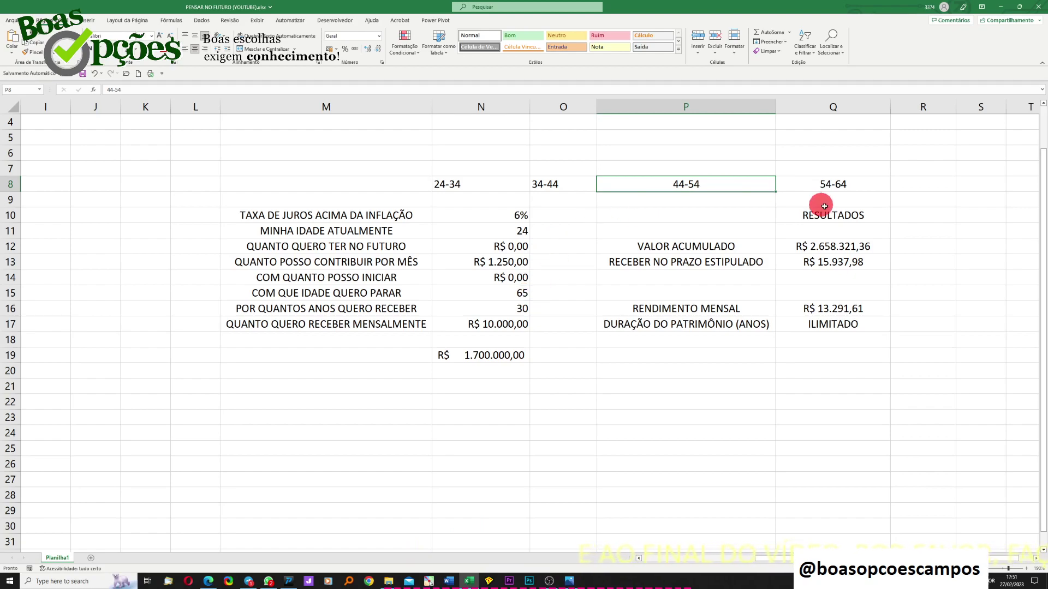
- Examine the accumulated value and monthly yield results against the desired monthly income
click(830, 250)
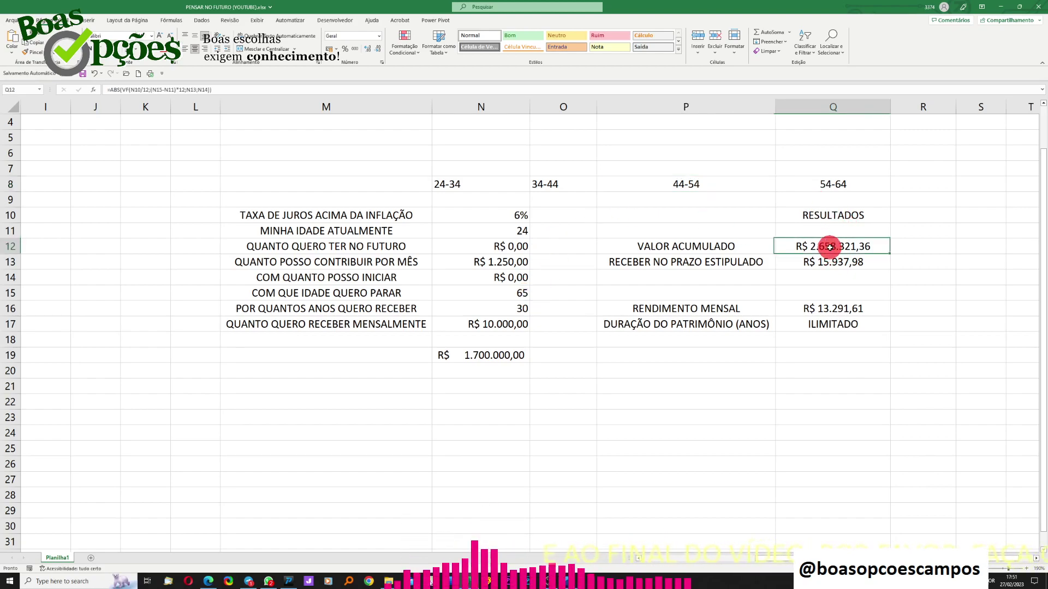
click(836, 309)
click(820, 244)
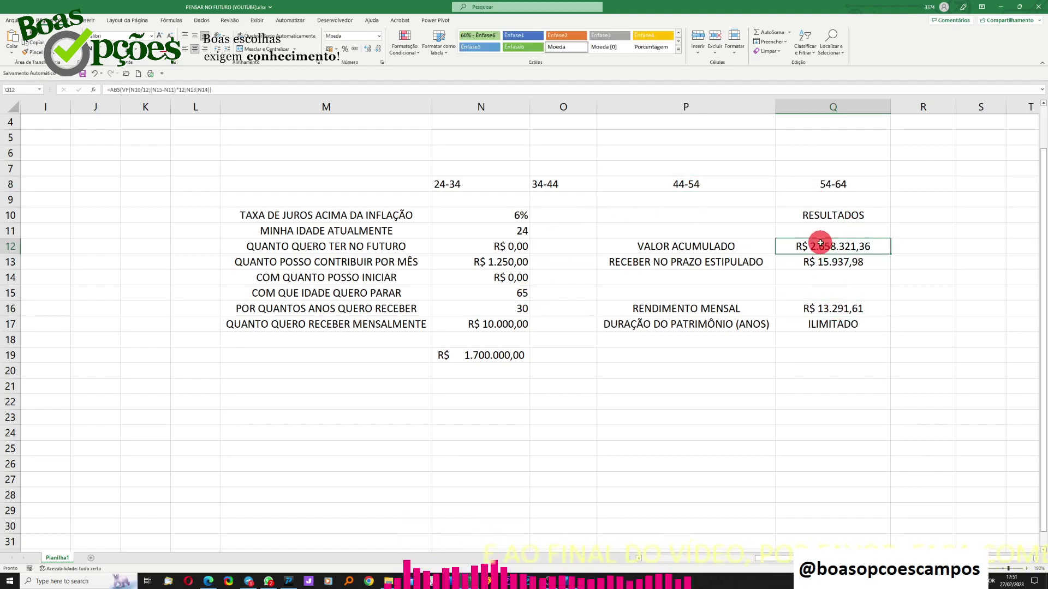
click(820, 309)
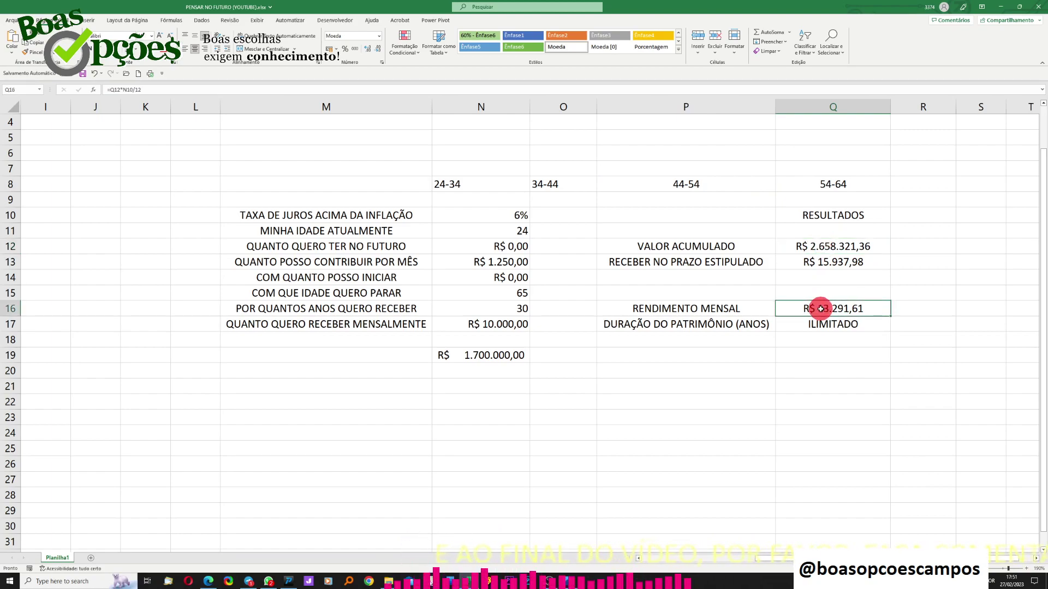
click(485, 327)
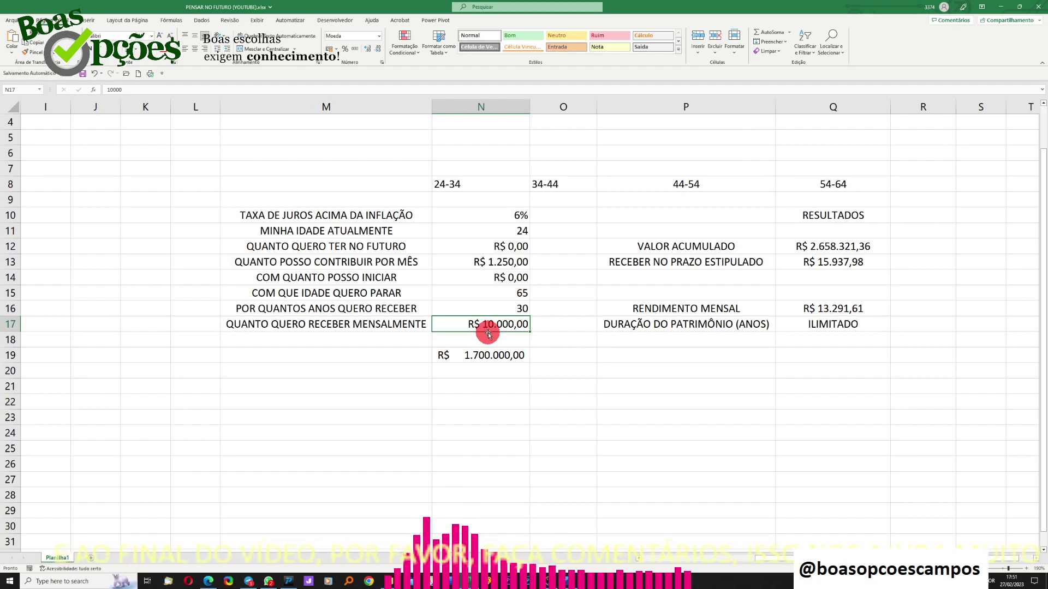
- Switch to the Photos window to view the financial education book cover, and return to the Excel sheet
click(569, 580)
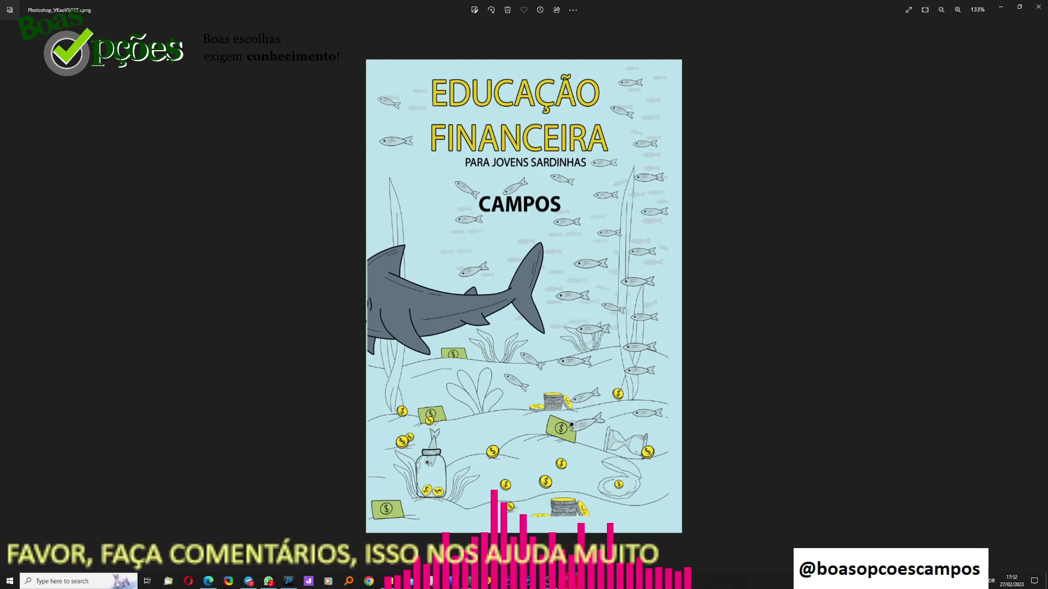
click(1006, 12)
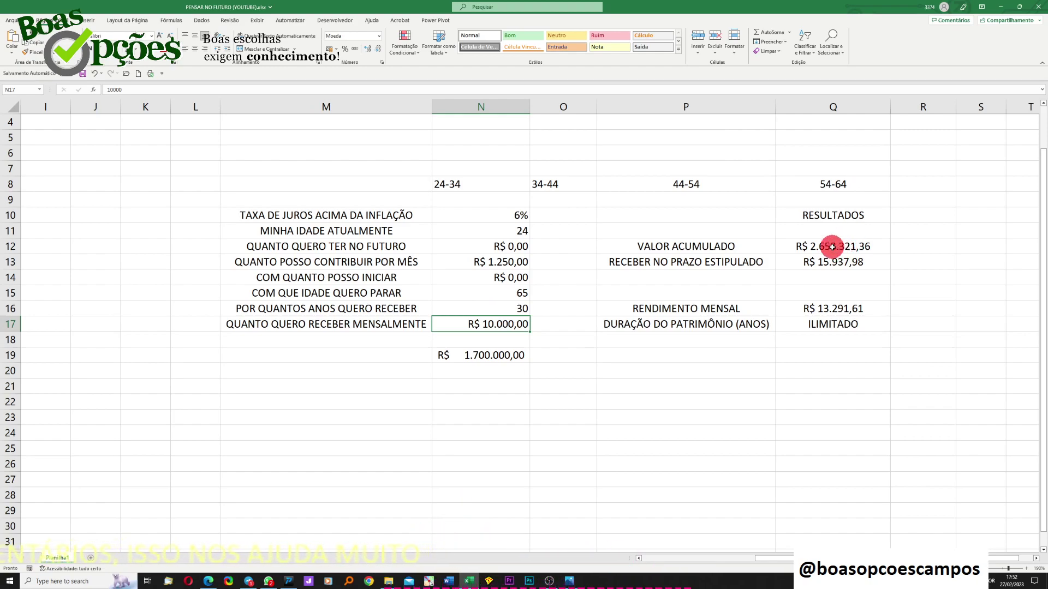
- Compare the monthly yield in Q16 with the desired income in N17 and check the accumulated value in Q12
click(847, 308)
click(518, 324)
click(809, 309)
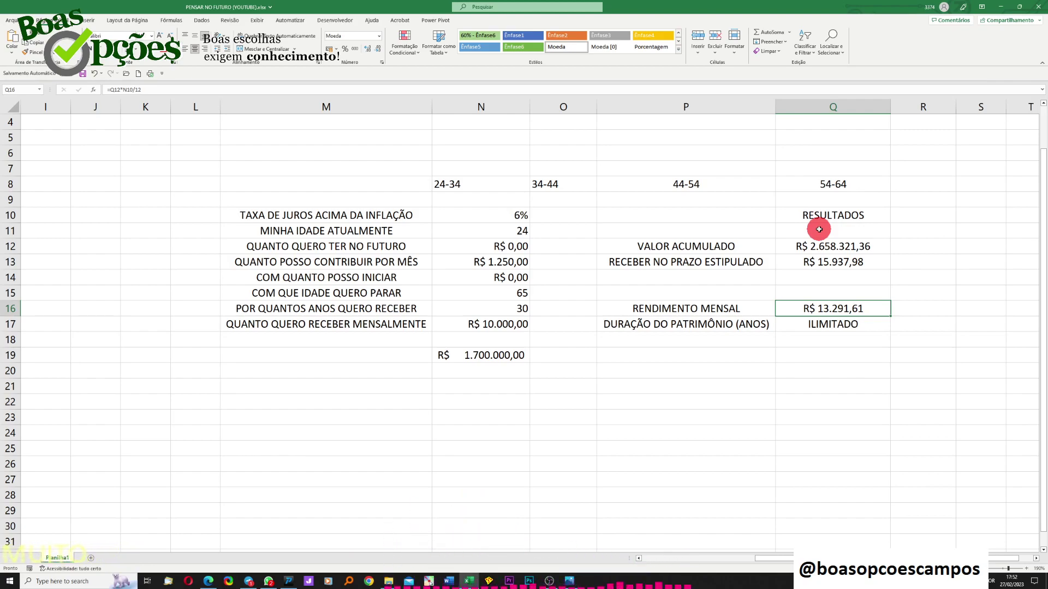
click(824, 248)
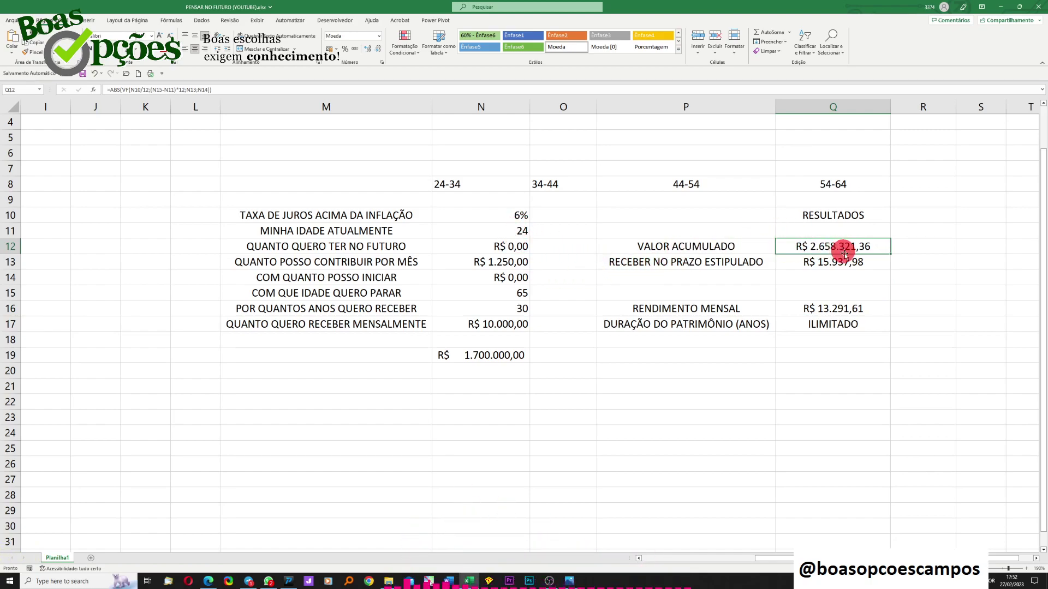
- Set the current age in N11 to 42 and select the monthly contribution cell
click(517, 232)
text(42)
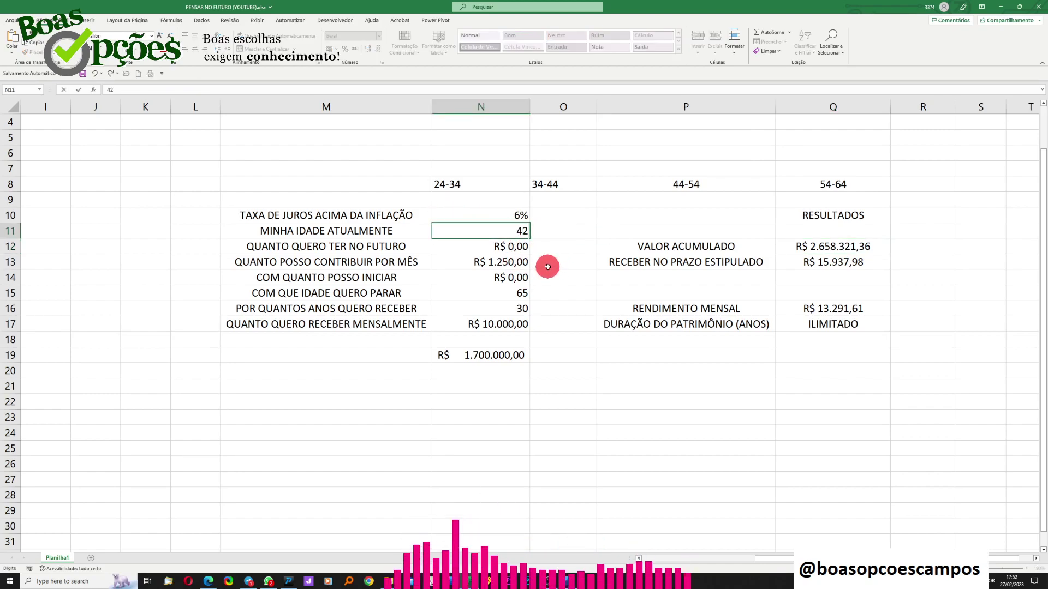
click(494, 263)
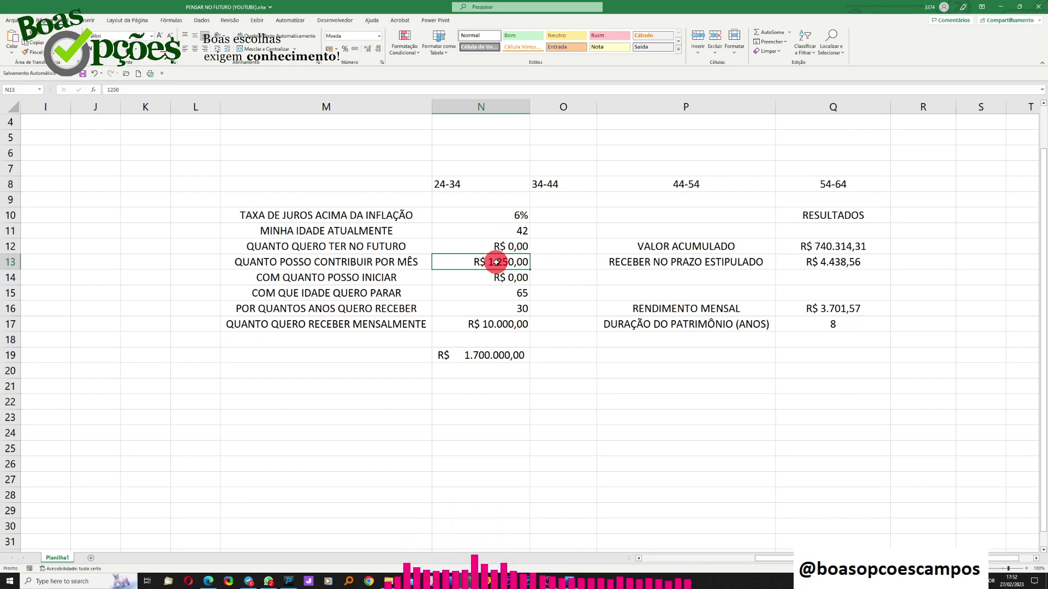
- Enter R$ 2.500.000,00 as the monthly contribution in N13
text(2.500.00)
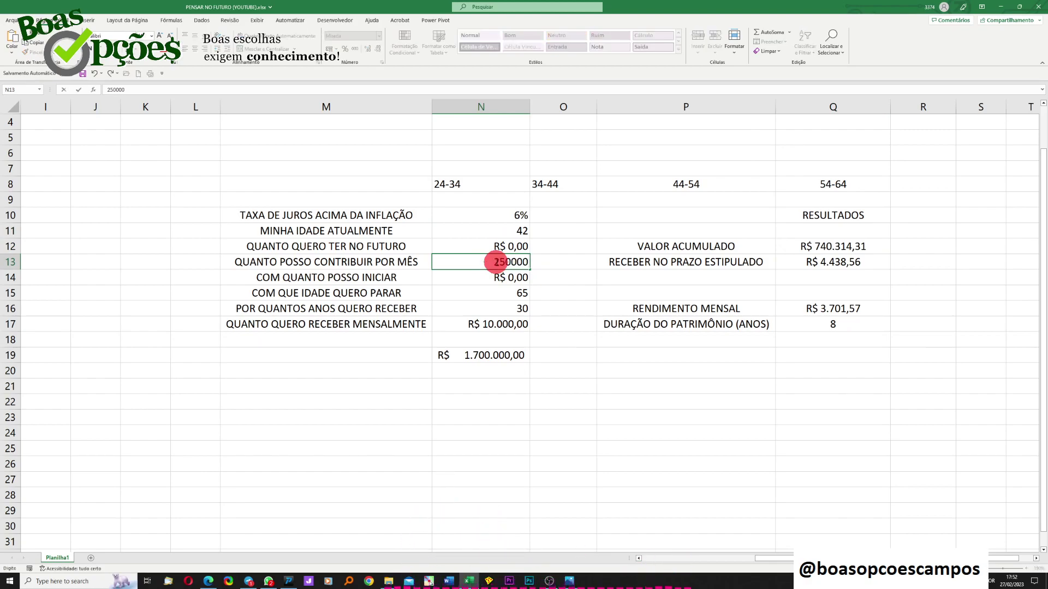
text(0)
key(Return)
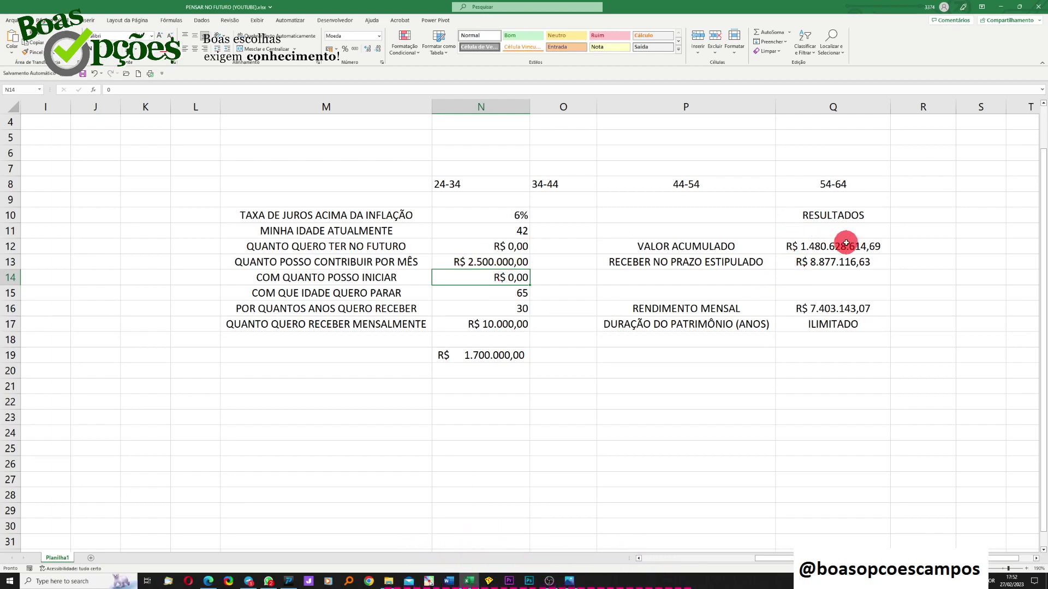
- Set the monthly contribution in N13 to R$ 1.000,00 and the starting amount in N14 to R$ 2.500.000,00
click(495, 262)
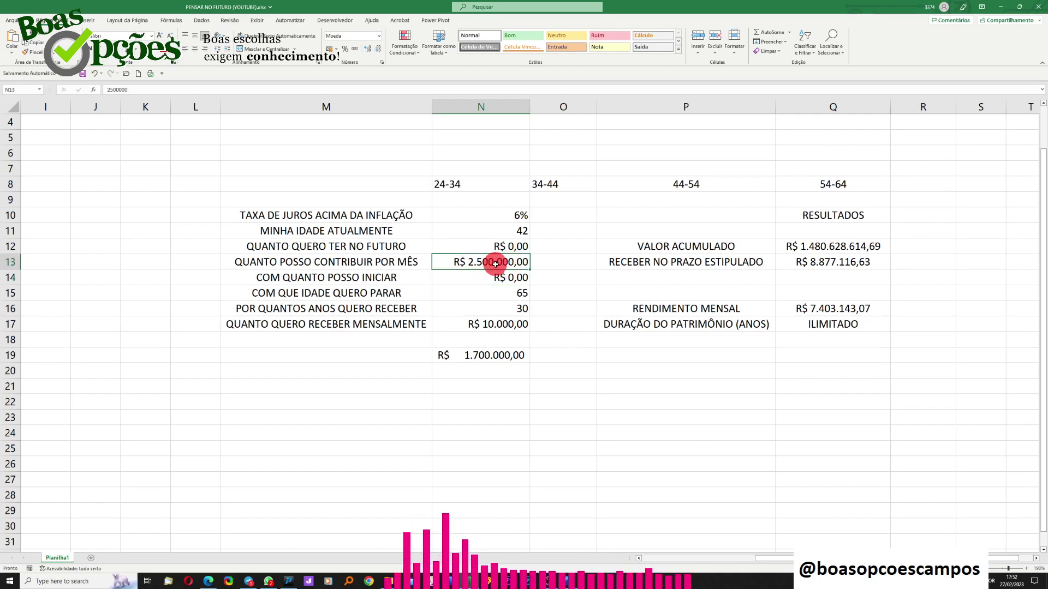
text(10)
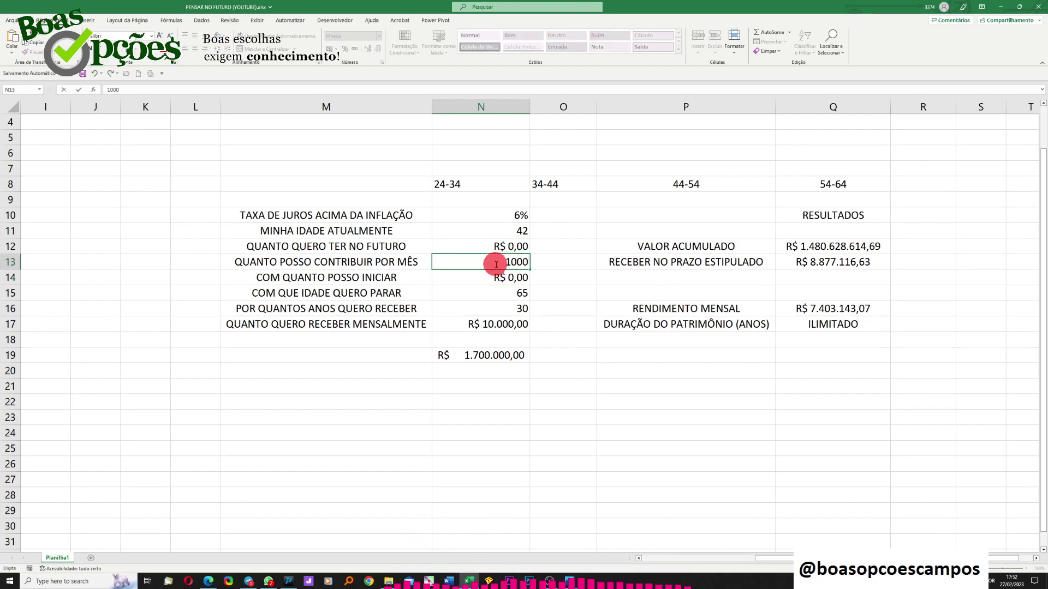
key(Return)
text(2.500.00)
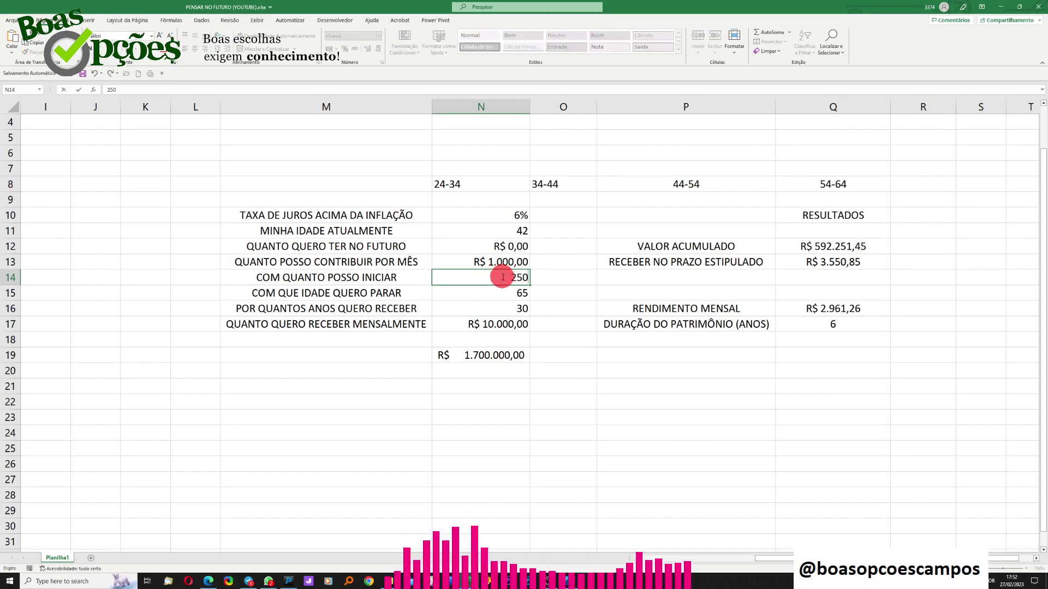
text(0000)
key(Return)
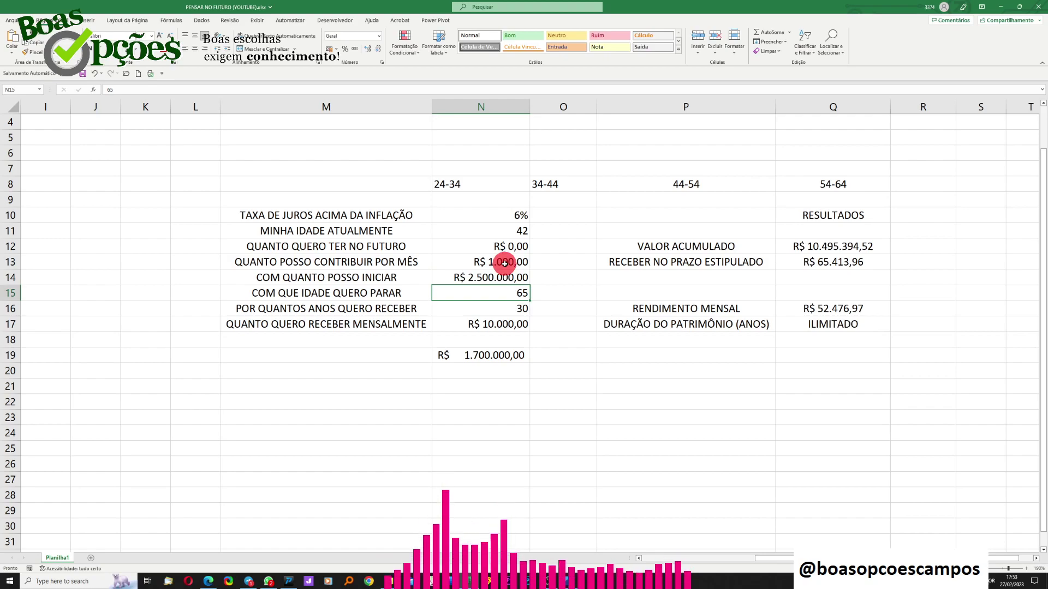
- Check the accumulated value and monthly yield, and set the desired monthly income in N17 to R$ 50.000,00
click(526, 230)
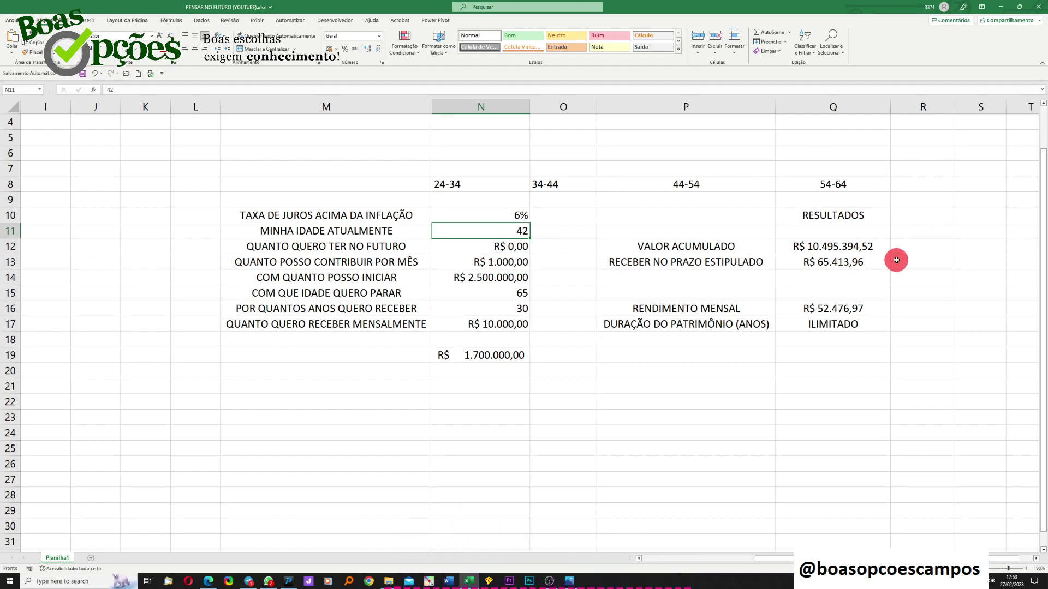
click(849, 248)
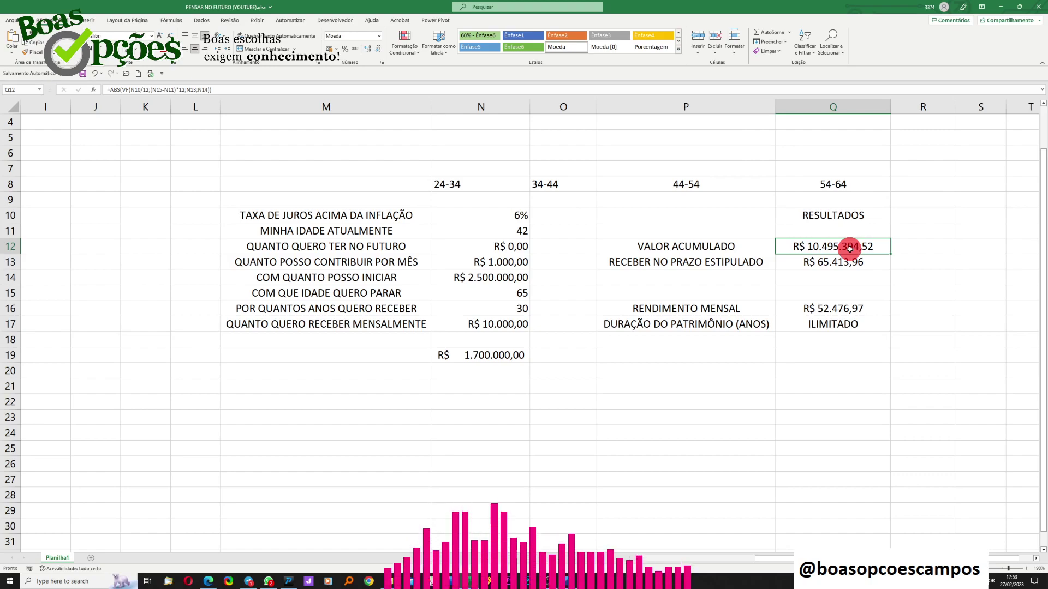
click(826, 309)
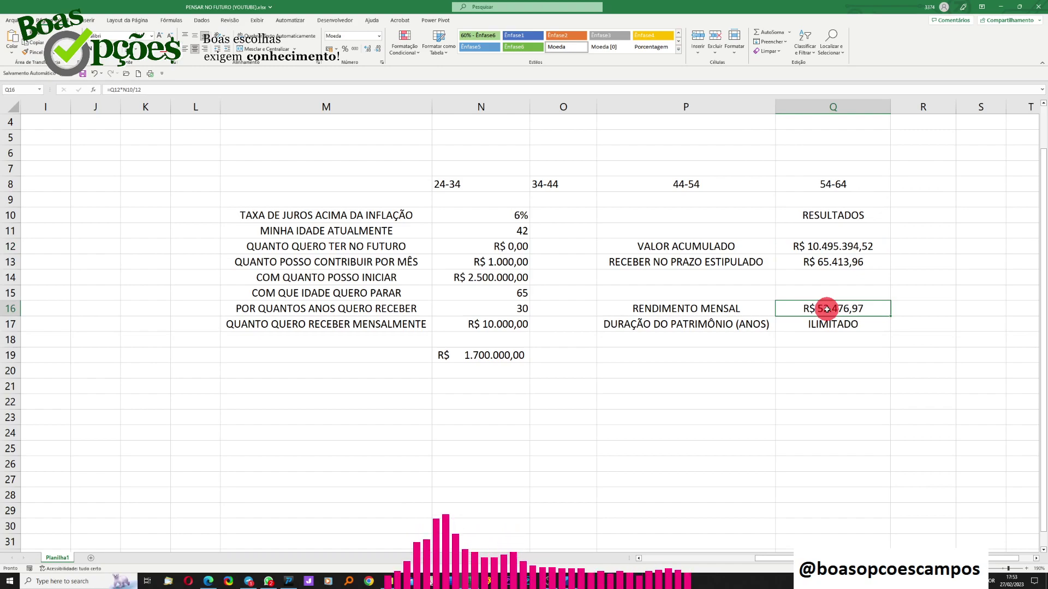
click(488, 323)
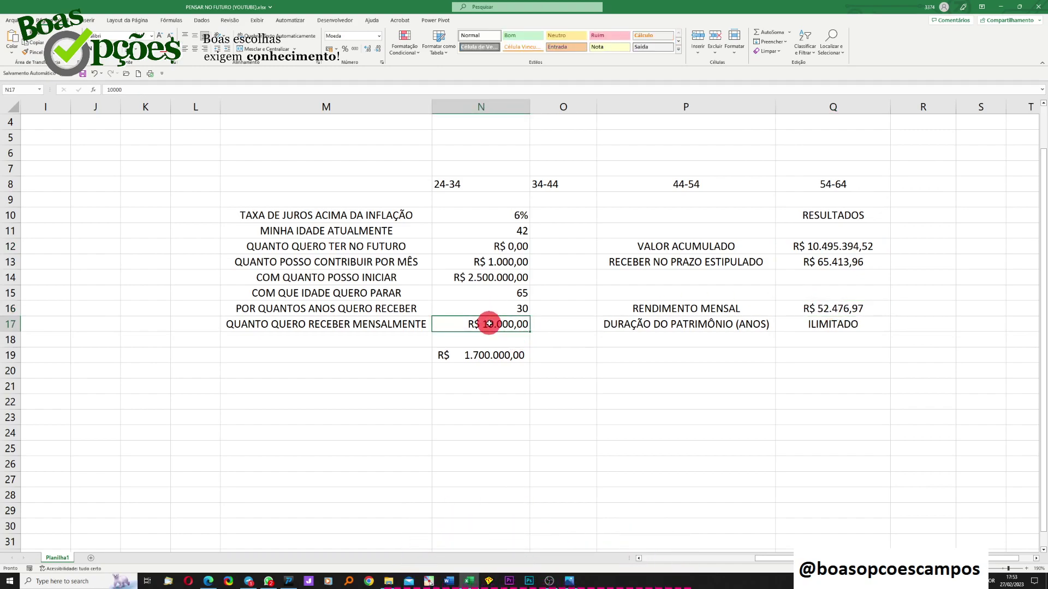
text(50000)
key(Return)
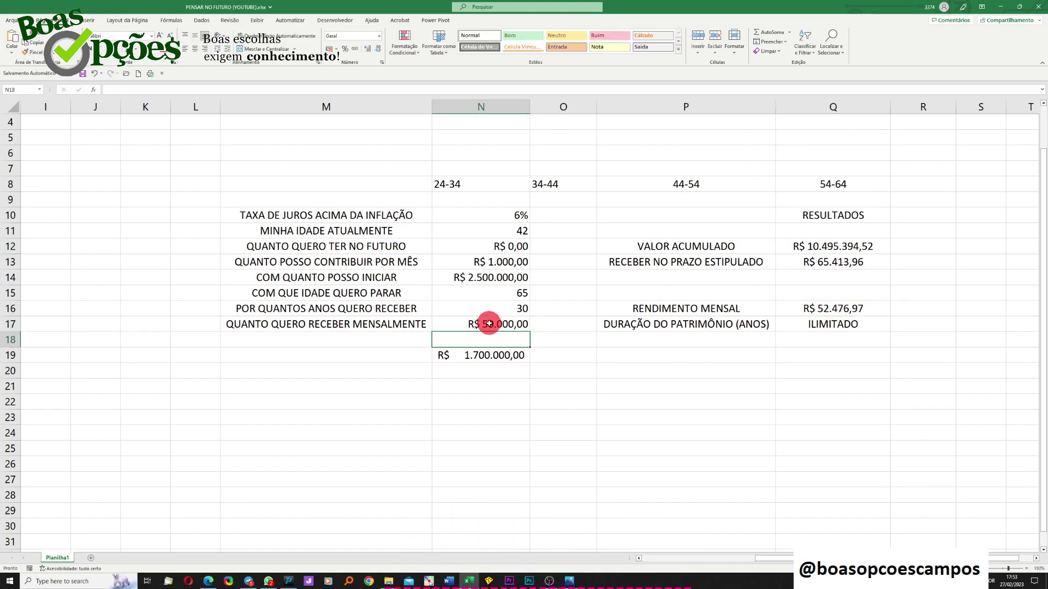
click(824, 305)
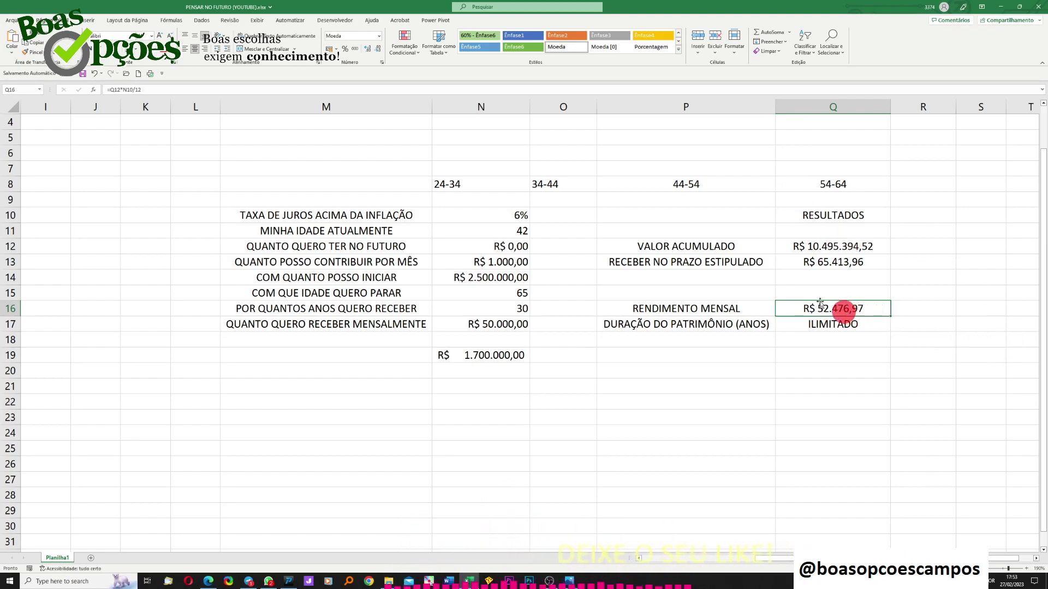
- Set the current age in N11 to 35
click(501, 231)
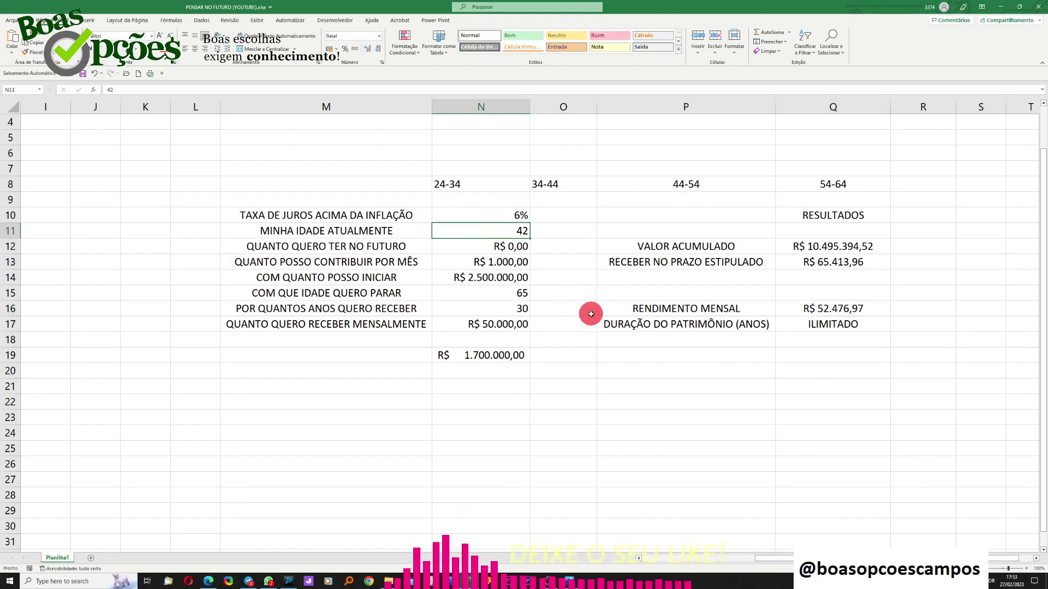
text(2.)
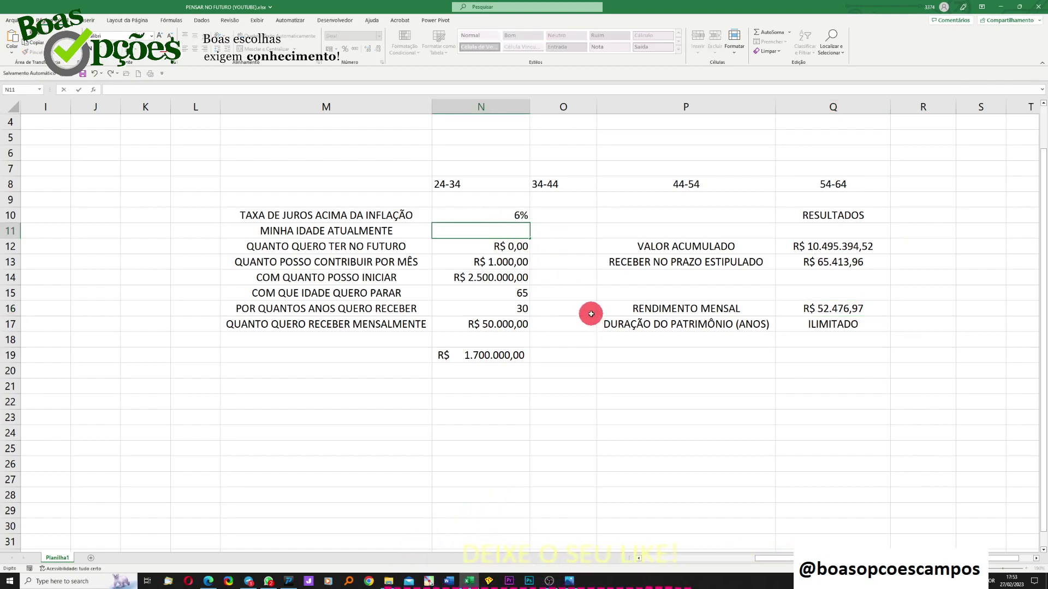
text(5)
key(Return)
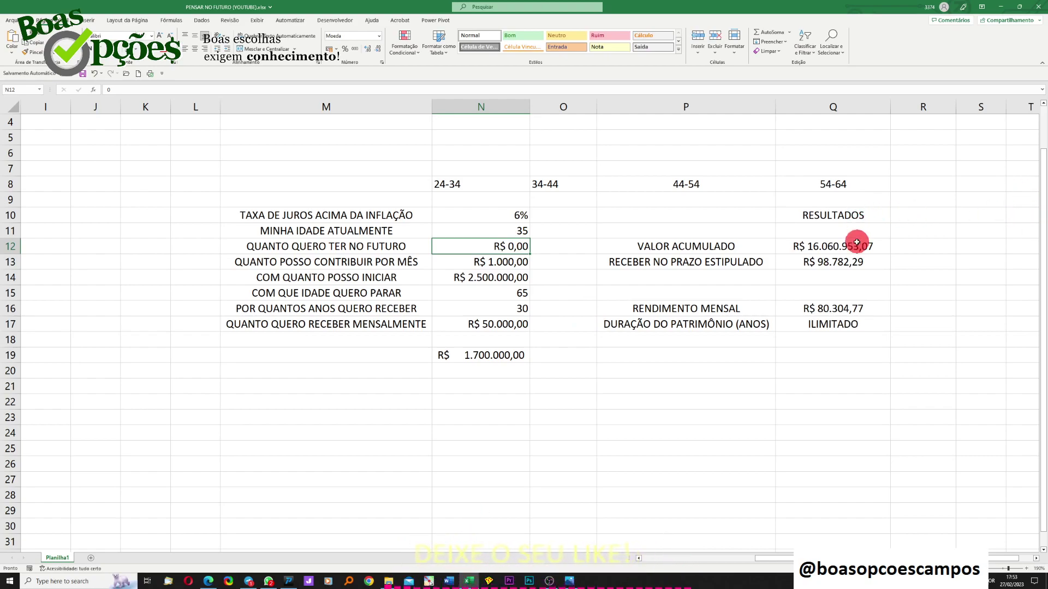
- Try starting amounts of R$ 1.000.000,00 and R$ 10.000.000,00 in N14
click(489, 277)
text(10000)
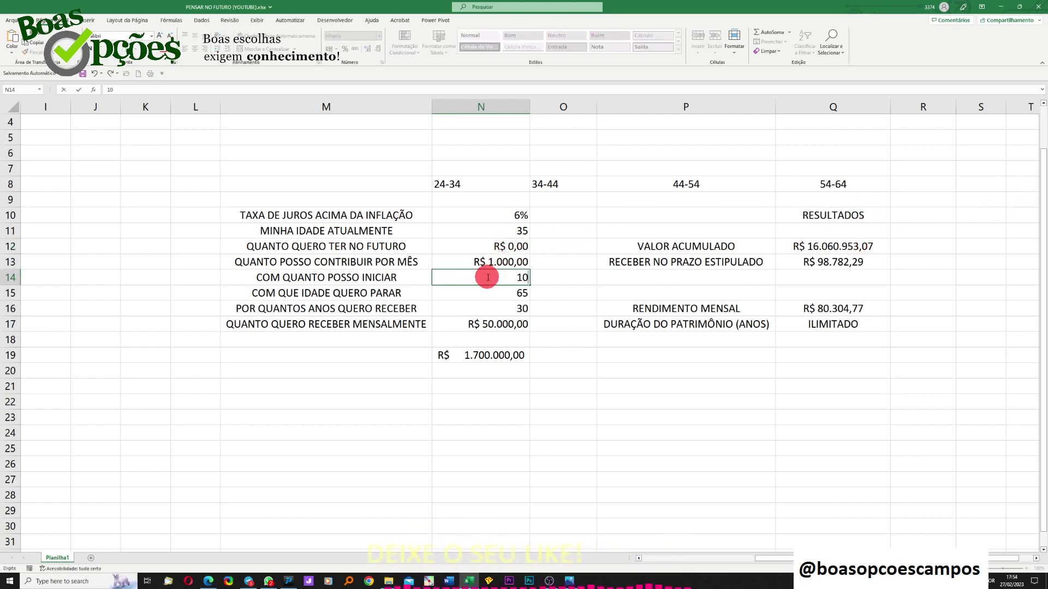
click(527, 297)
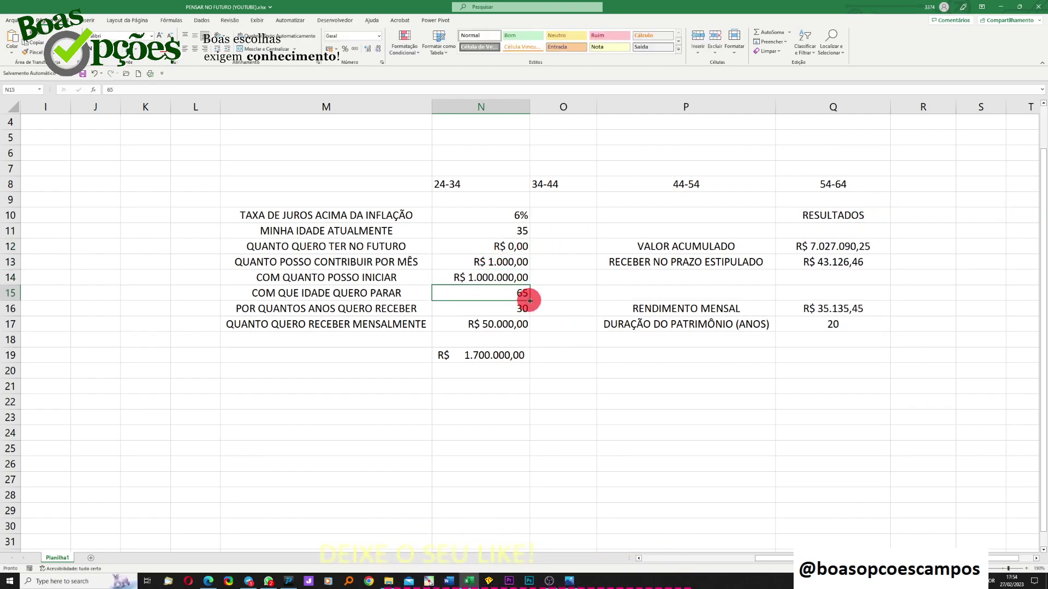
click(494, 277)
text(10)
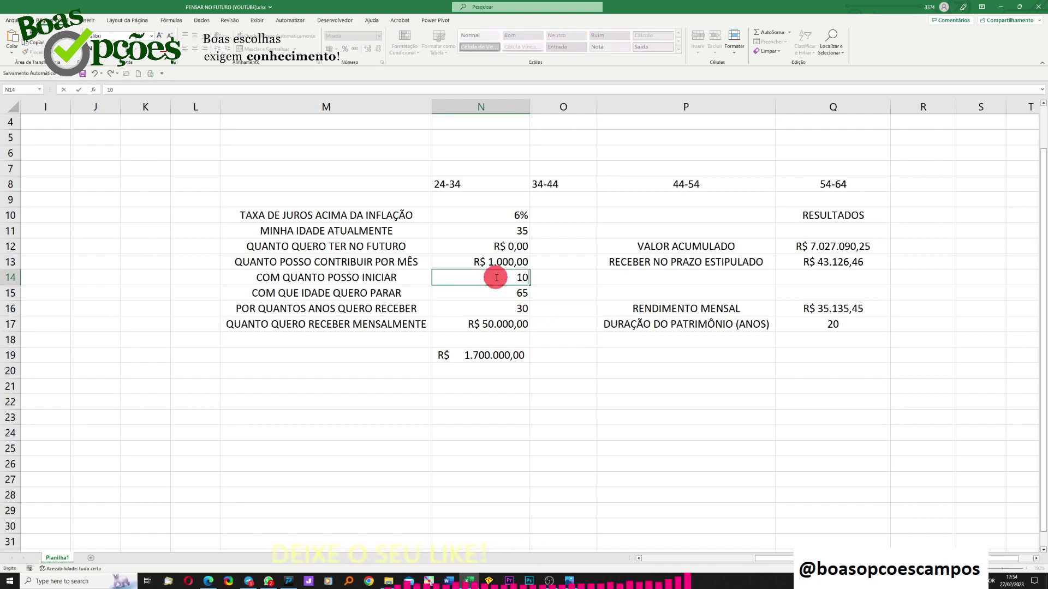
text(.000.000000)
key(Return)
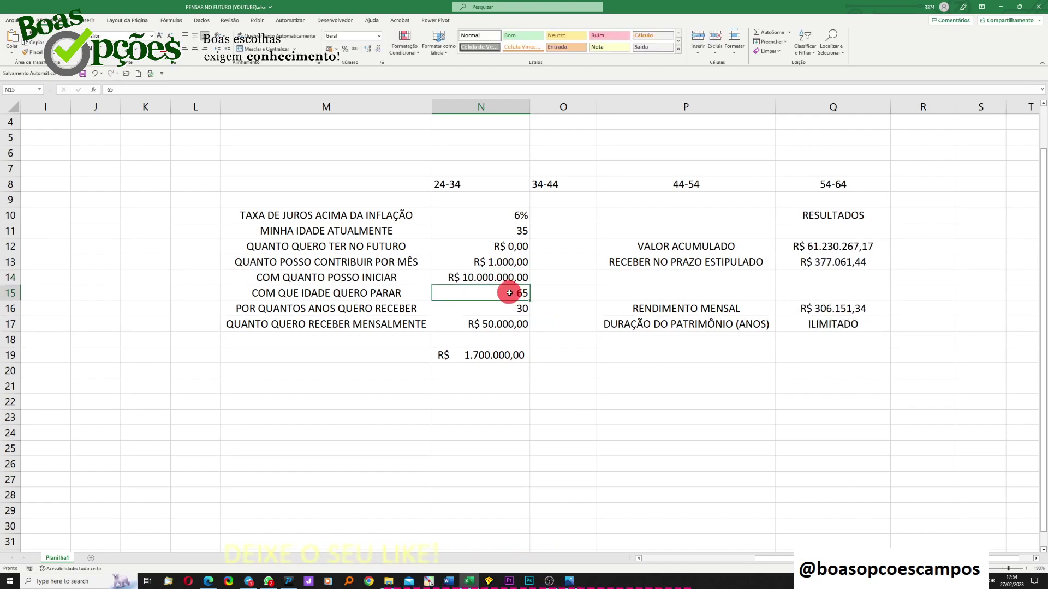
- Check the current age and stopping age, and set the starting amount in N14 to R$ 5.000.000,00
click(516, 232)
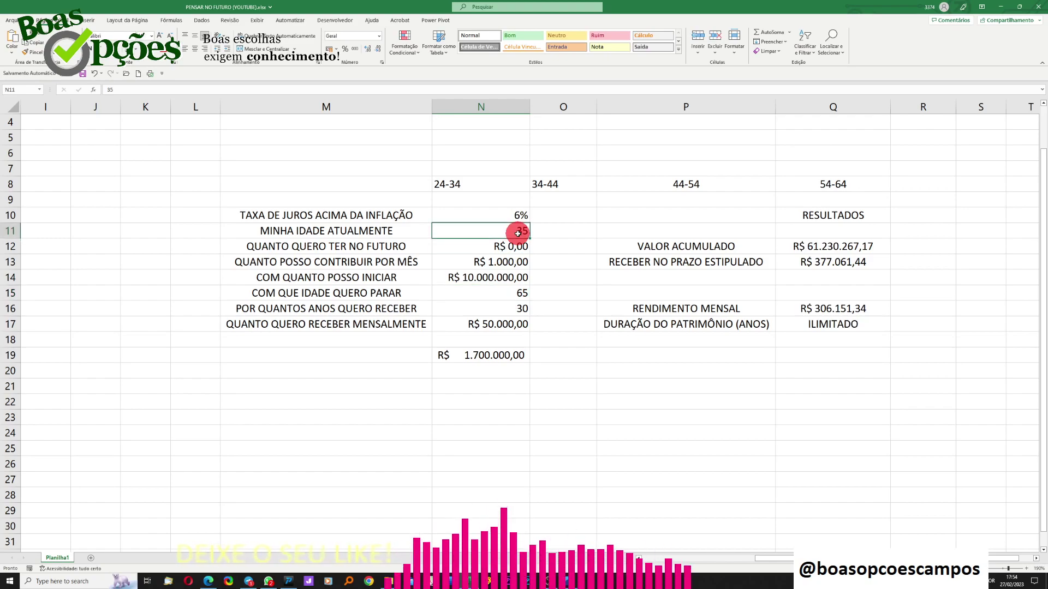
click(518, 293)
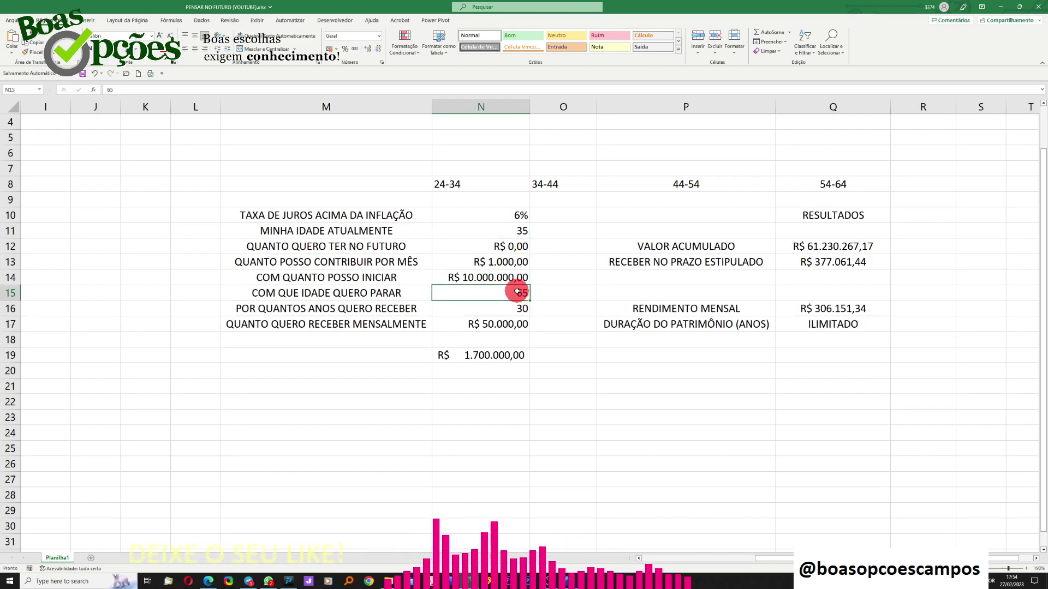
click(497, 283)
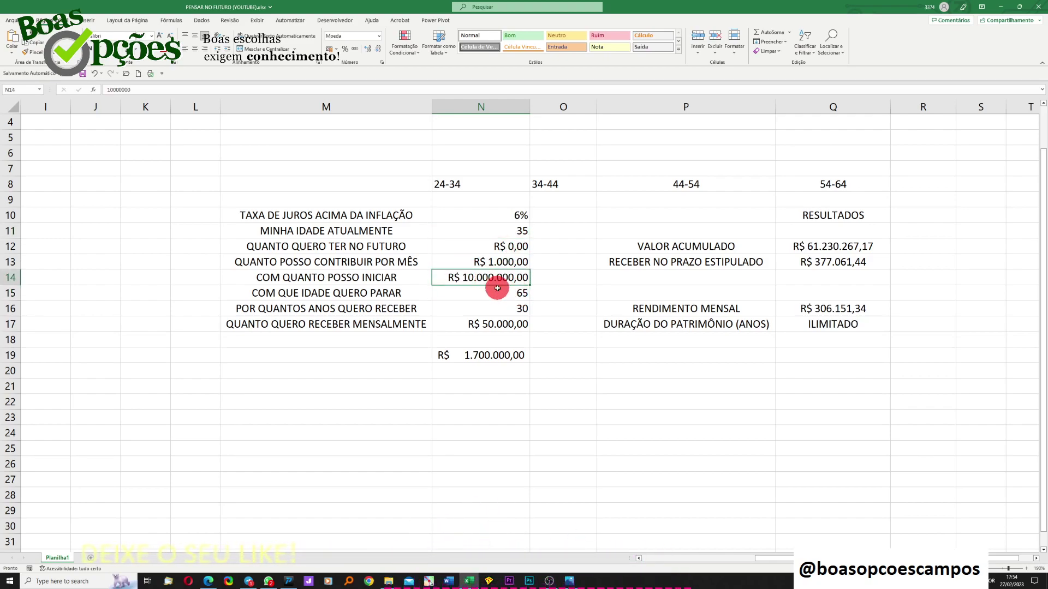
text(5000000)
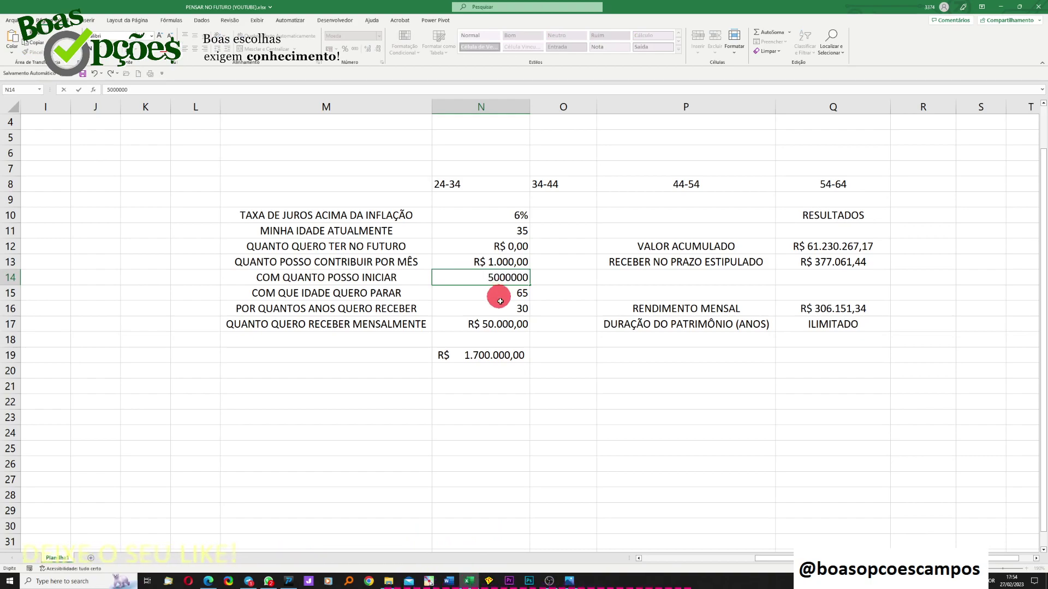
key(Return)
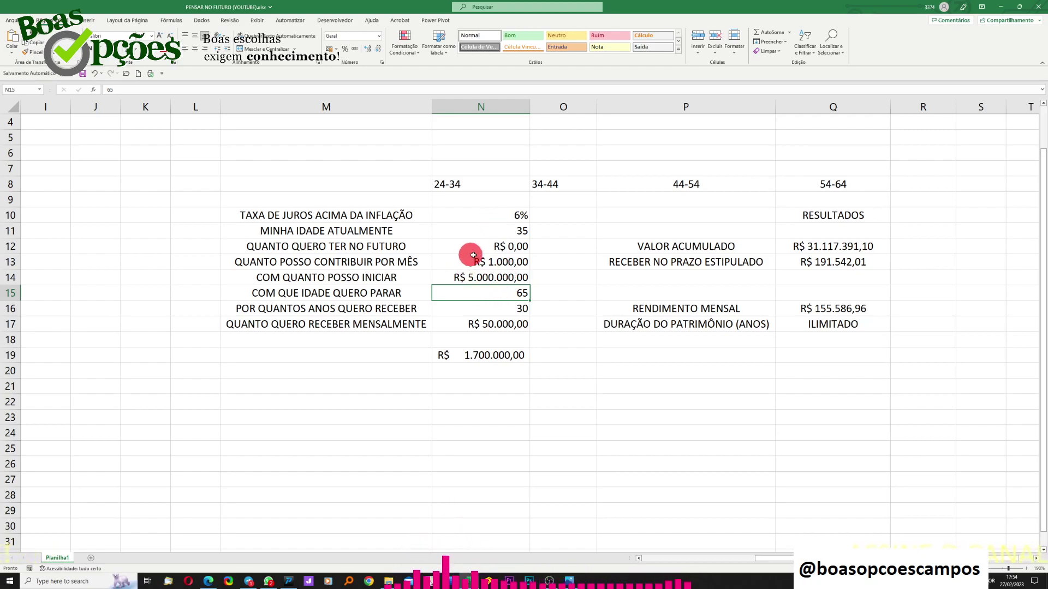
- Examine the monthly contribution, accumulated value, monthly yield, desired monthly income and the interest rate above inflation
click(496, 262)
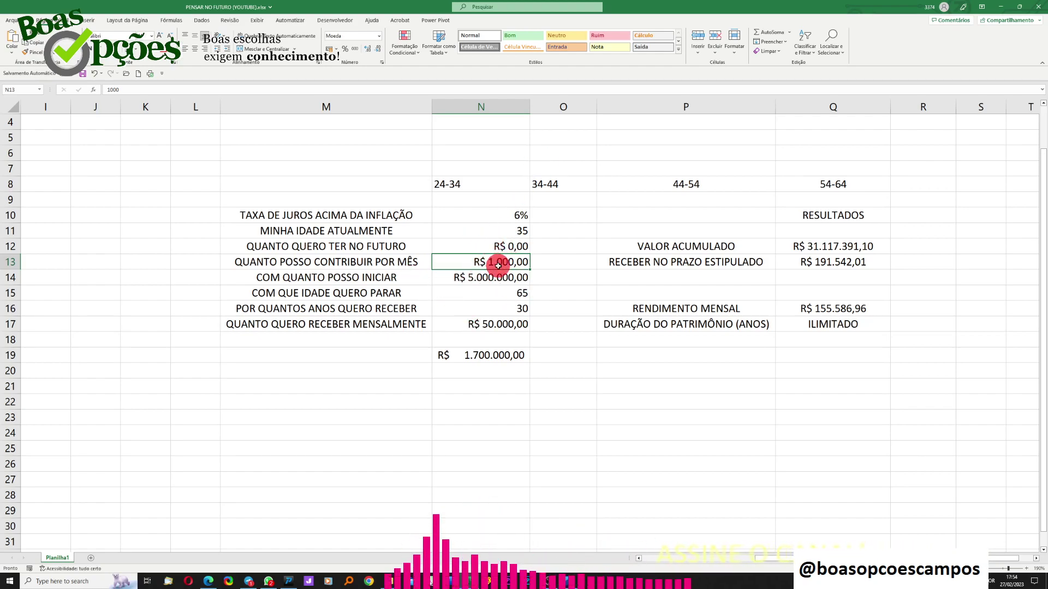
click(836, 249)
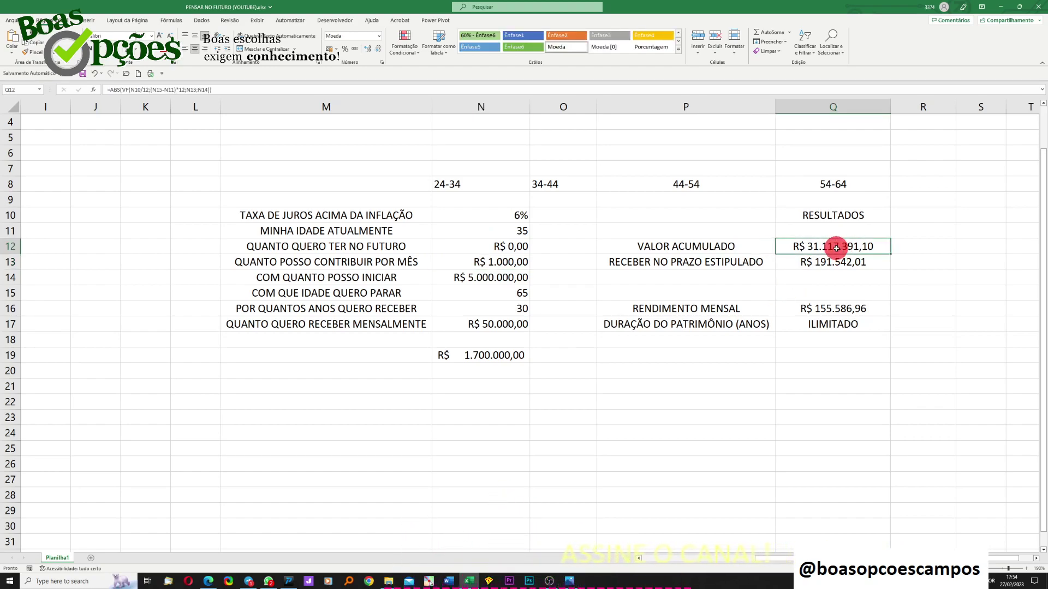
click(846, 305)
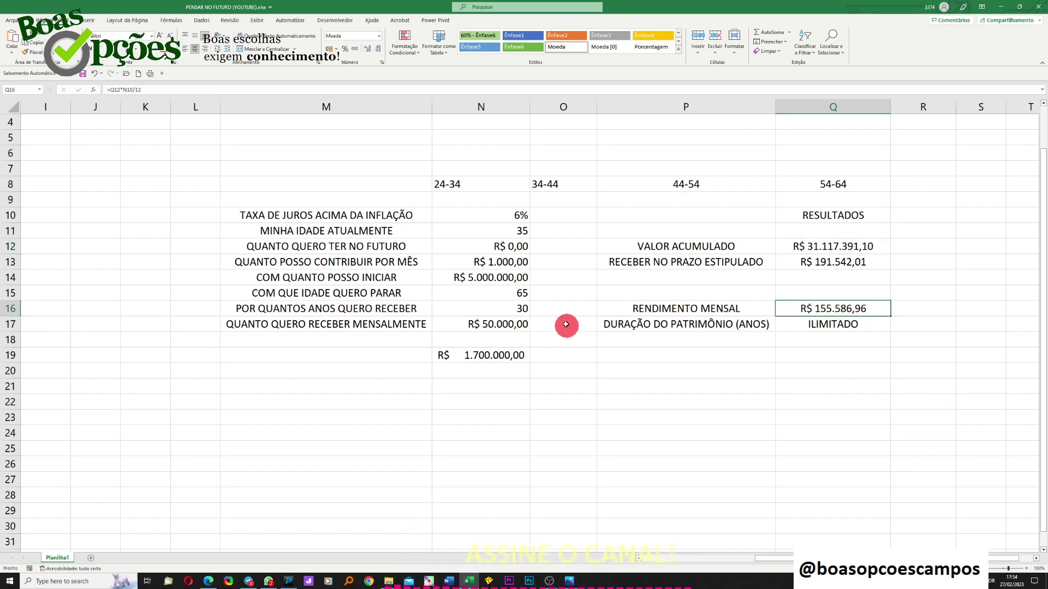
click(495, 323)
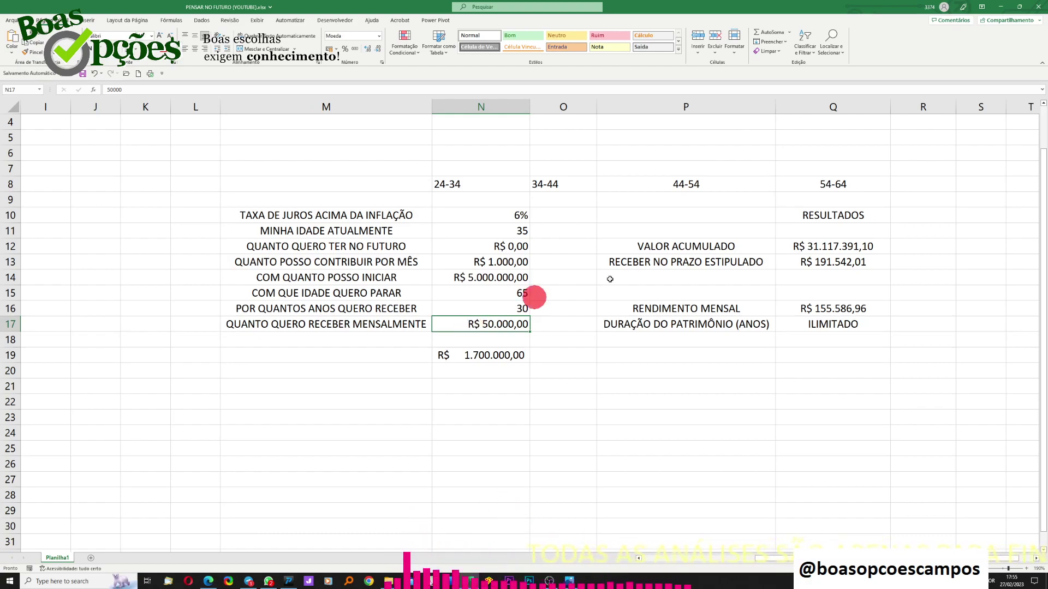
click(840, 309)
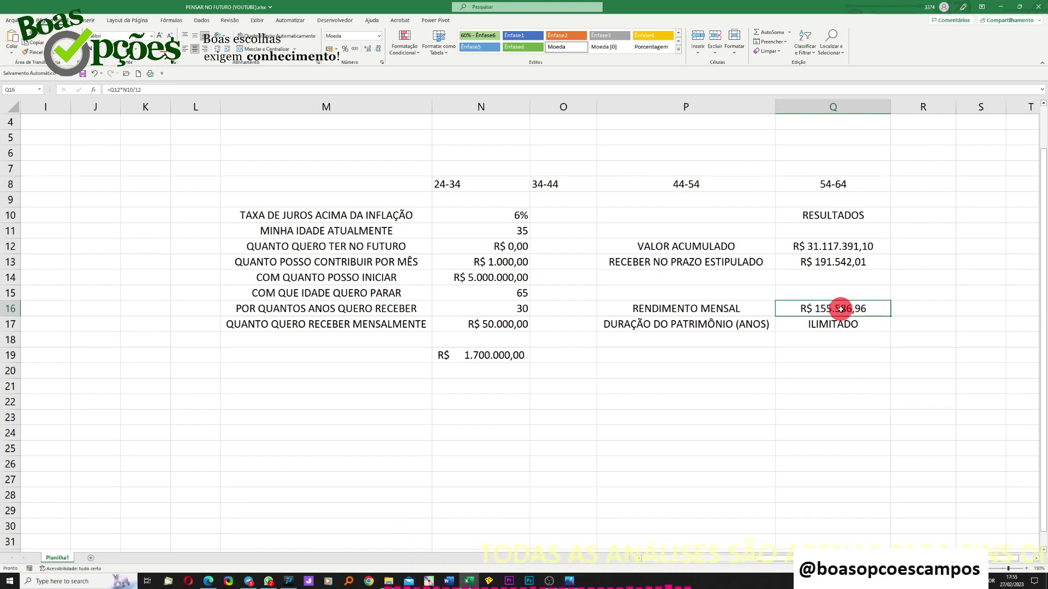
click(825, 246)
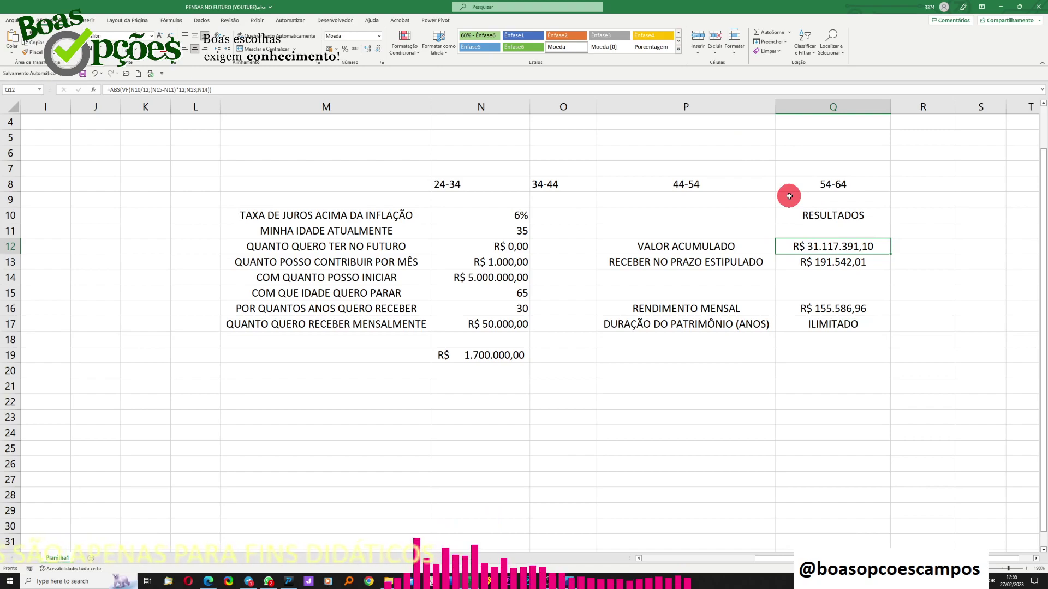
click(480, 216)
click(352, 221)
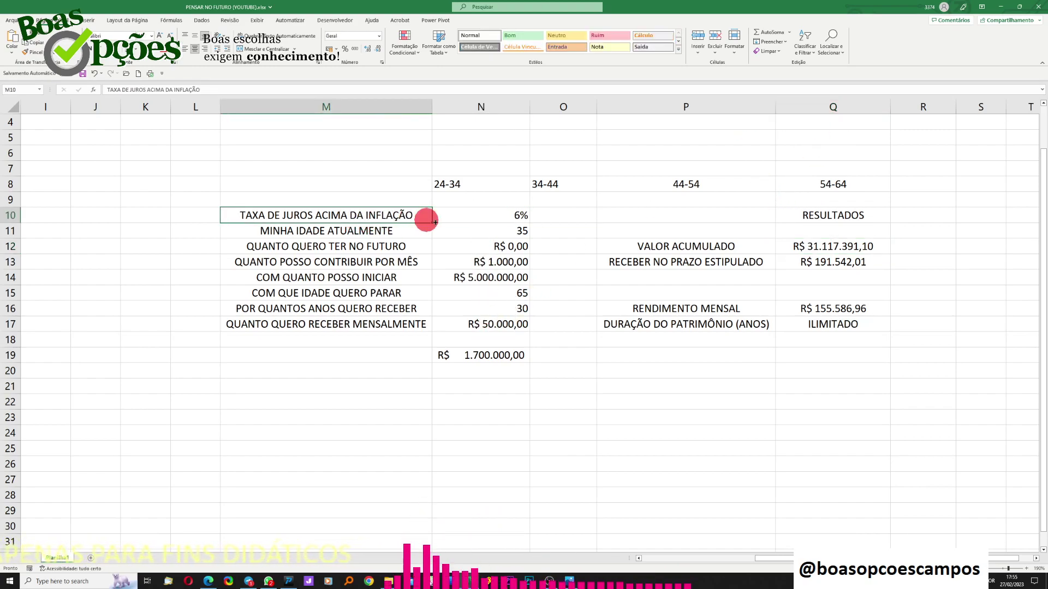
click(478, 218)
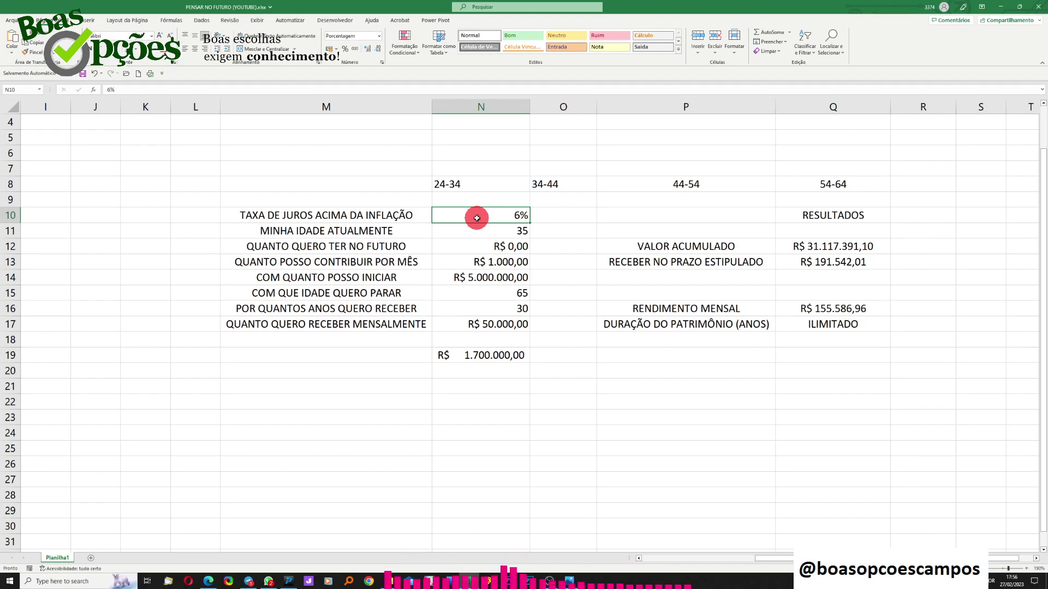
- View the financial education book cover in Photos once more and minimize it to return to the Excel sheet
key(alt+Tab)
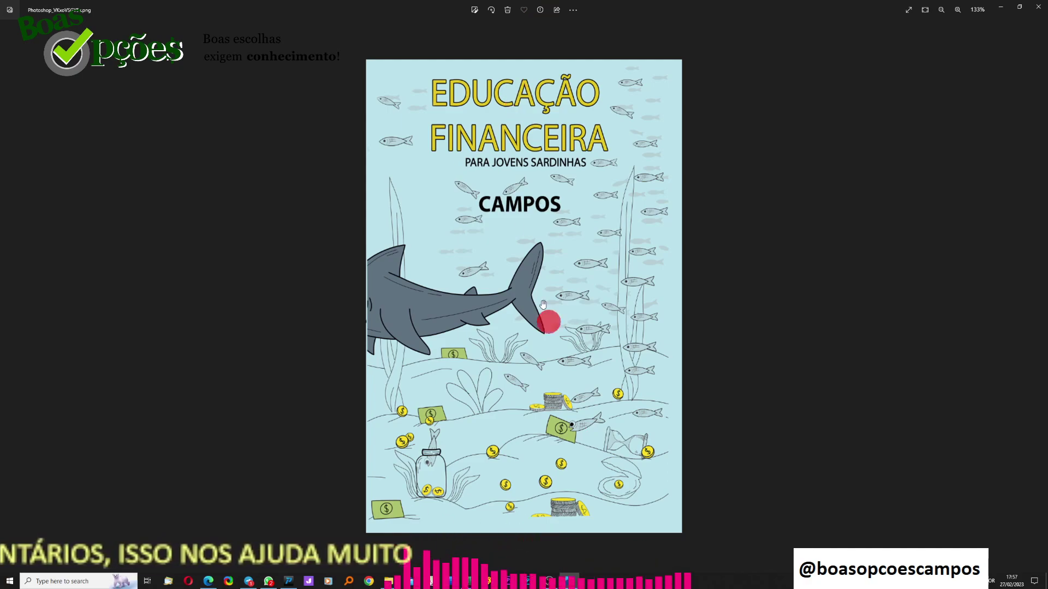
click(1000, 8)
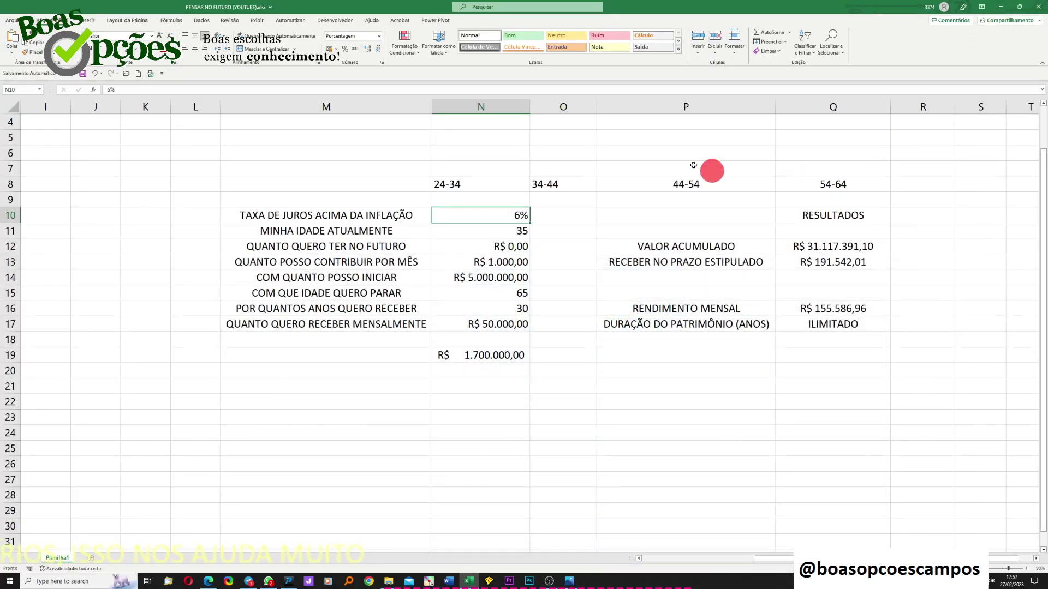